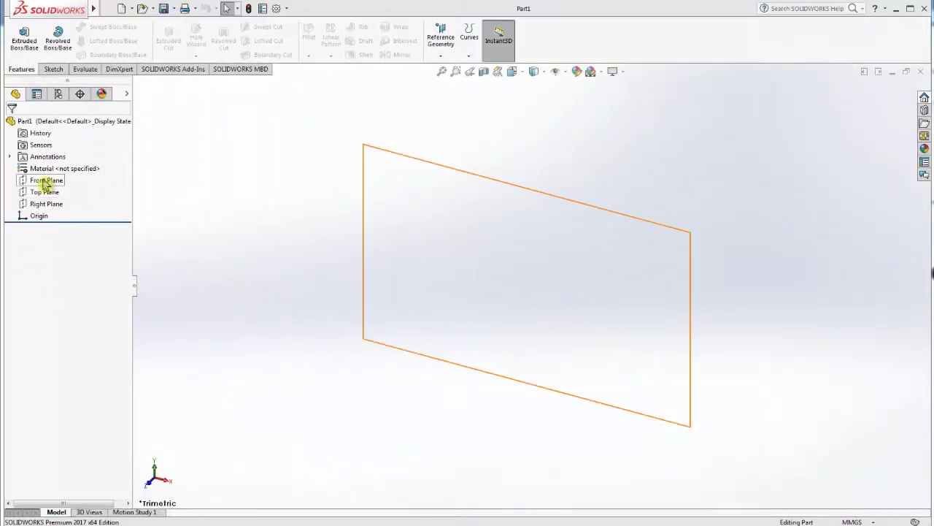
# Start Sketch1 on the Front Plane, oriented Normal To the view
pyautogui.click(46, 180)
pyautogui.click(100, 161)
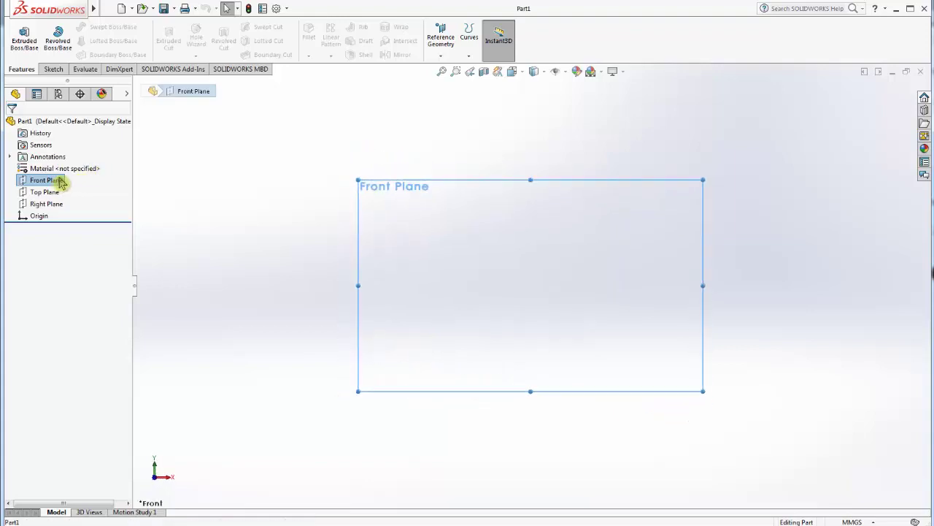
pyautogui.rightClick(61, 182)
pyautogui.click(64, 160)
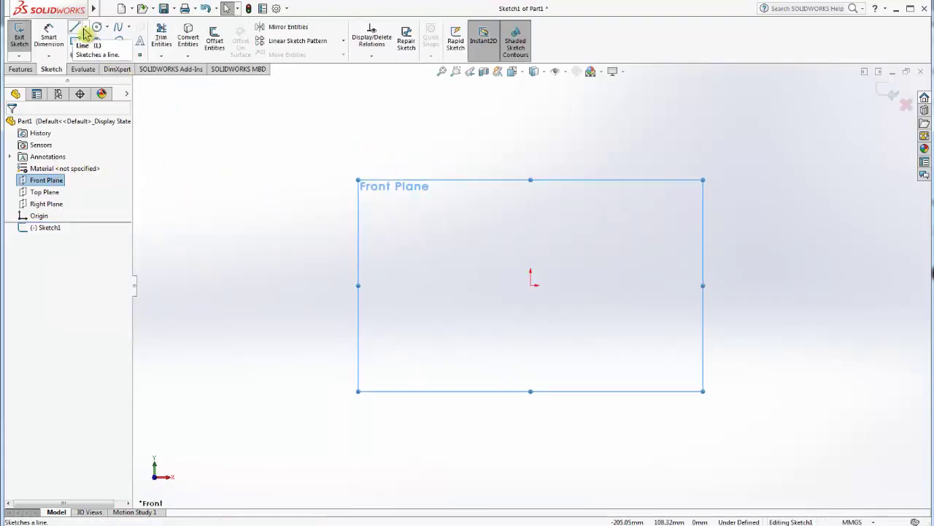
# Draw a horizontal centerline running right from the origin
pyautogui.click(85, 27)
pyautogui.click(93, 50)
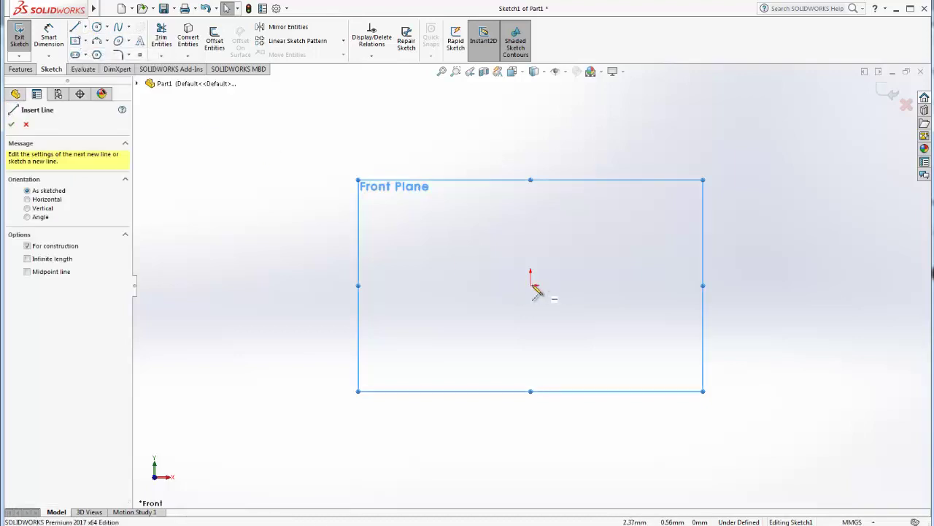
pyautogui.click(531, 284)
pyautogui.click(657, 285)
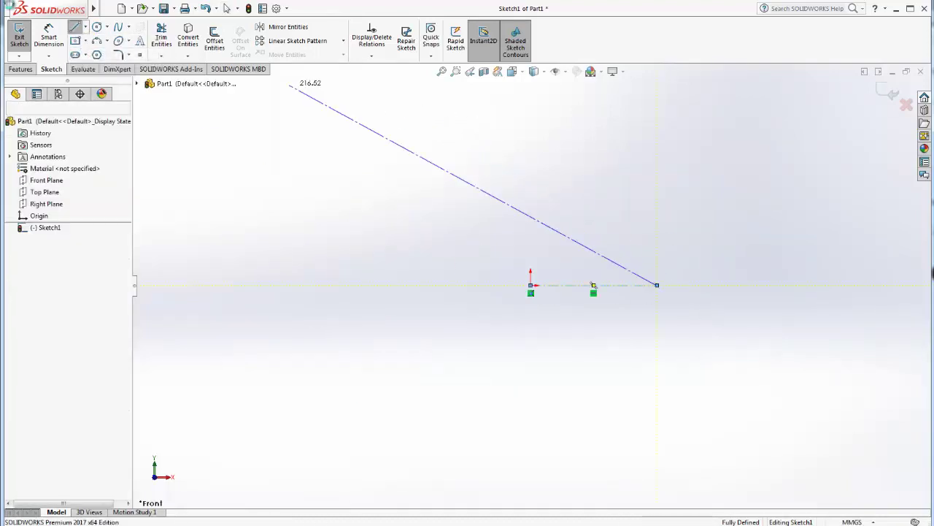
pyautogui.press('Escape')
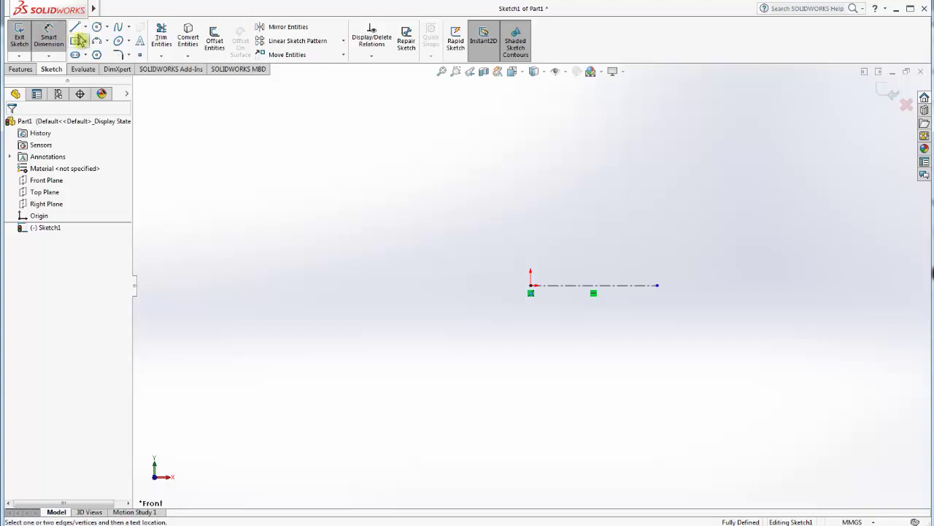
# Draw a vertical line above the origin topped by a short horizontal line
pyautogui.click(74, 28)
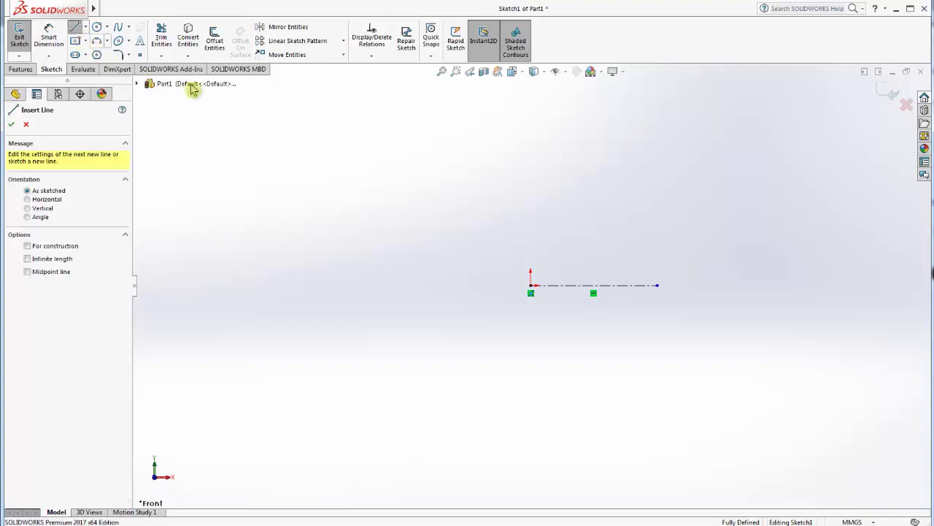
pyautogui.click(530, 217)
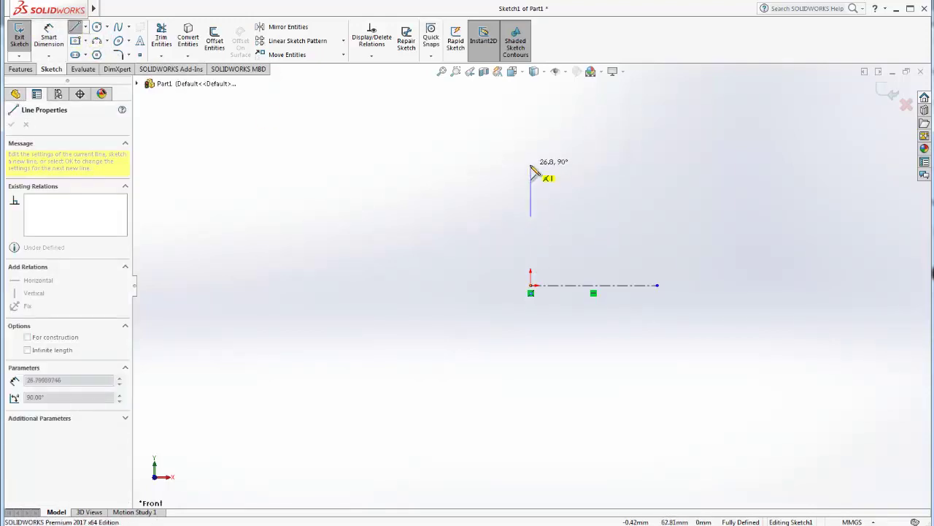
pyautogui.click(530, 162)
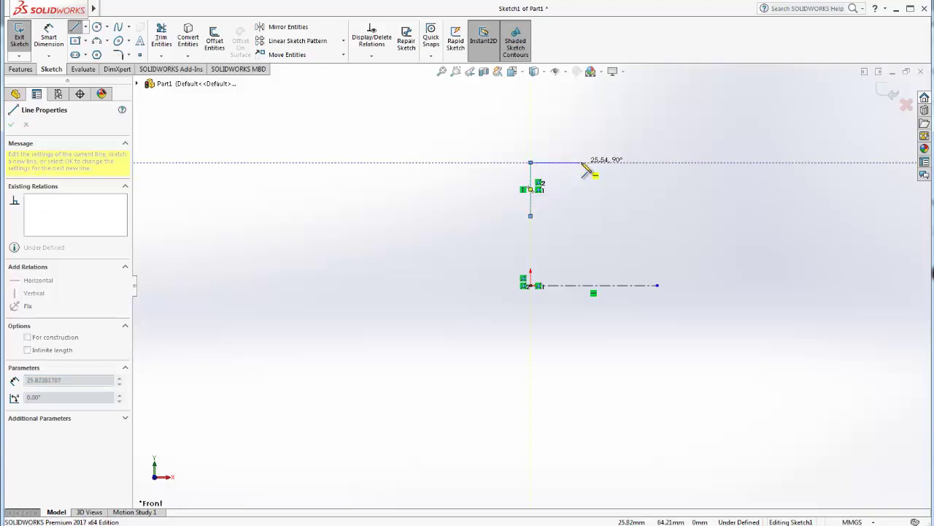
pyautogui.click(581, 162)
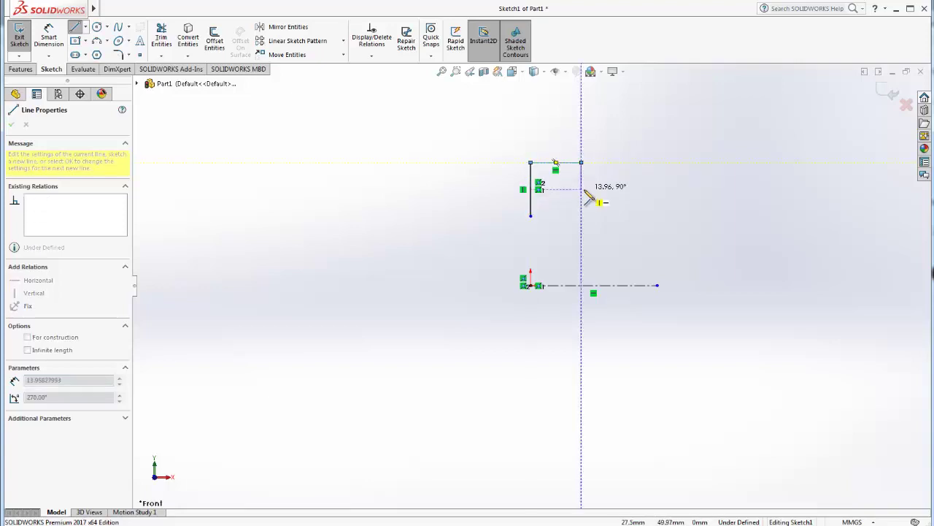
pyautogui.press('Escape')
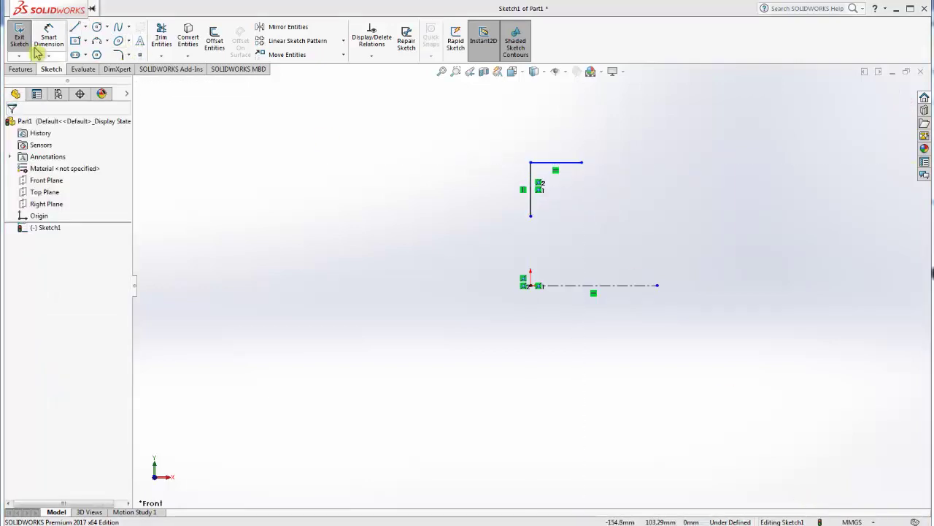
pyautogui.click(48, 40)
# Dimension the vertical line's bottom 13.25 (26.5/2) and the top line 24.75 above the centerline
pyautogui.click(531, 217)
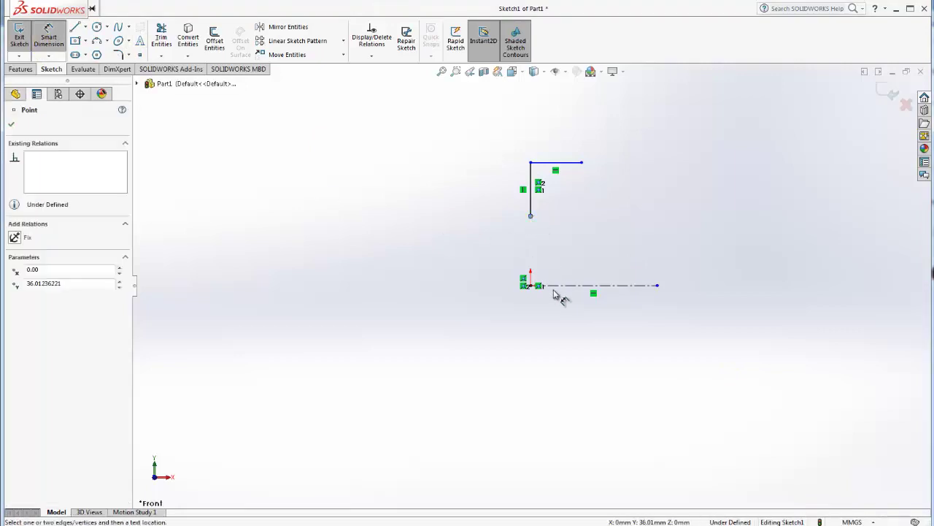
pyautogui.click(517, 285)
pyautogui.click(460, 265)
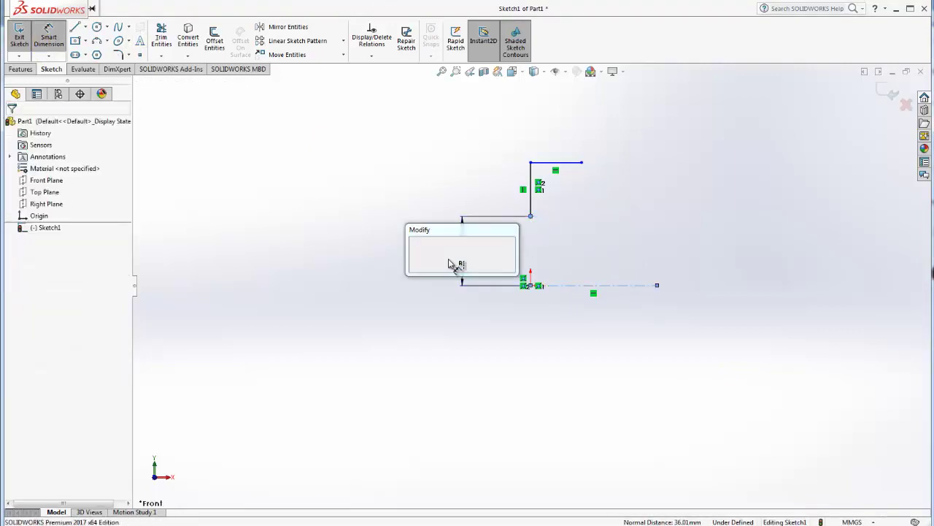
pyautogui.write('26.5')
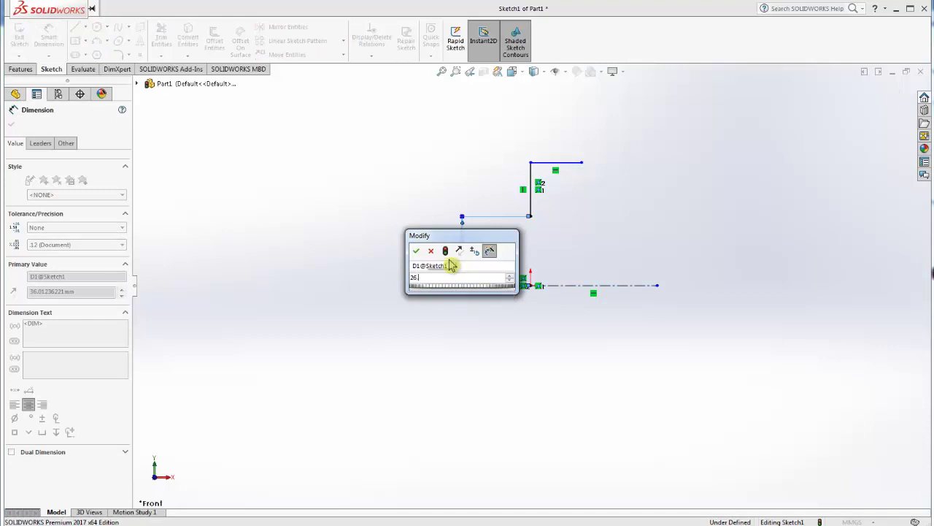
pyautogui.write('/')
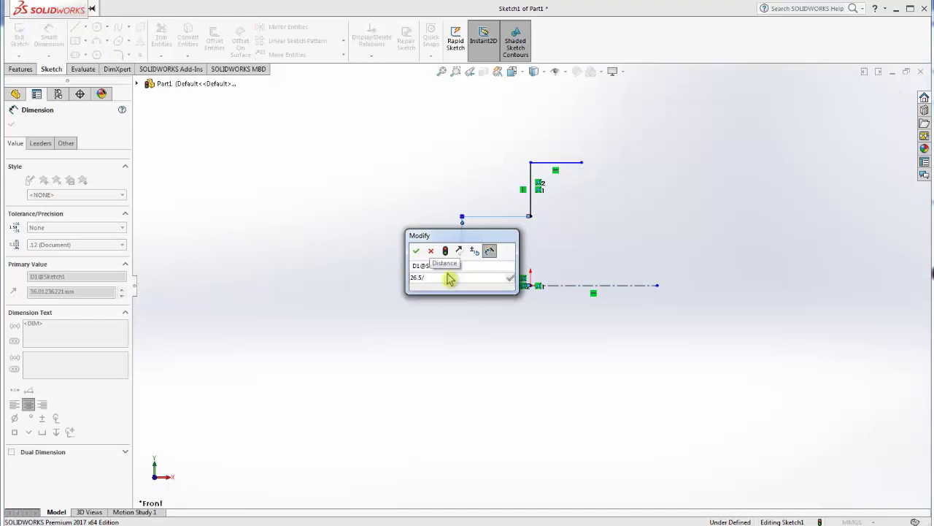
pyautogui.write('2')
pyautogui.click(417, 252)
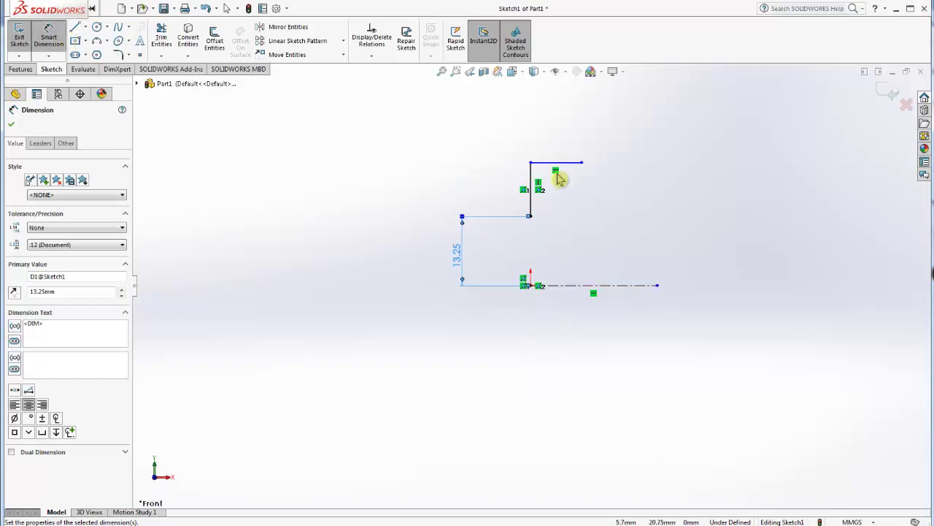
pyautogui.click(555, 166)
pyautogui.click(554, 287)
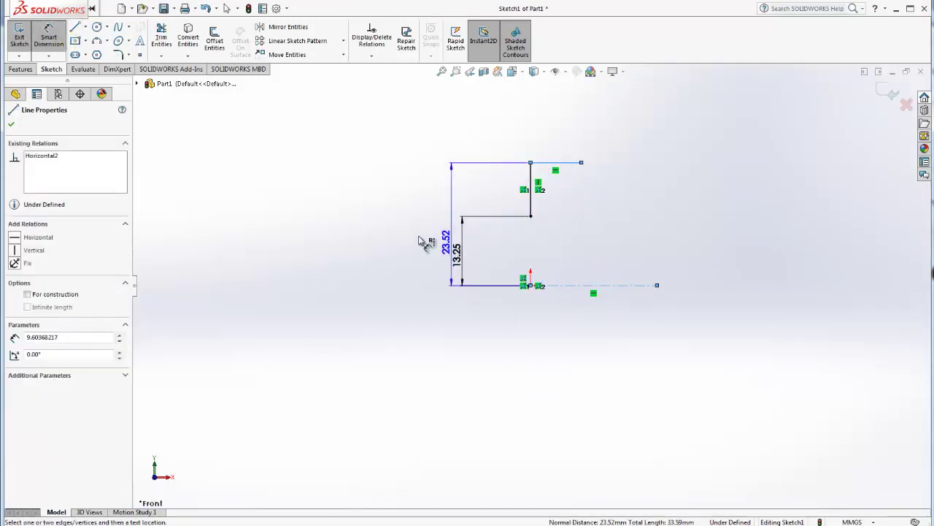
pyautogui.click(422, 243)
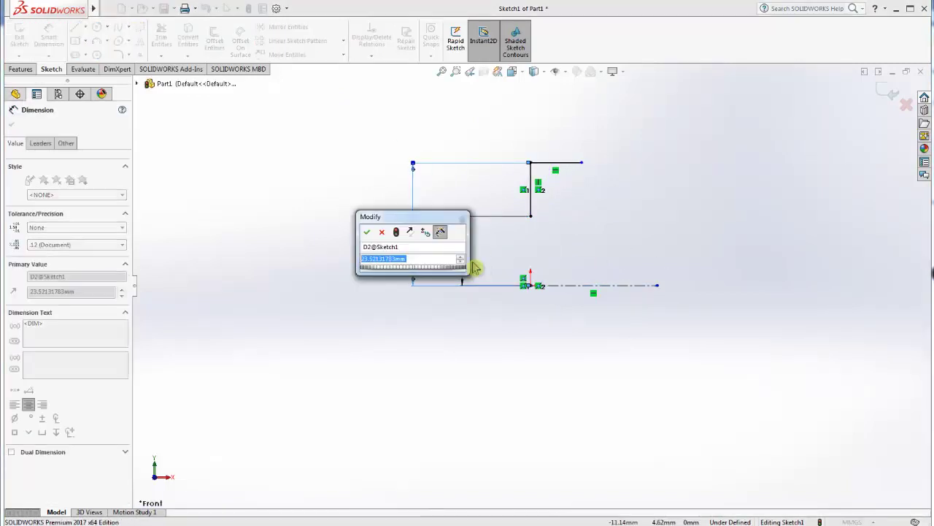
pyautogui.write('24.')
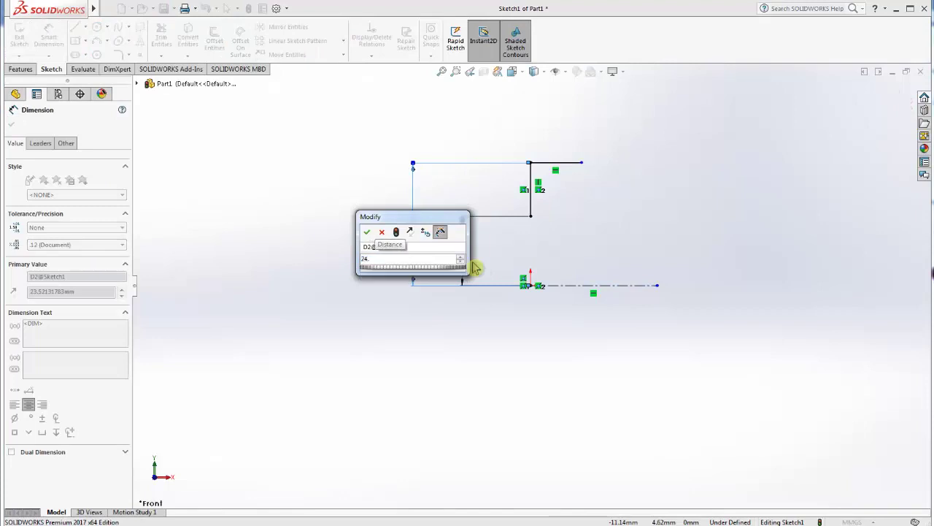
pyautogui.write('75')
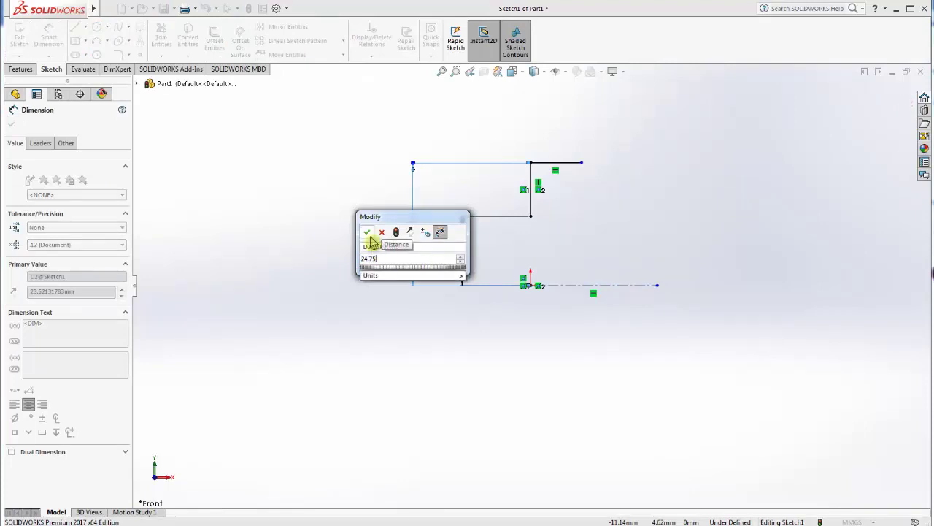
pyautogui.click(369, 234)
pyautogui.press('Escape')
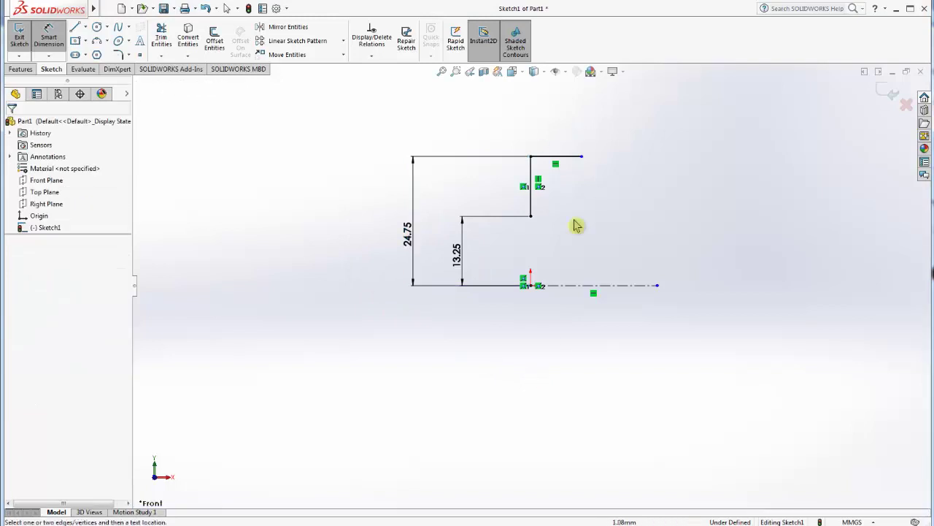
pyautogui.scroll(-1, 577, 226)
pyautogui.scroll(1, 542, 203)
pyautogui.scroll(-2, 501, 198)
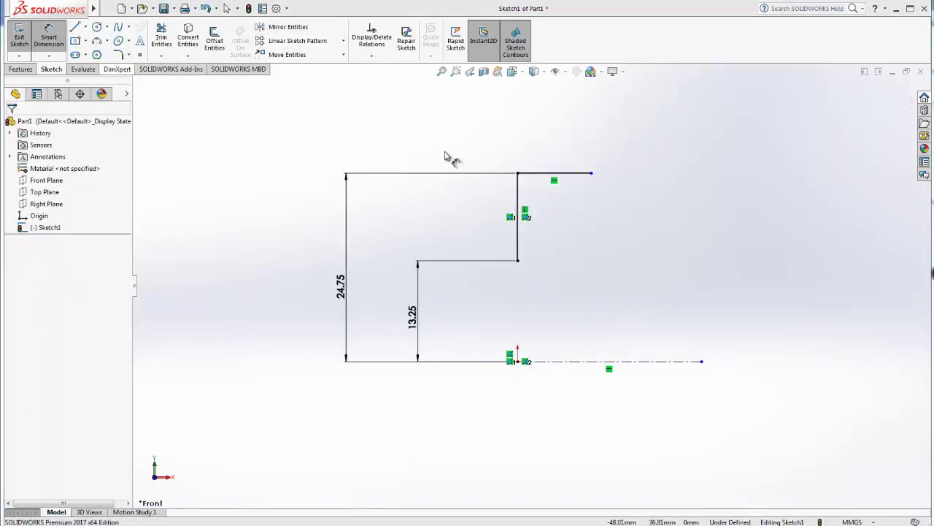
# Set the top horizontal line's length to 11.50
pyautogui.click(544, 173)
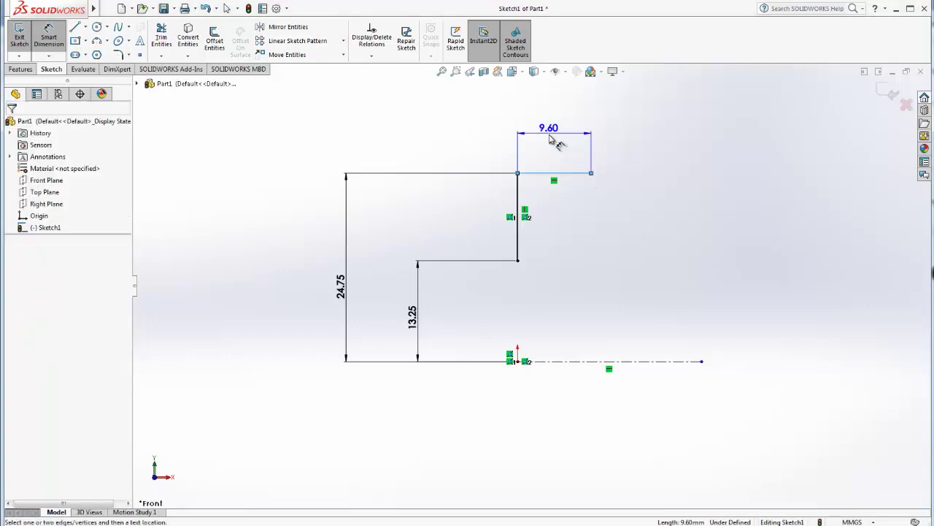
pyautogui.click(569, 146)
pyautogui.write('11')
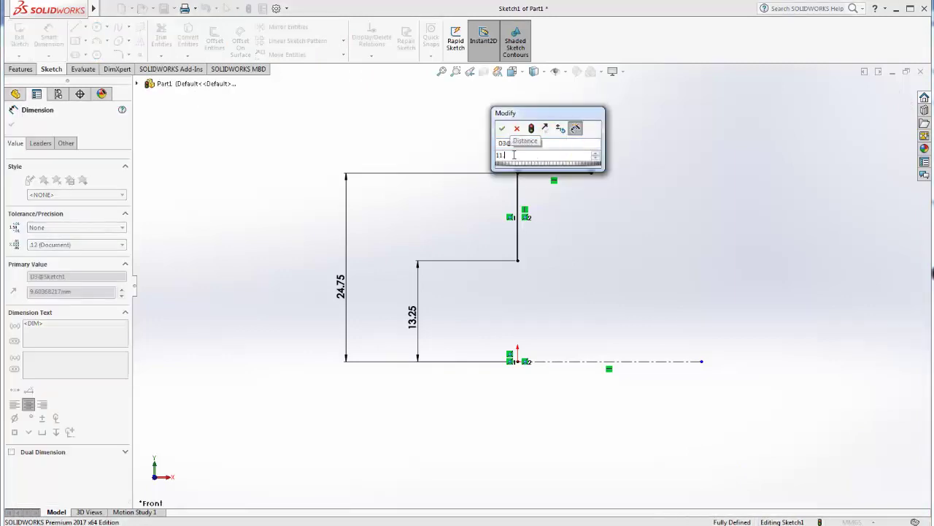
pyautogui.write('.5')
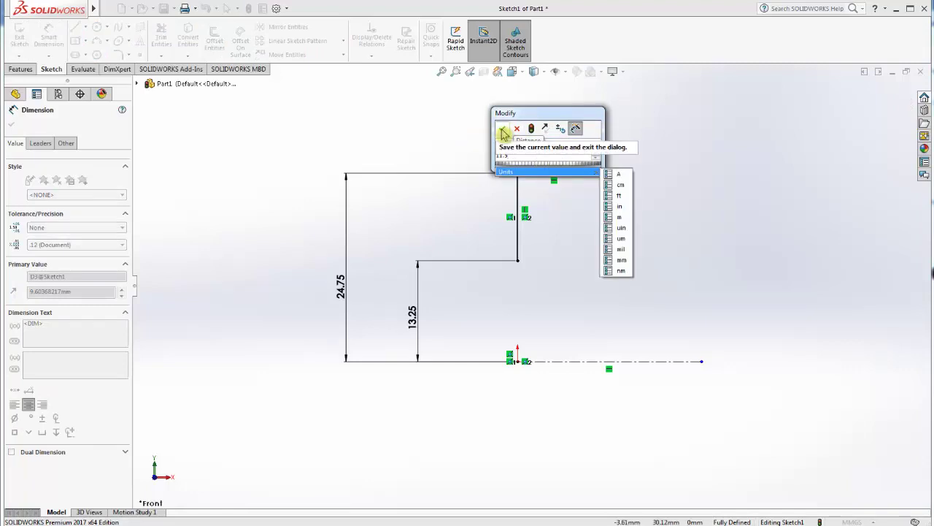
pyautogui.click(503, 130)
pyautogui.click(704, 155)
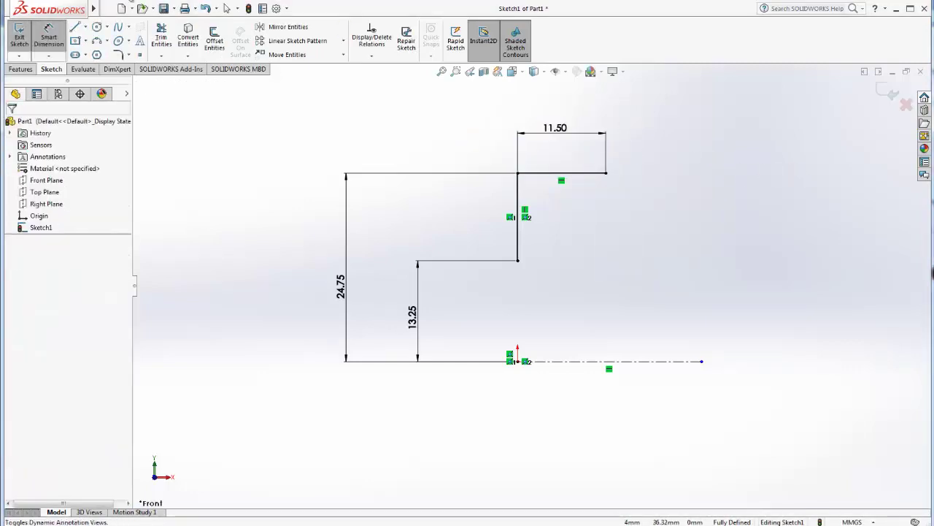
pyautogui.click(74, 27)
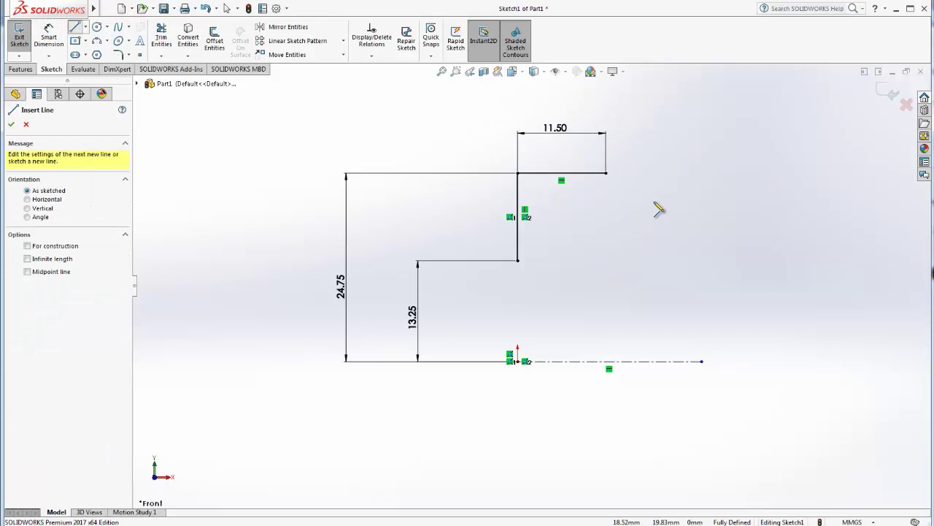
# Draw four lines stepping down from the top ledge's right end, closing the profile at the vertical line
pyautogui.click(605, 173)
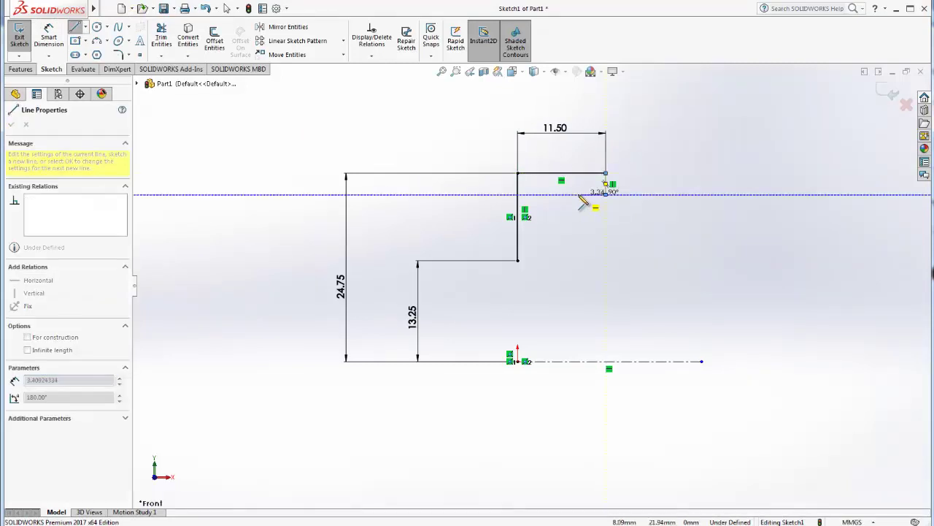
pyautogui.click(605, 193)
pyautogui.click(577, 193)
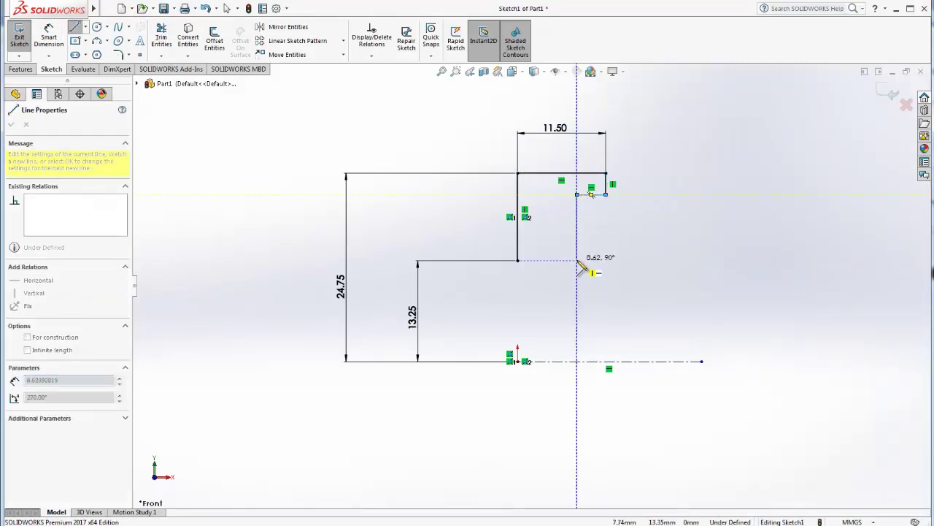
pyautogui.click(576, 260)
pyautogui.click(517, 260)
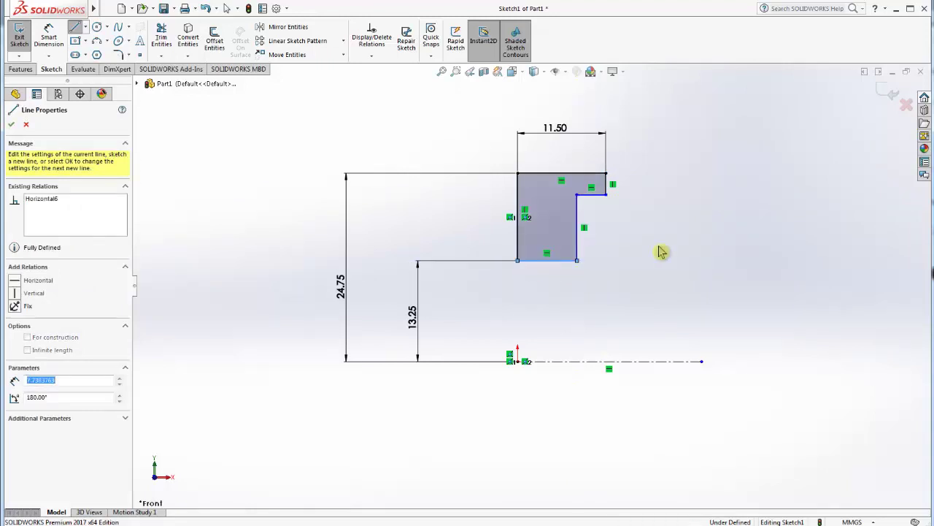
pyautogui.press('Escape')
pyautogui.press('Escape')
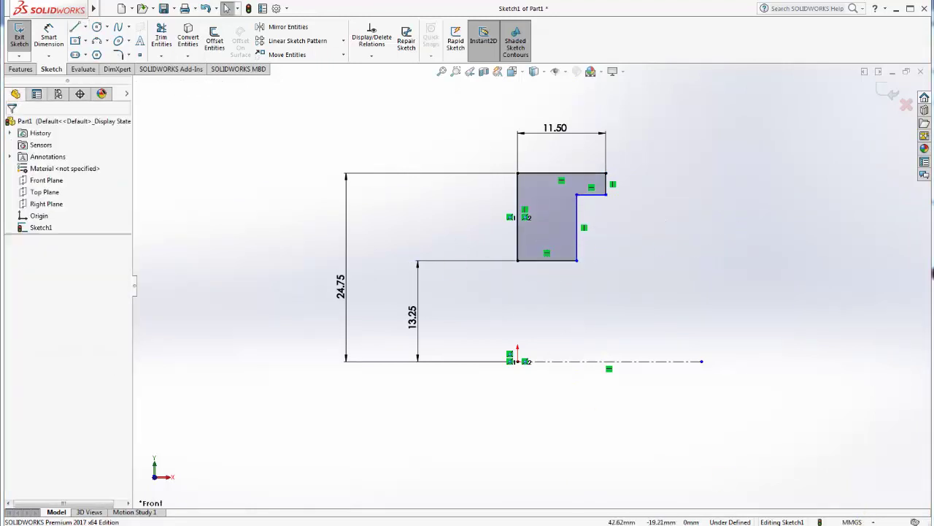
pyautogui.click(62, 69)
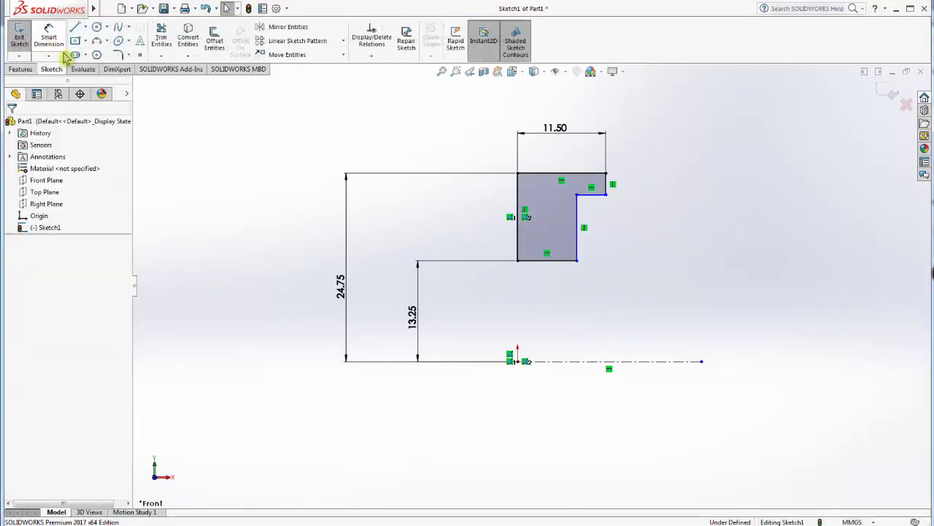
# Dimension the notch edge 22.25 above the centerline and 5 wide
pyautogui.click(49, 41)
pyautogui.click(593, 195)
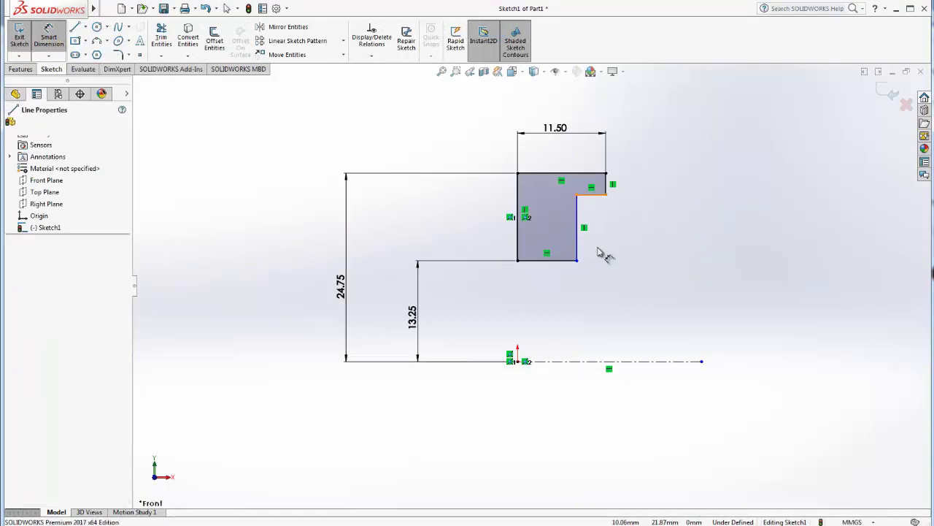
pyautogui.click(605, 362)
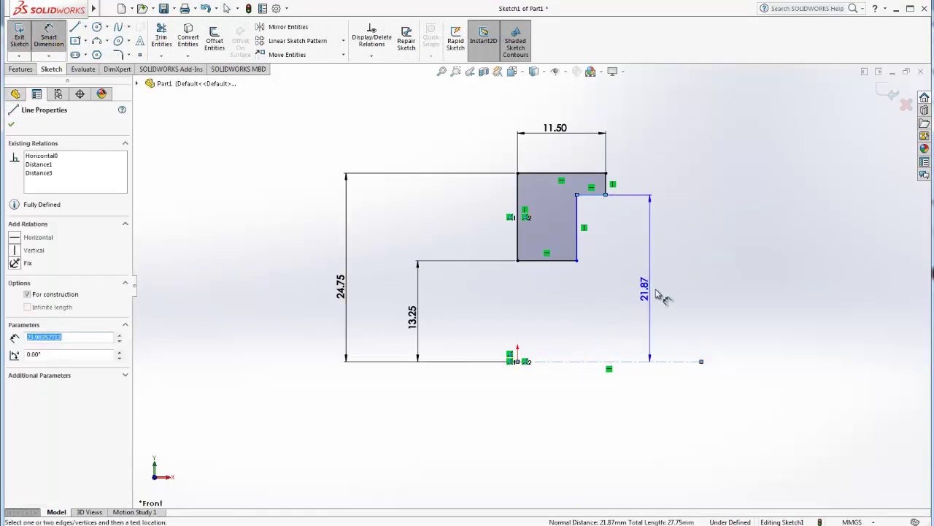
pyautogui.click(666, 300)
pyautogui.write('2')
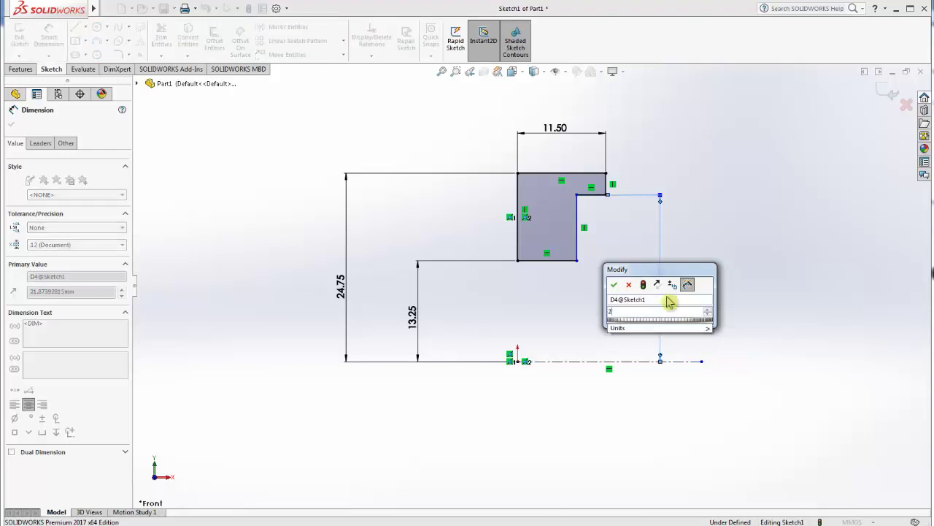
pyautogui.write('.25')
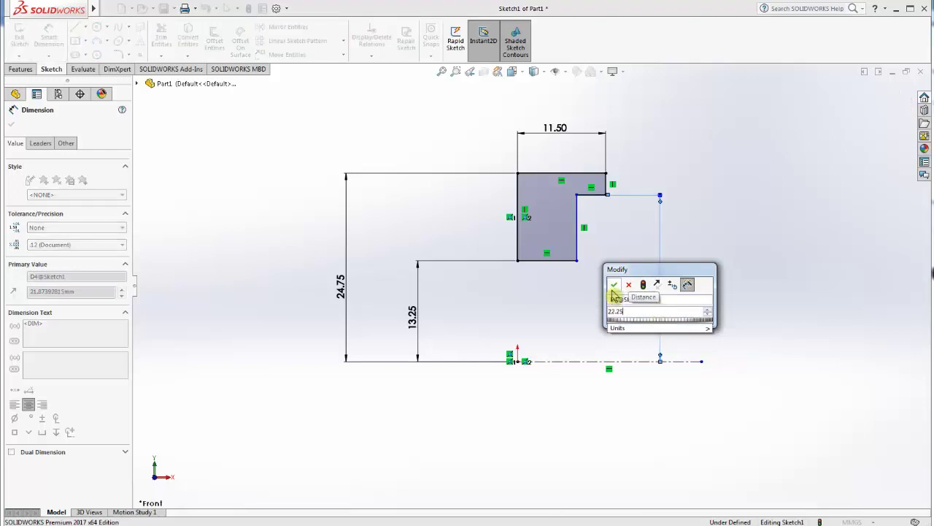
pyautogui.click(614, 286)
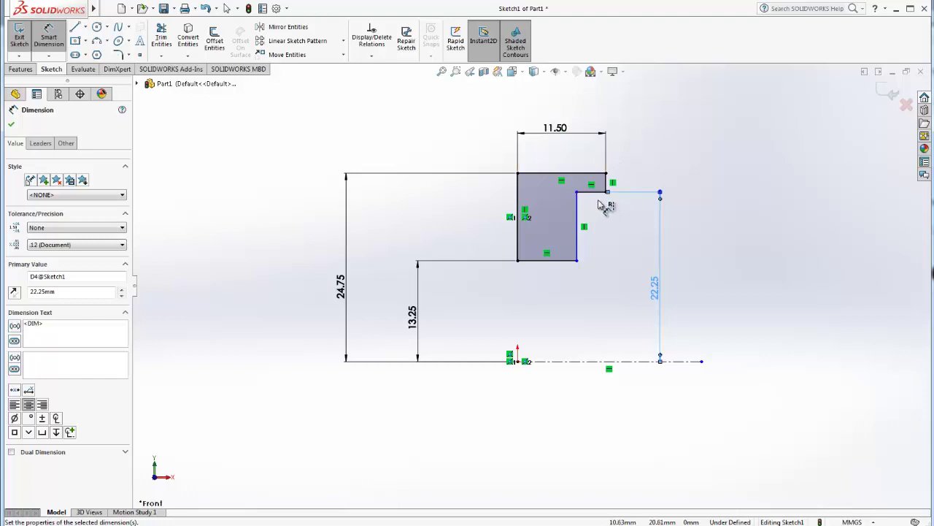
pyautogui.click(592, 193)
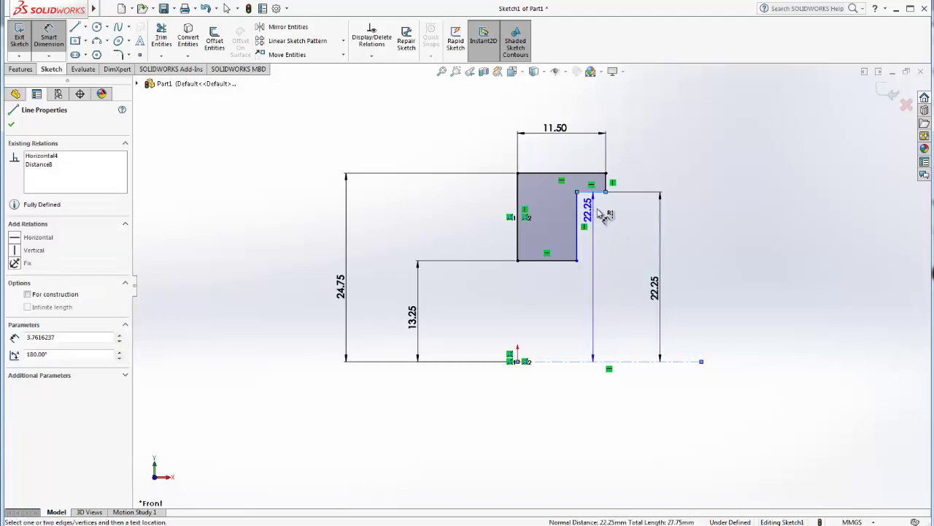
pyautogui.click(602, 193)
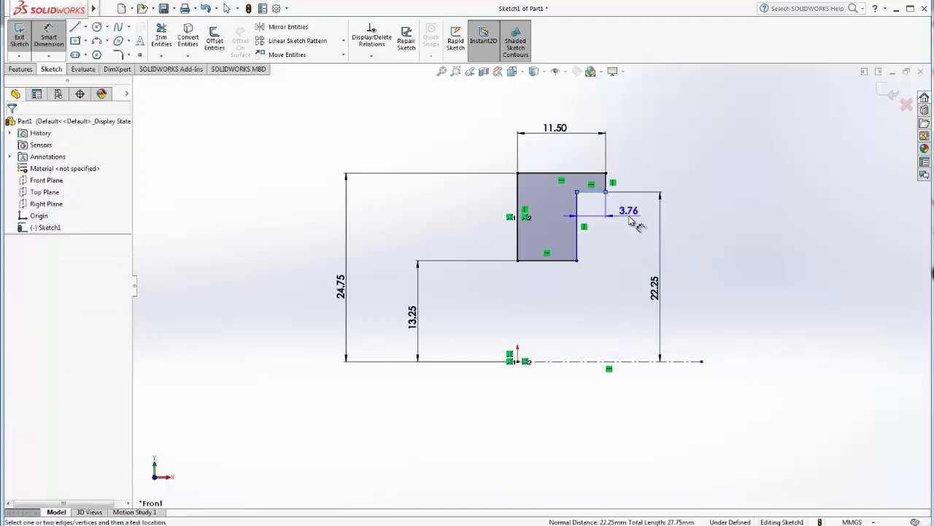
pyautogui.click(672, 230)
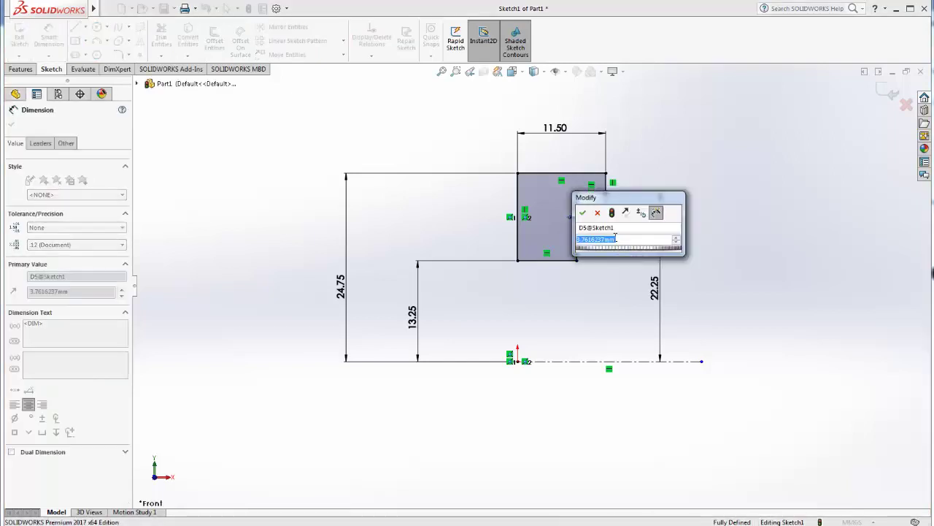
pyautogui.write('5')
pyautogui.click(582, 213)
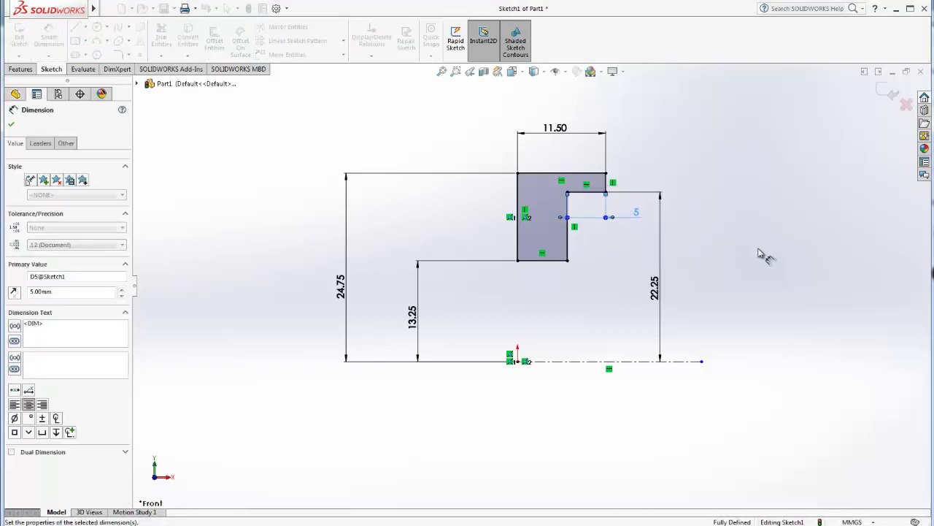
pyautogui.click(740, 230)
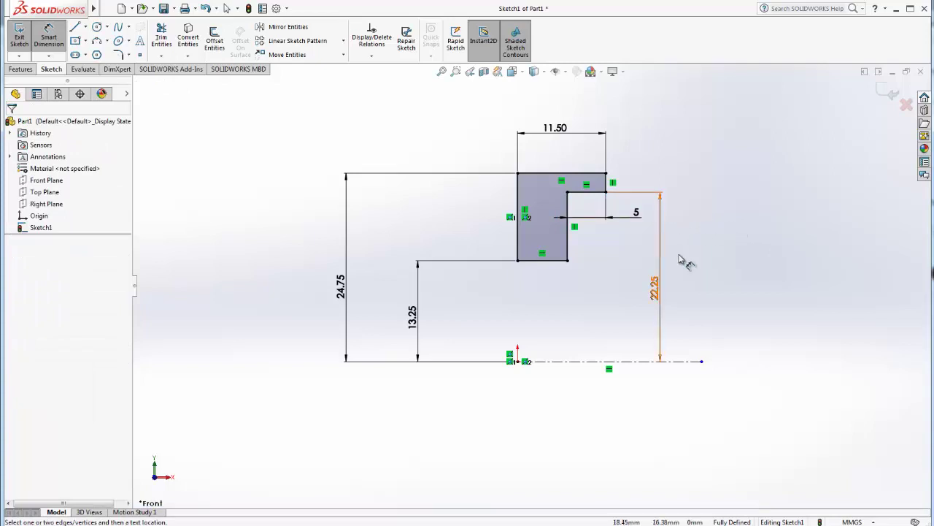
pyautogui.moveTo(702, 332)
pyautogui.mouseDown(button='middle')
pyautogui.moveTo(597, 273)
pyautogui.moveTo(593, 299)
pyautogui.mouseUp(button='middle')
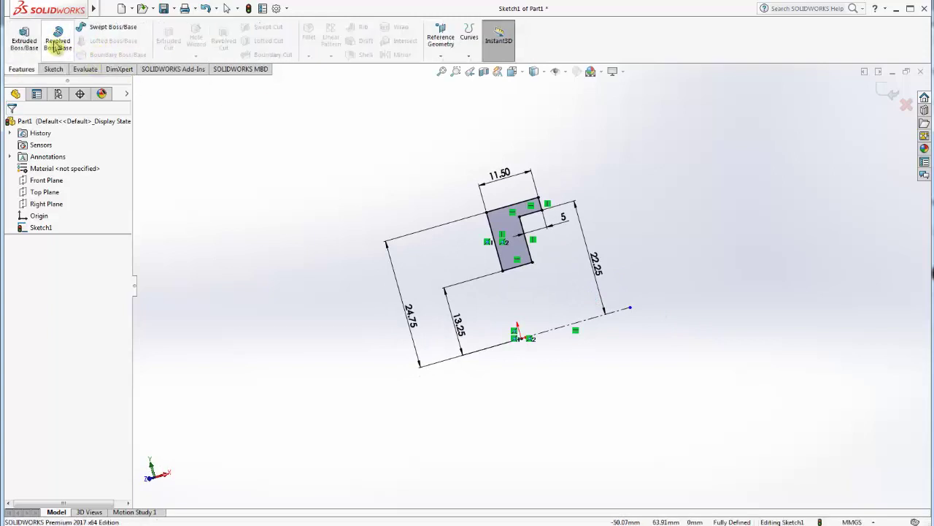
# Revolve the profile 360° about the Line1 centerline to create Revolve1
pyautogui.click(58, 42)
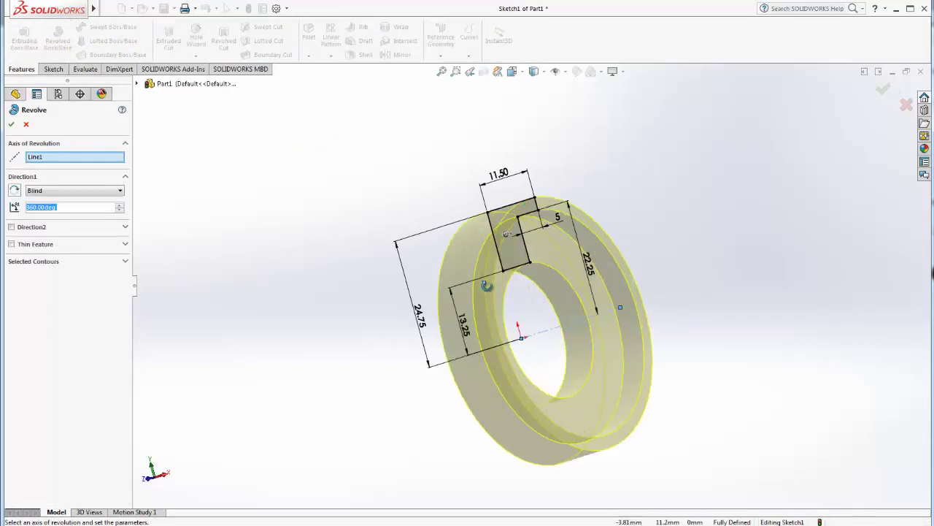
pyautogui.moveTo(549, 312); pyautogui.dragTo(528, 312, button='middle')
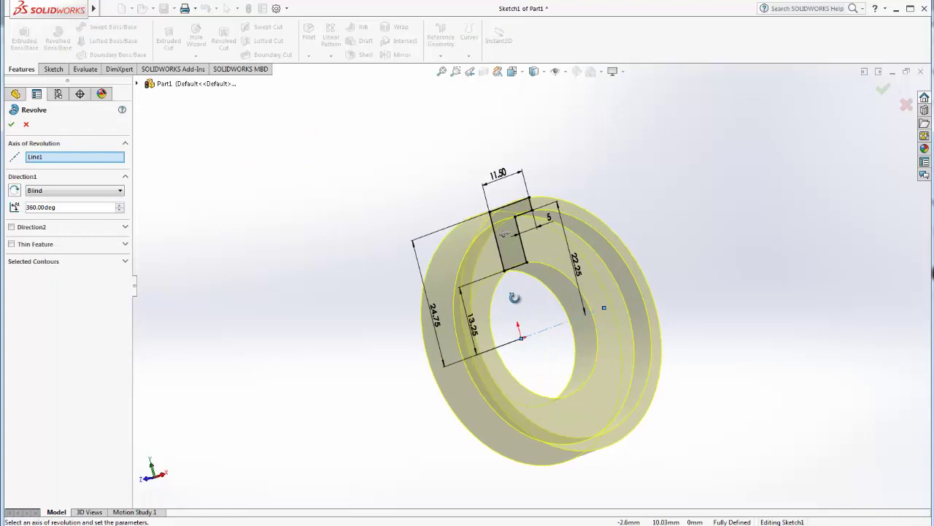
pyautogui.click(11, 126)
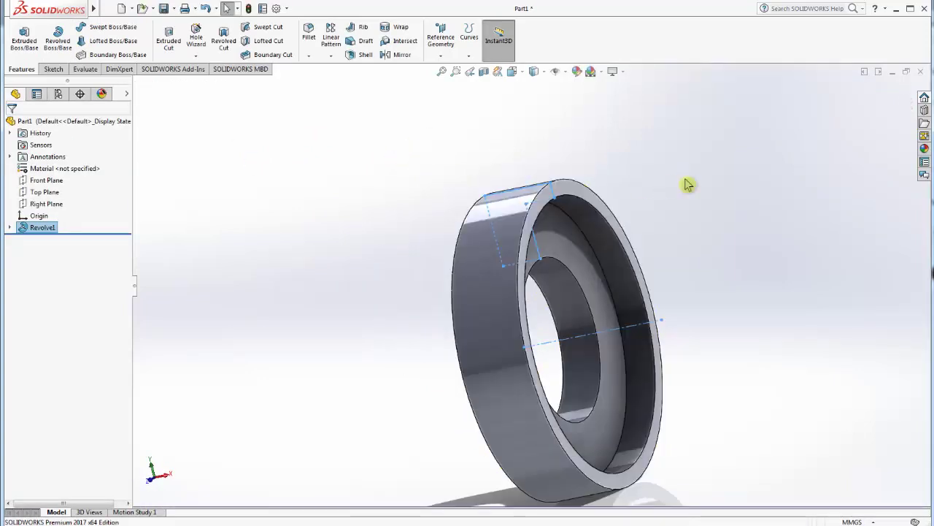
pyautogui.scroll(3, 700, 197)
pyautogui.scroll(2, 600, 248)
# Open Sketch2 on the Right Plane, viewed Normal To the ring's face
pyautogui.moveTo(600, 249)
pyautogui.mouseDown(button='middle')
pyautogui.moveTo(606, 363)
pyautogui.moveTo(598, 321)
pyautogui.mouseUp(button='middle')
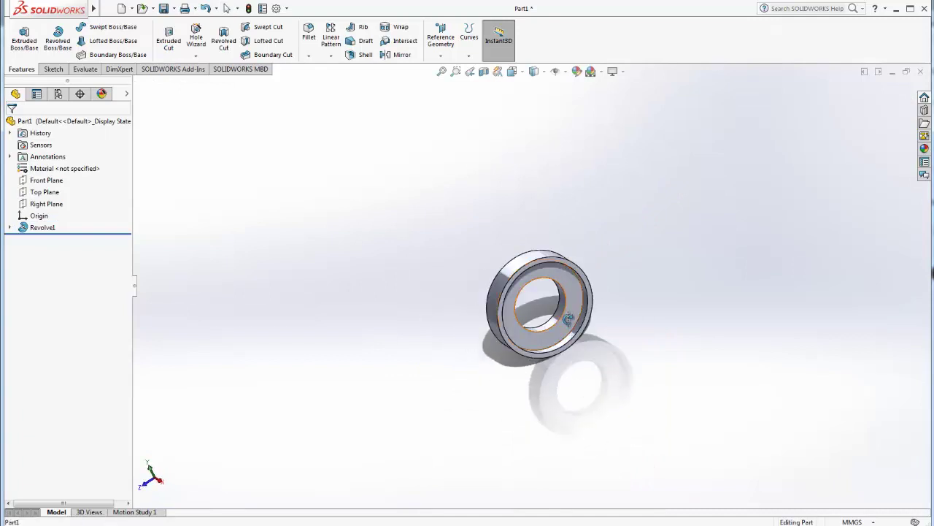
pyautogui.scroll(-2, 688, 328)
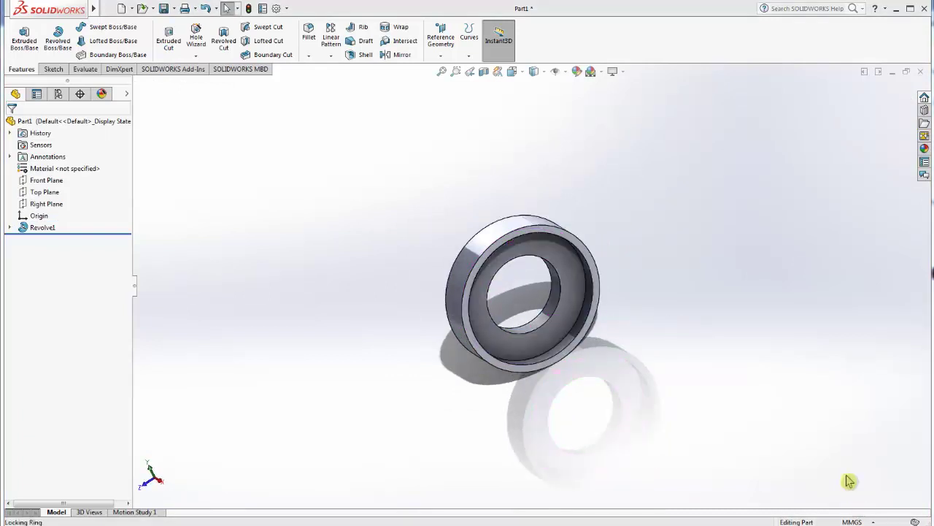
pyautogui.scroll(-2, 538, 303)
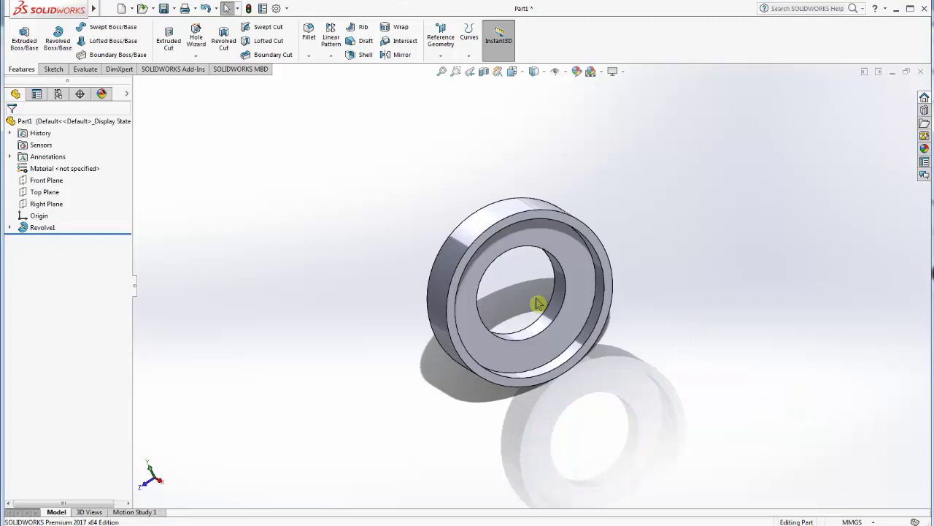
pyautogui.click(55, 204)
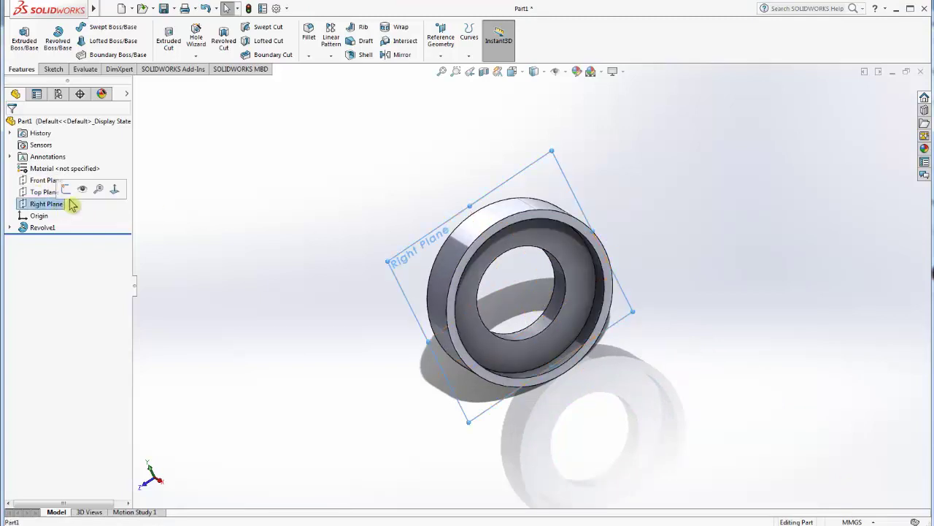
pyautogui.click(114, 191)
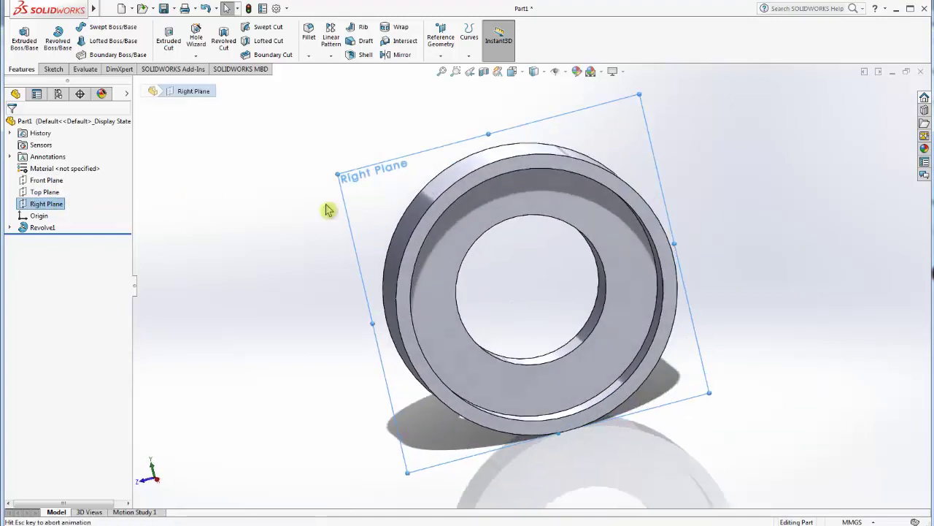
pyautogui.rightClick(56, 210)
pyautogui.click(73, 188)
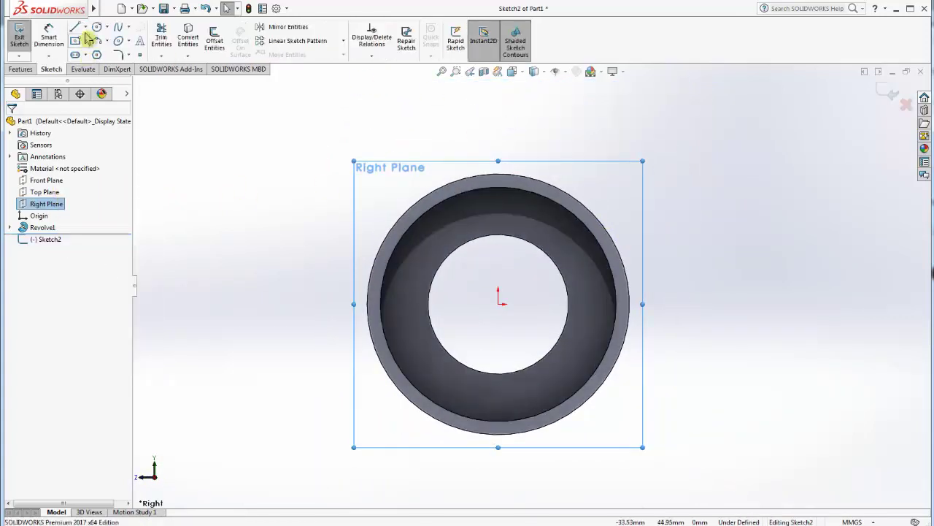
# Draw a vertical centerline from the ring's top down to the origin
pyautogui.click(85, 27)
pyautogui.click(95, 58)
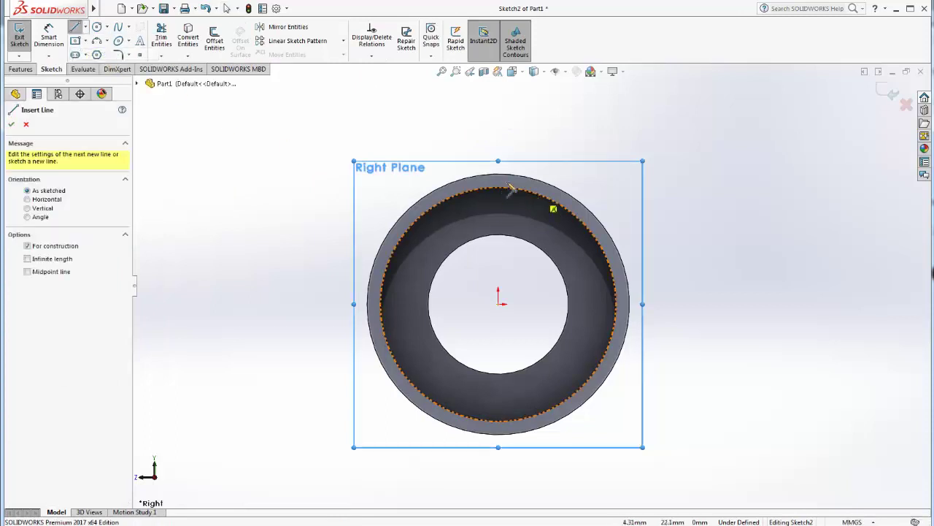
pyautogui.click(499, 175)
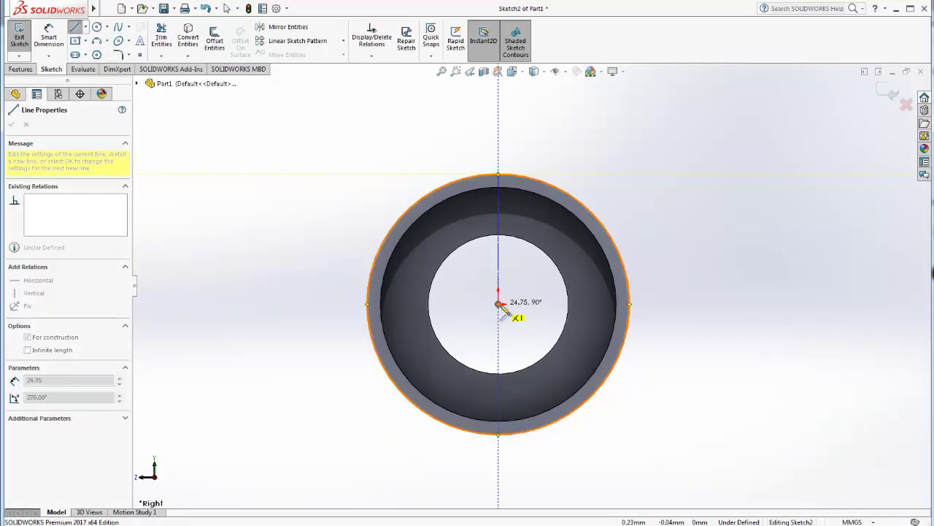
pyautogui.click(499, 303)
pyautogui.press('Escape')
pyautogui.scroll(-2, 525, 206)
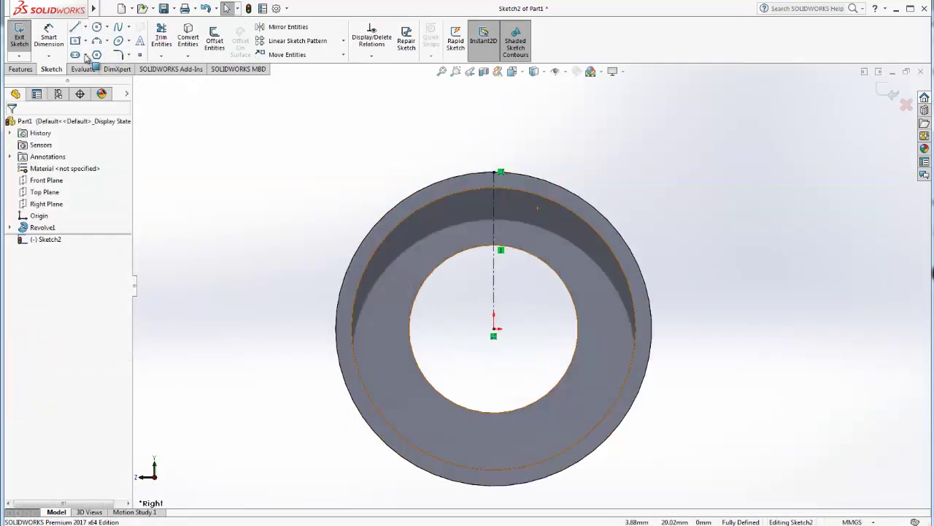
# Sketch a vertical line and a narrow rectangle rising through the top of the ring
pyautogui.click(74, 27)
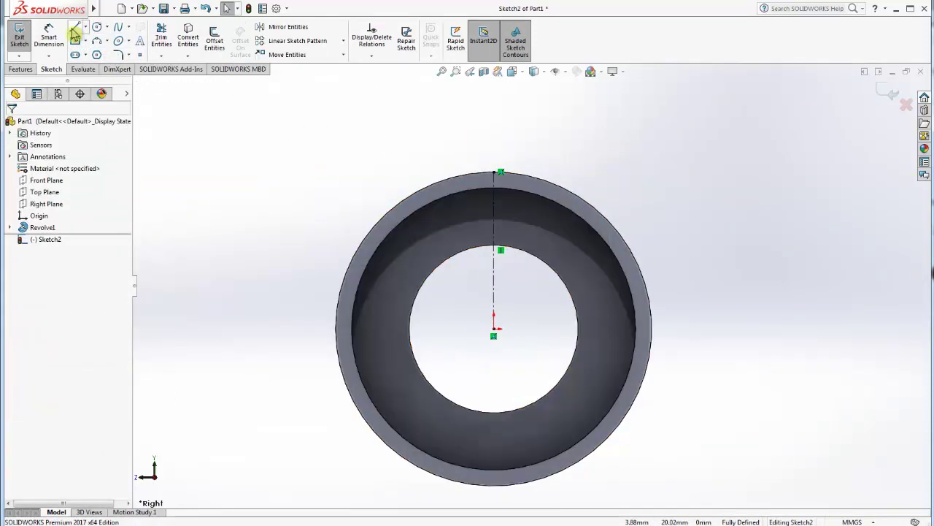
pyautogui.click(487, 173)
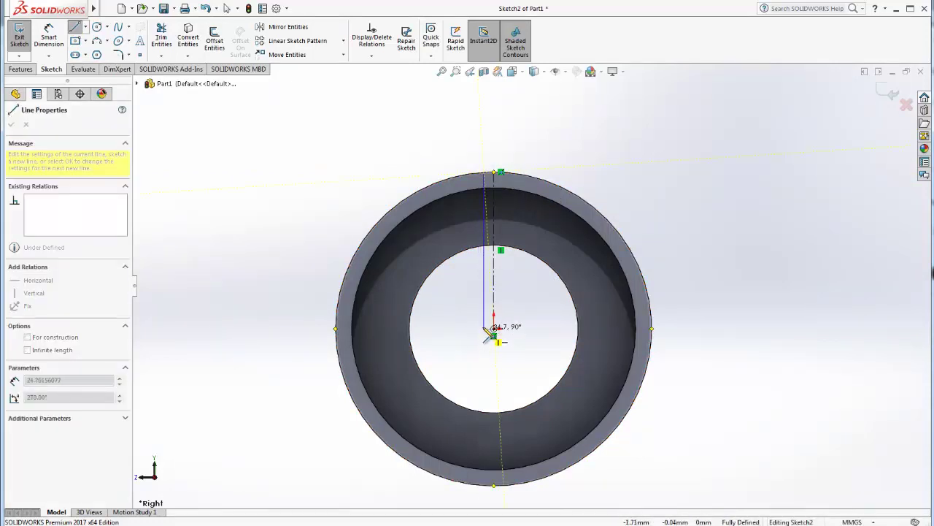
pyautogui.click(494, 335)
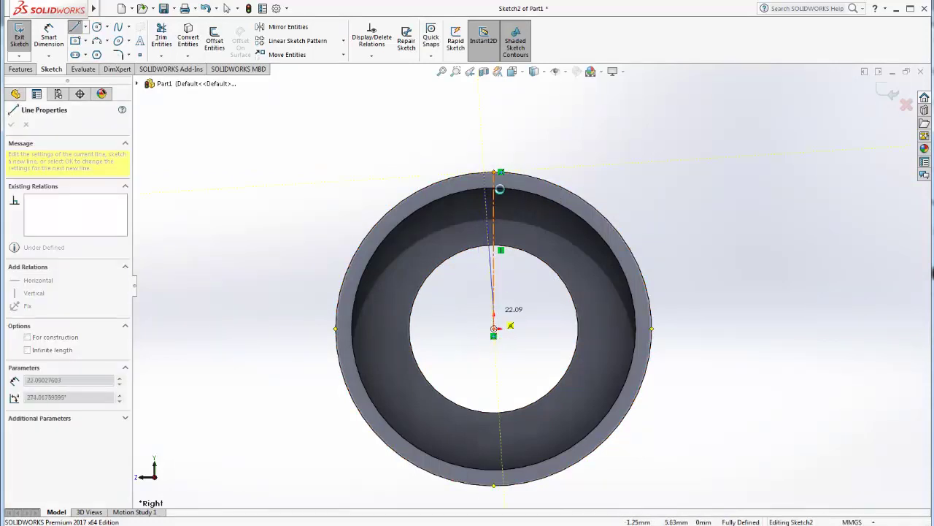
pyautogui.press('Escape')
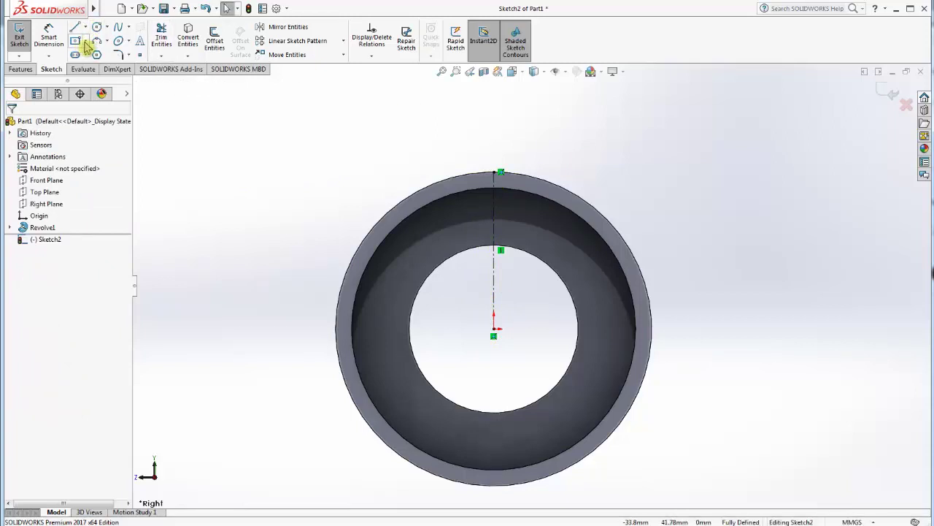
pyautogui.click(78, 41)
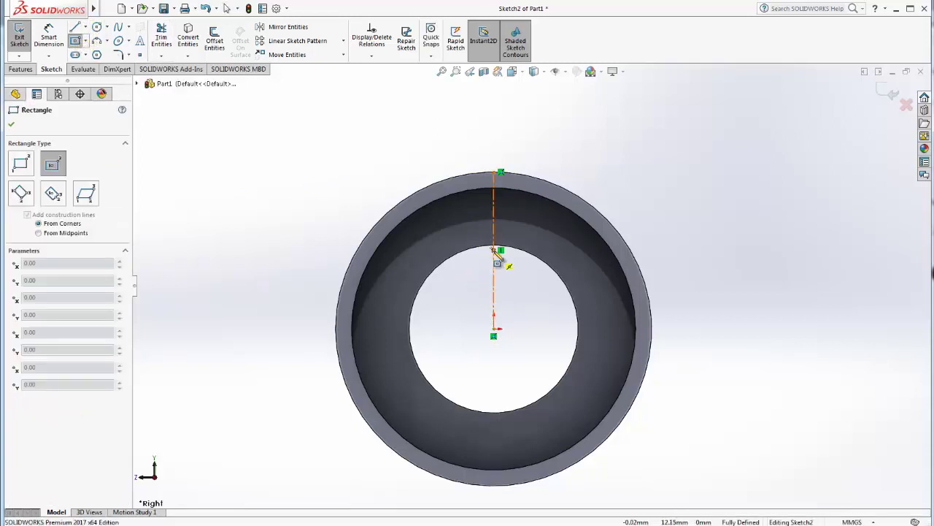
pyautogui.click(494, 214)
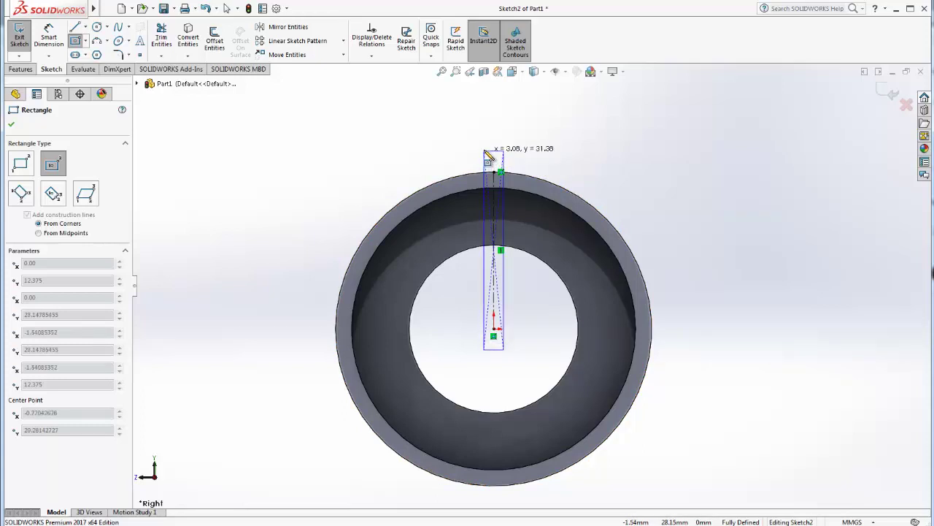
pyautogui.click(484, 150)
pyautogui.press('Escape')
# Dimension the rectangle's top edge to a width of 1 mm
pyautogui.click(58, 38)
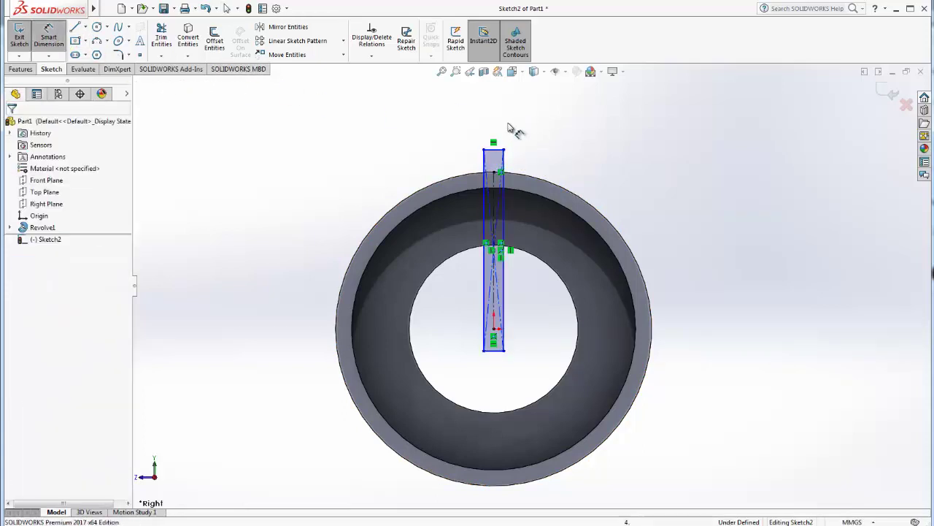
pyautogui.click(494, 149)
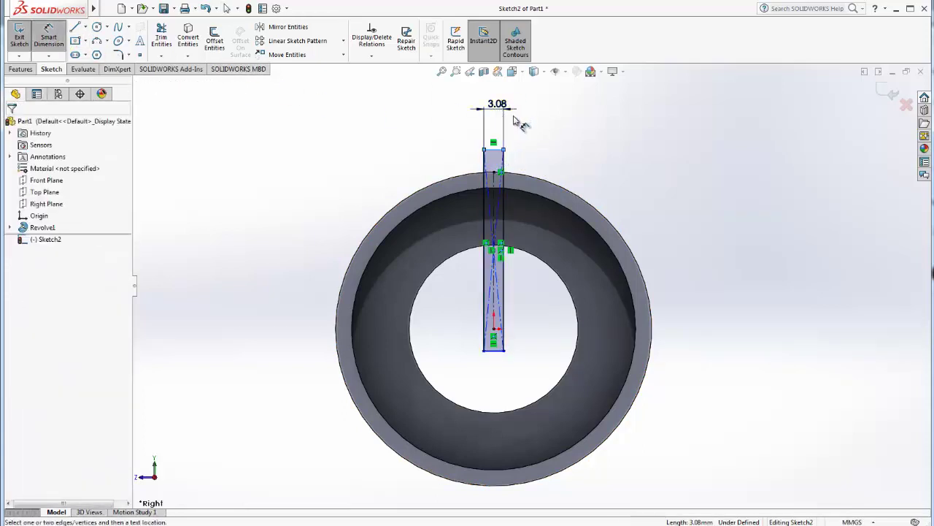
pyautogui.click(517, 121)
pyautogui.write('1')
pyautogui.press('Return')
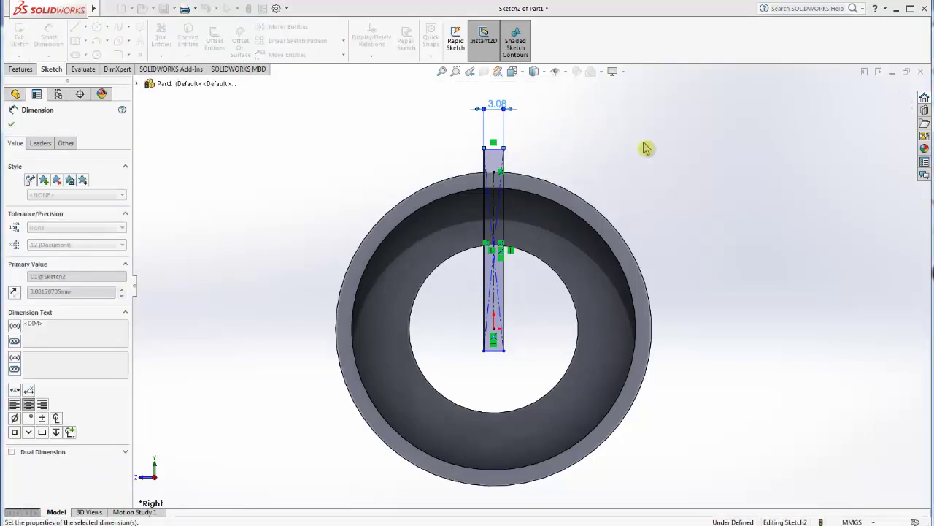
pyautogui.scroll(3, 540, 219)
pyautogui.scroll(2, 533, 244)
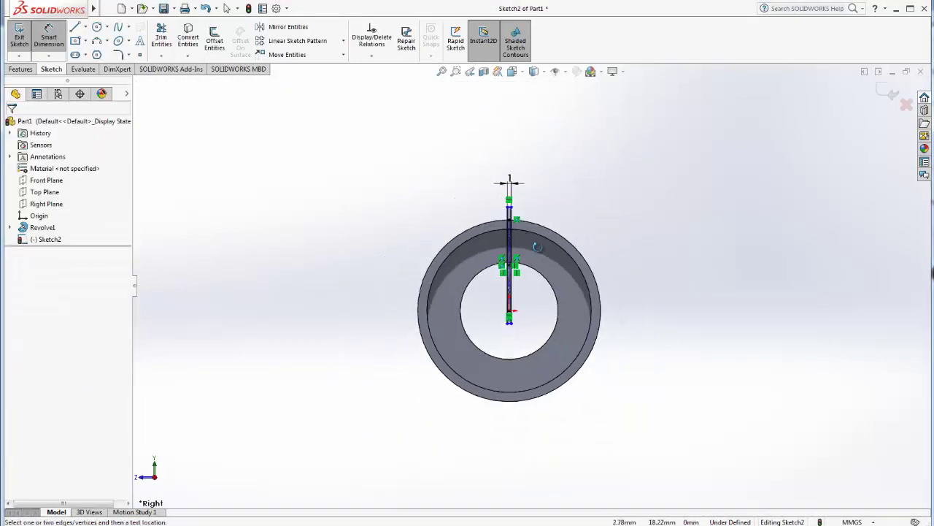
pyautogui.moveTo(532, 246); pyautogui.dragTo(694, 252, button='middle')
# Extrude-cut the slot sketch Through All in the reversed direction, creating Cut-Extrude1
pyautogui.press('Escape')
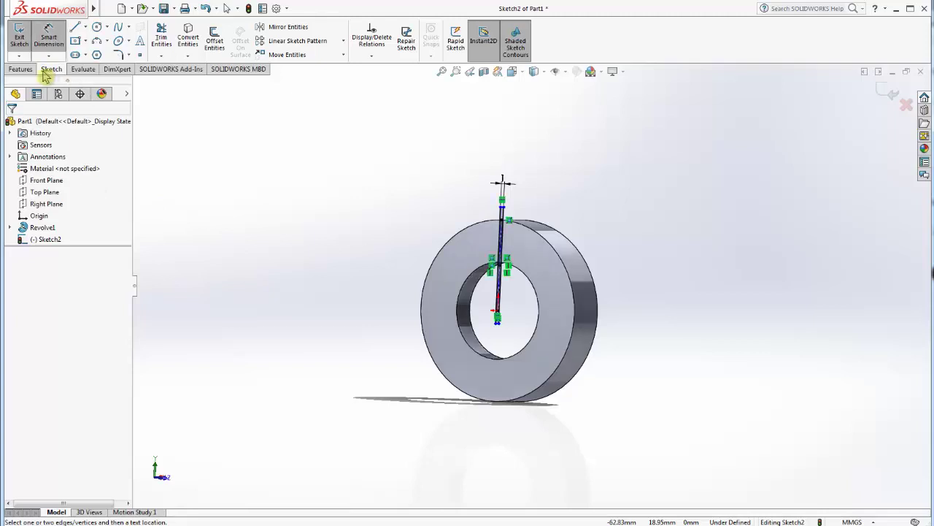
pyautogui.click(22, 69)
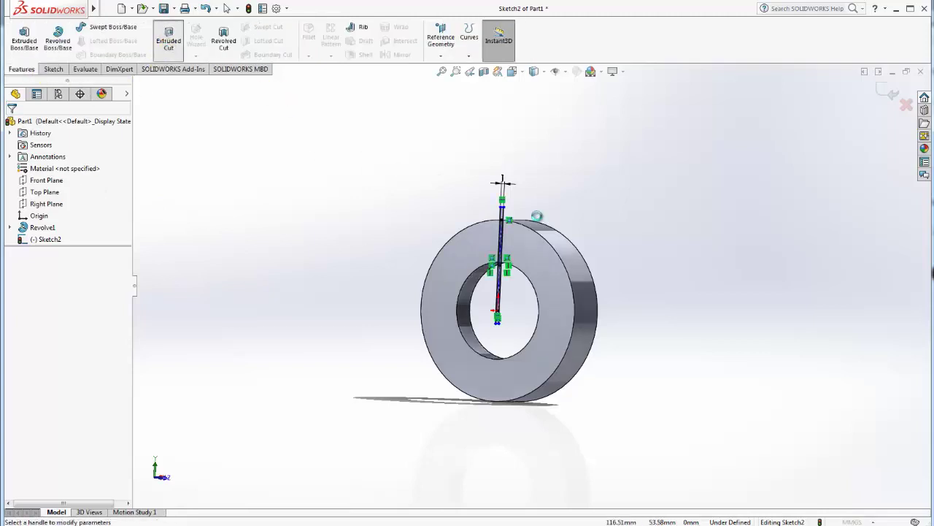
pyautogui.click(169, 37)
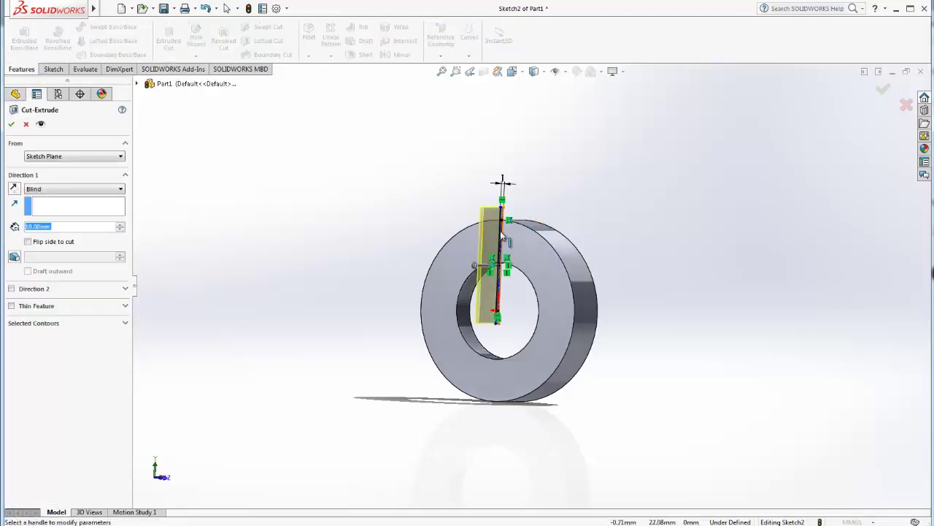
pyautogui.click(15, 189)
pyautogui.click(52, 189)
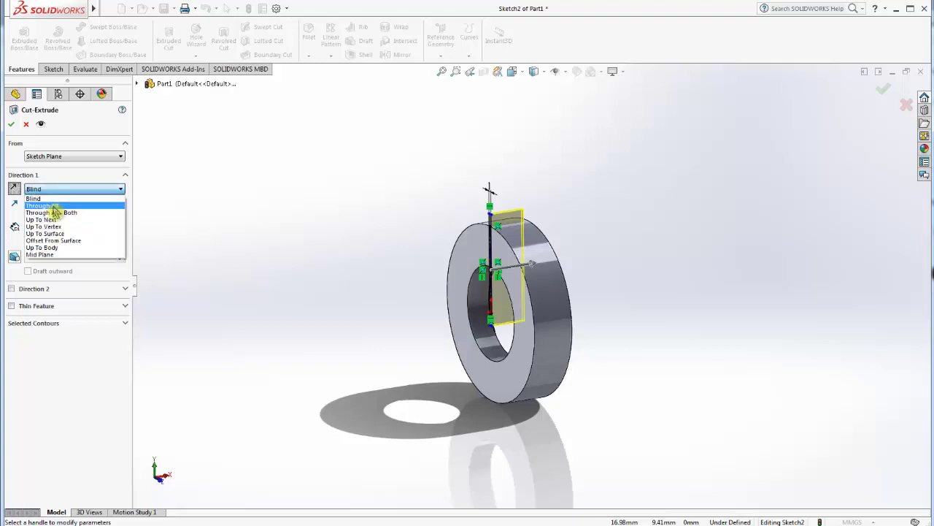
pyautogui.click(59, 207)
pyautogui.moveTo(622, 242); pyautogui.dragTo(536, 266, button='middle')
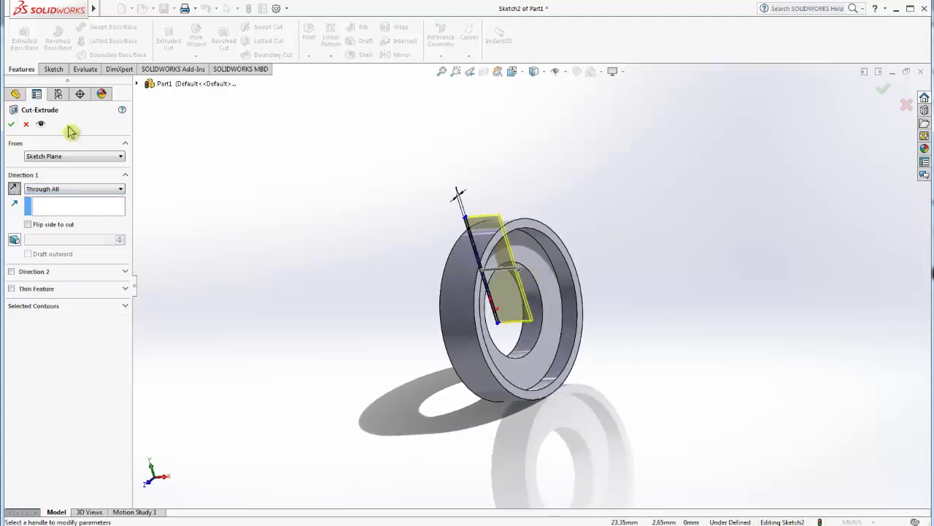
pyautogui.click(11, 123)
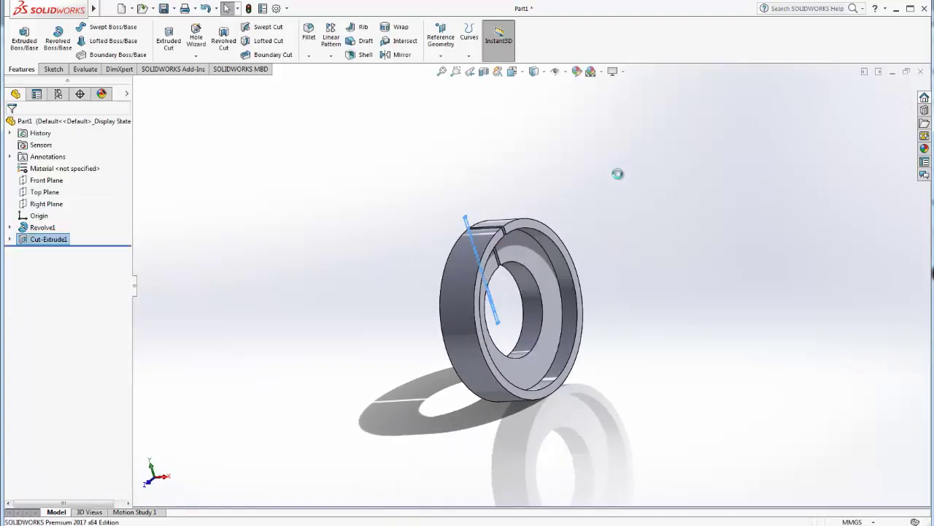
# Start Sketch3 on the Front Plane and draw a small circle near the ring's top
pyautogui.moveTo(528, 209)
pyautogui.mouseDown(button='middle')
pyautogui.moveTo(537, 280)
pyautogui.moveTo(586, 356)
pyautogui.moveTo(537, 349)
pyautogui.moveTo(654, 349)
pyautogui.mouseUp(button='middle')
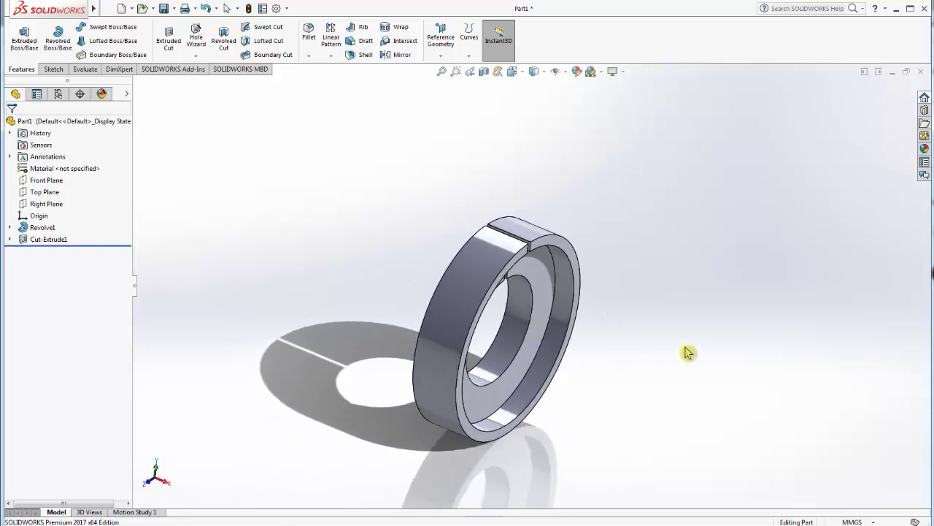
pyautogui.moveTo(494, 336); pyautogui.dragTo(560, 360, button='middle')
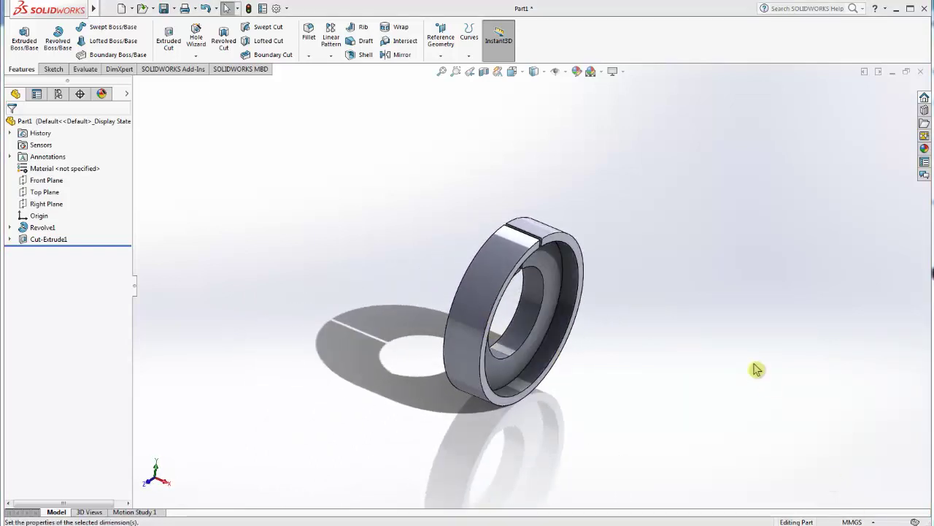
pyautogui.click(50, 181)
pyautogui.click(90, 162)
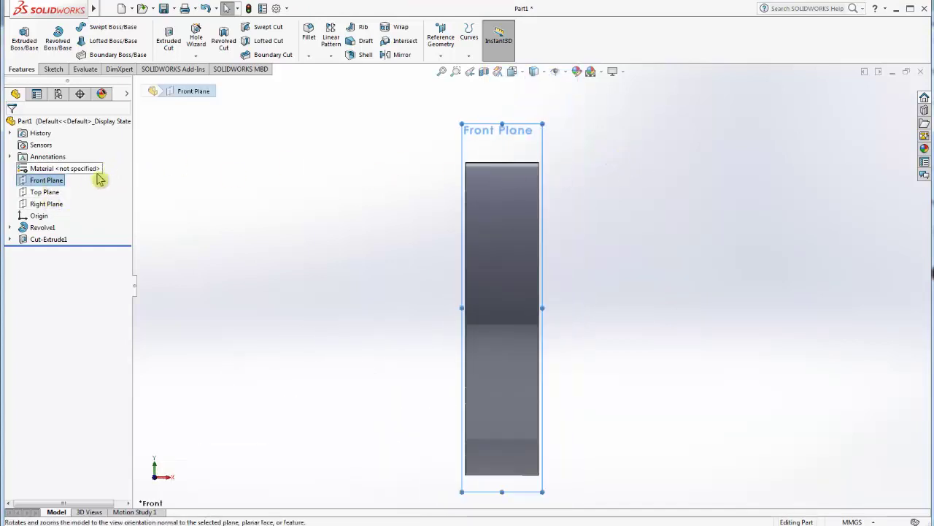
pyautogui.rightClick(57, 186)
pyautogui.click(65, 167)
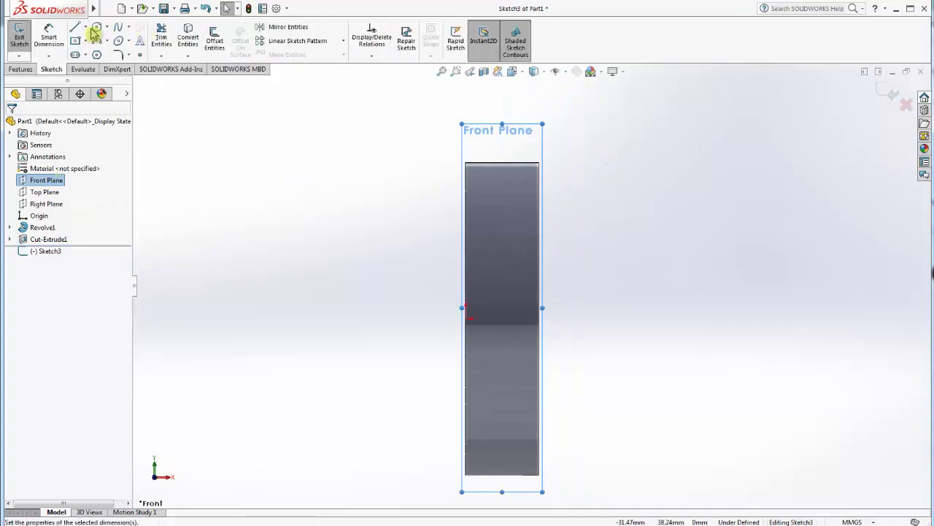
pyautogui.click(491, 192)
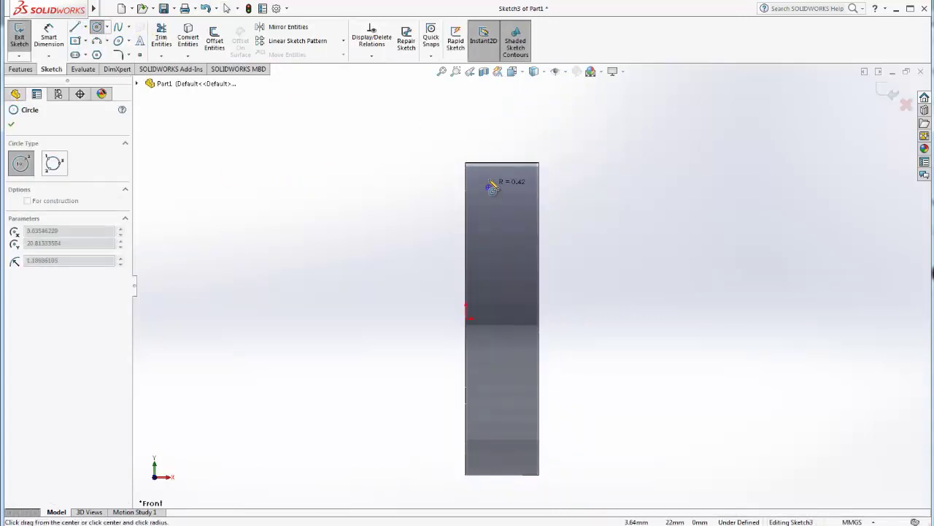
pyautogui.click(493, 183)
# Set the circle's diameter to 3.50
pyautogui.click(49, 44)
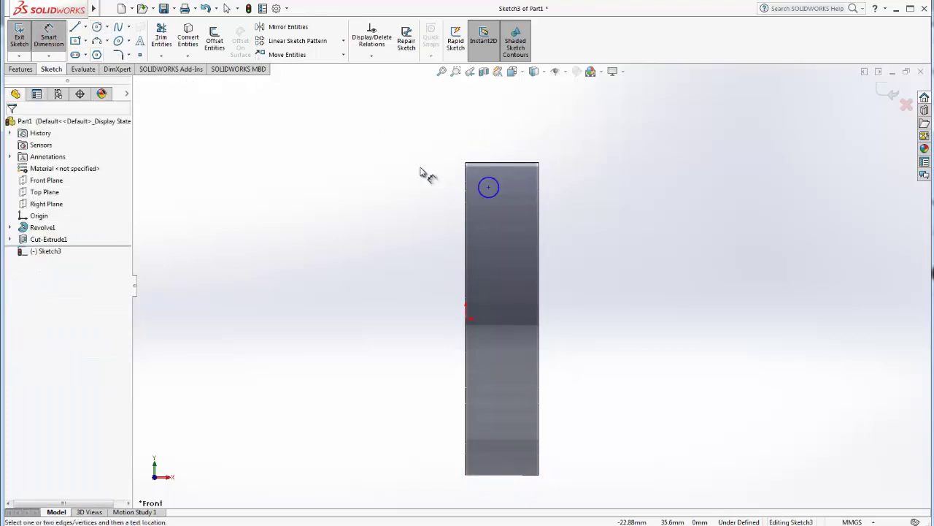
pyautogui.click(481, 188)
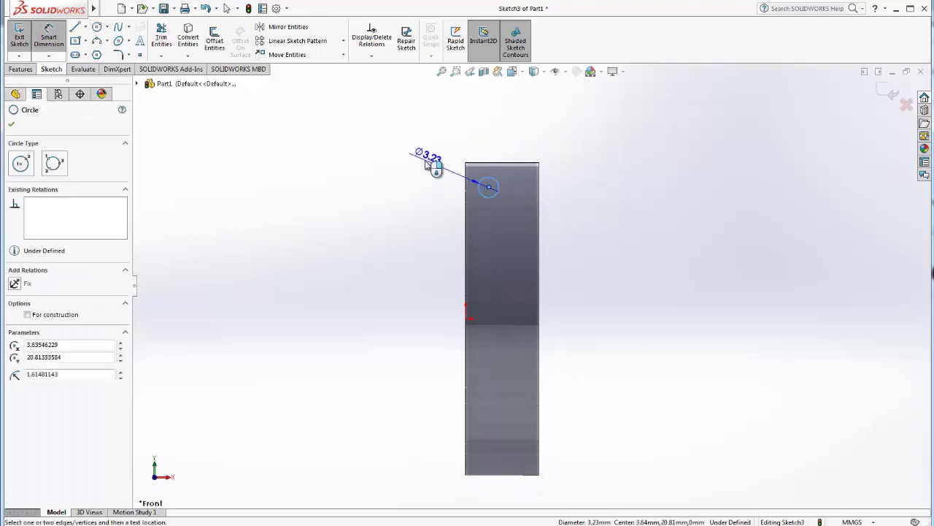
pyautogui.click(431, 164)
pyautogui.write('3.')
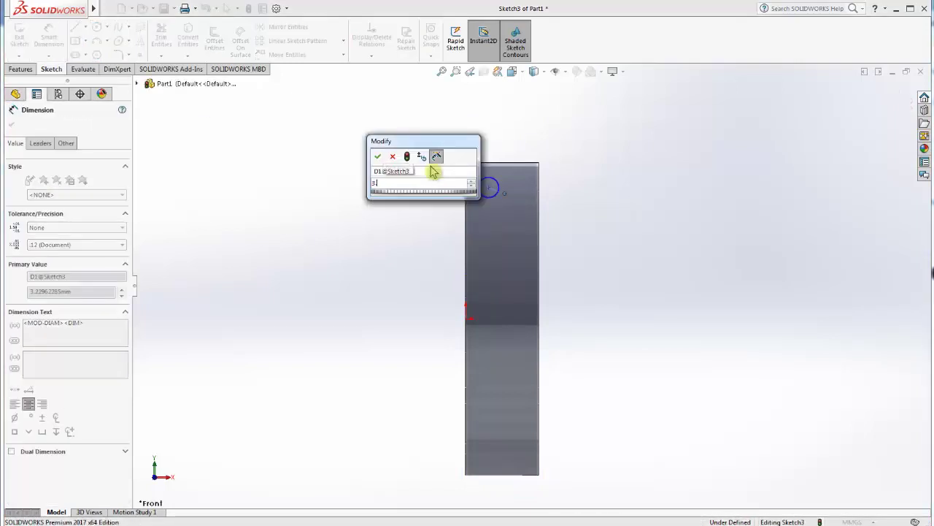
pyautogui.write('50')
pyautogui.click(377, 156)
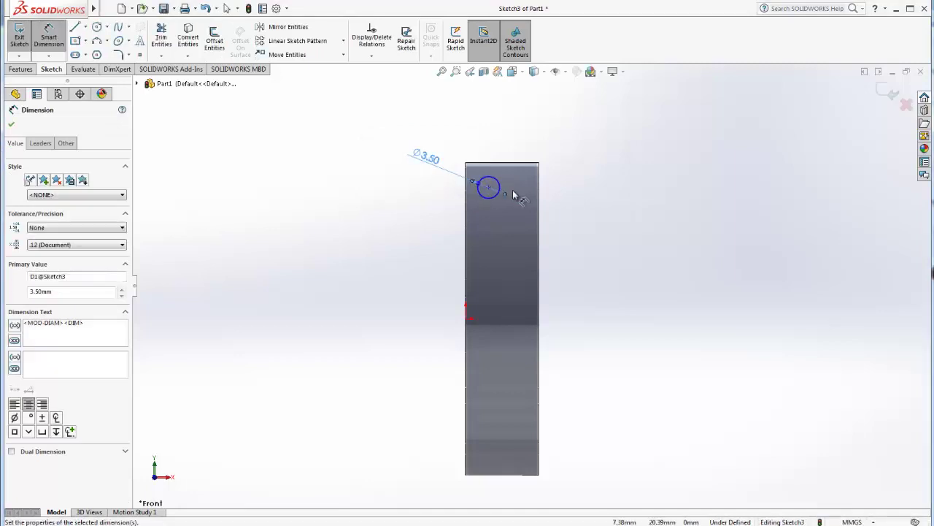
# Locate the circle 20 above the origin and 3.25 from the ring's side edge
pyautogui.click(468, 320)
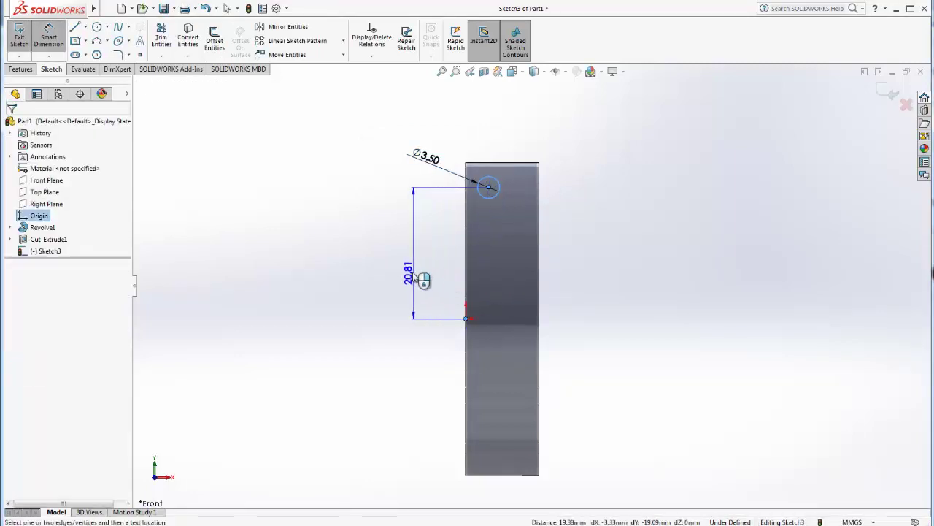
pyautogui.click(416, 277)
pyautogui.write('20')
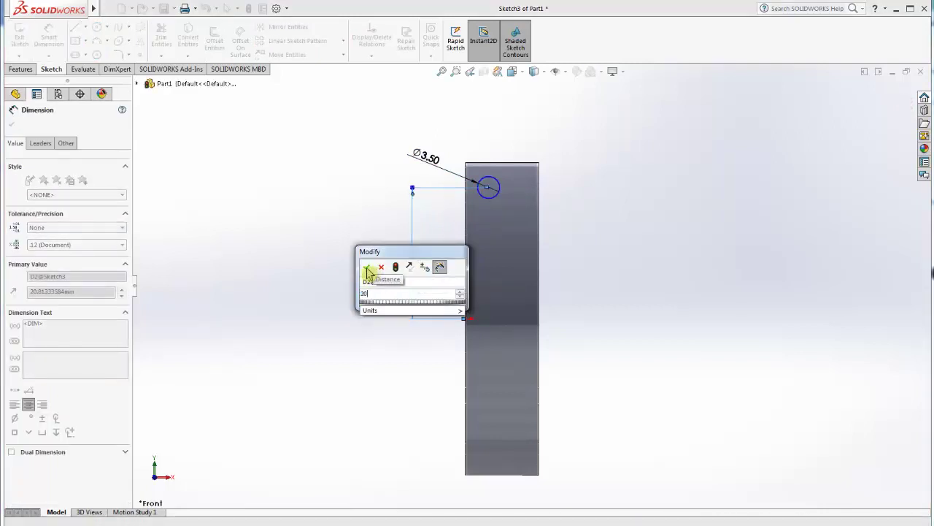
pyautogui.click(367, 271)
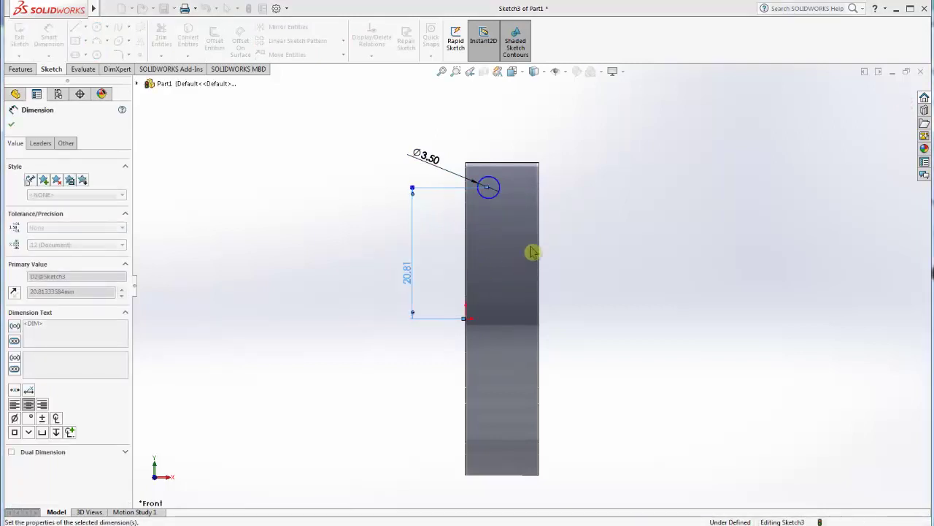
pyautogui.click(495, 202)
pyautogui.click(468, 217)
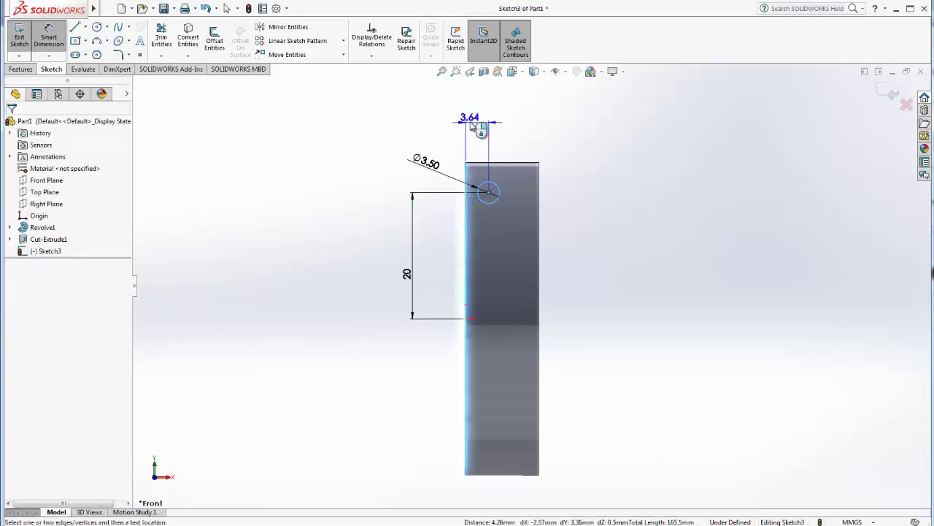
pyautogui.click(495, 132)
pyautogui.write('3.25')
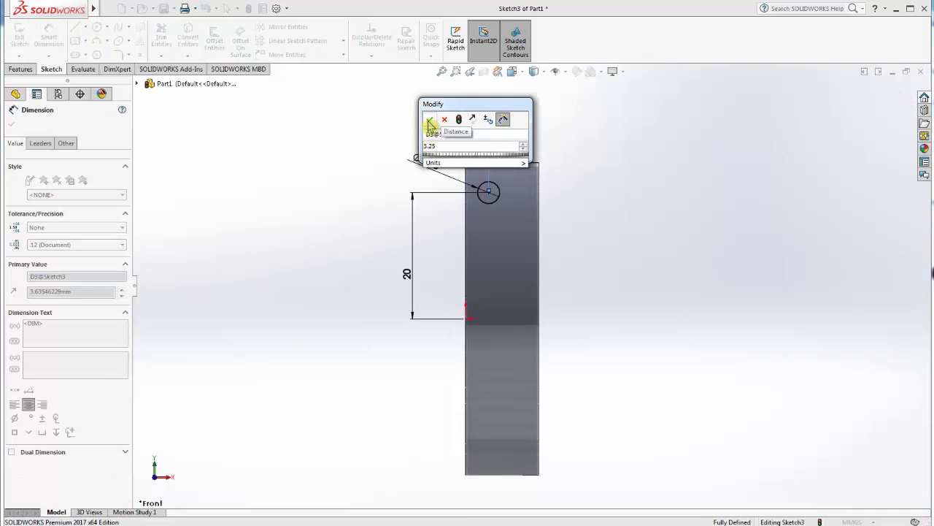
pyautogui.click(430, 124)
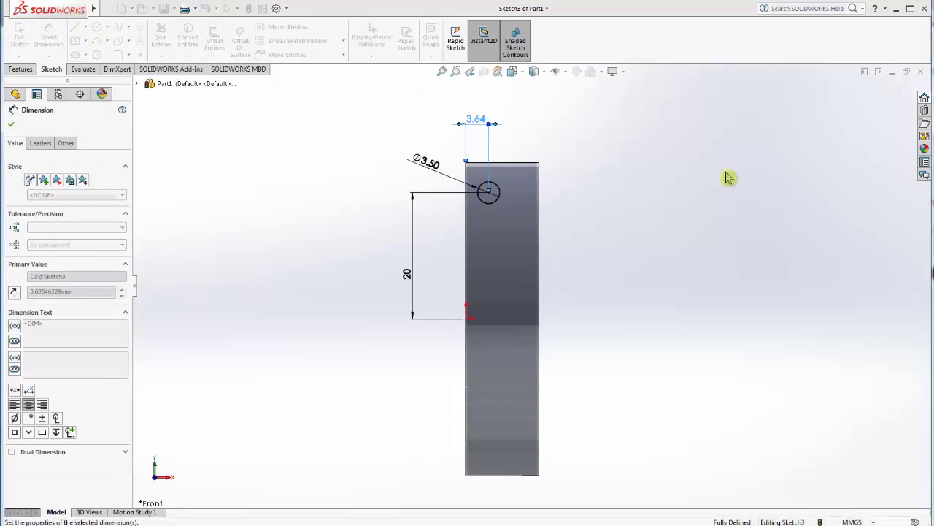
pyautogui.click(11, 125)
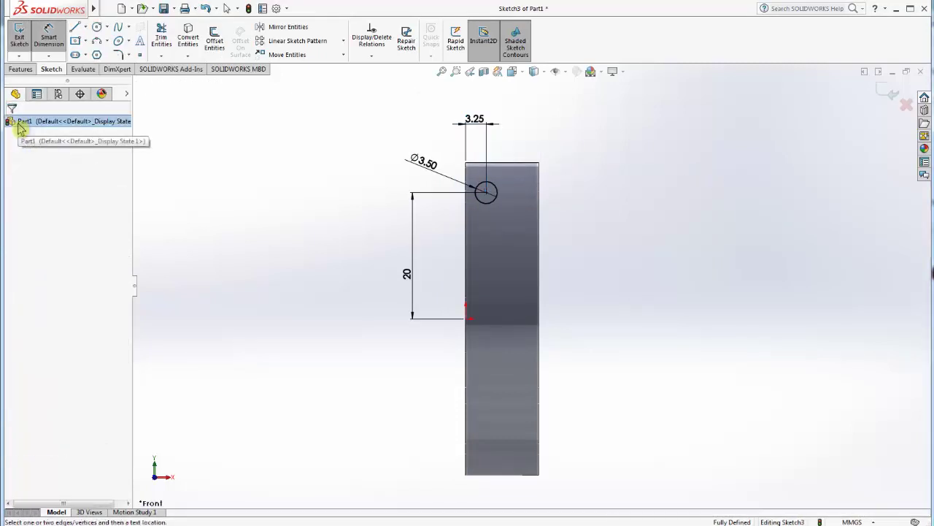
pyautogui.click(10, 122)
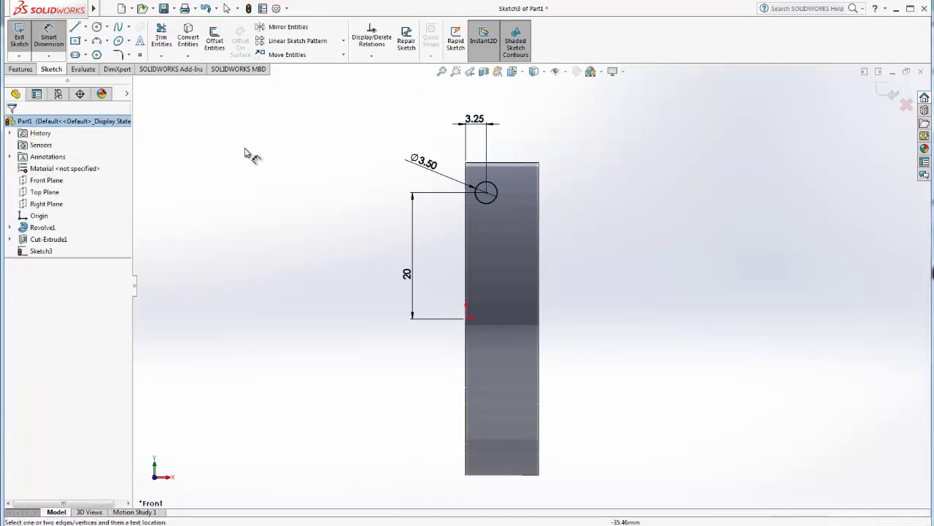
# Extrude-cut the Ø3.50 circle 50 mm Mid Plane, boring Cut-Extrude2 through both sides of the slot
pyautogui.hotkey('ctrl', '7')
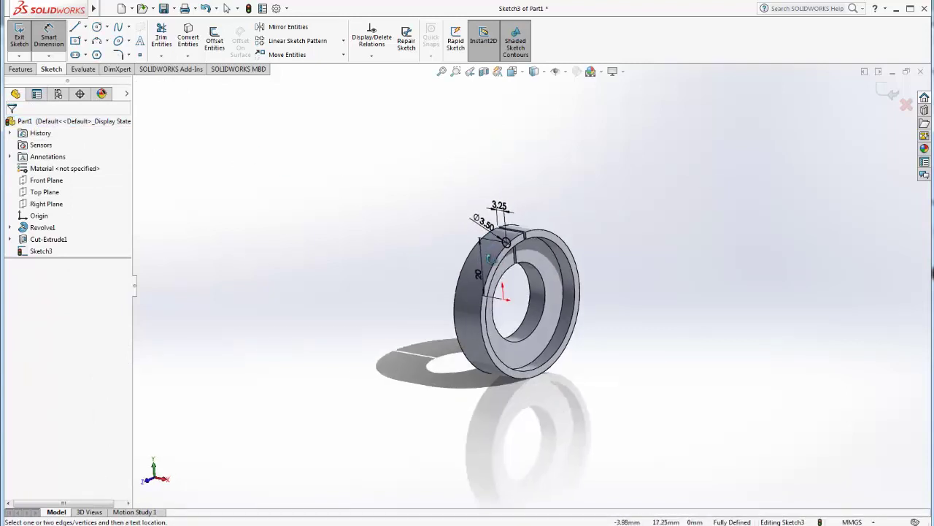
pyautogui.scroll(-2, 541, 255)
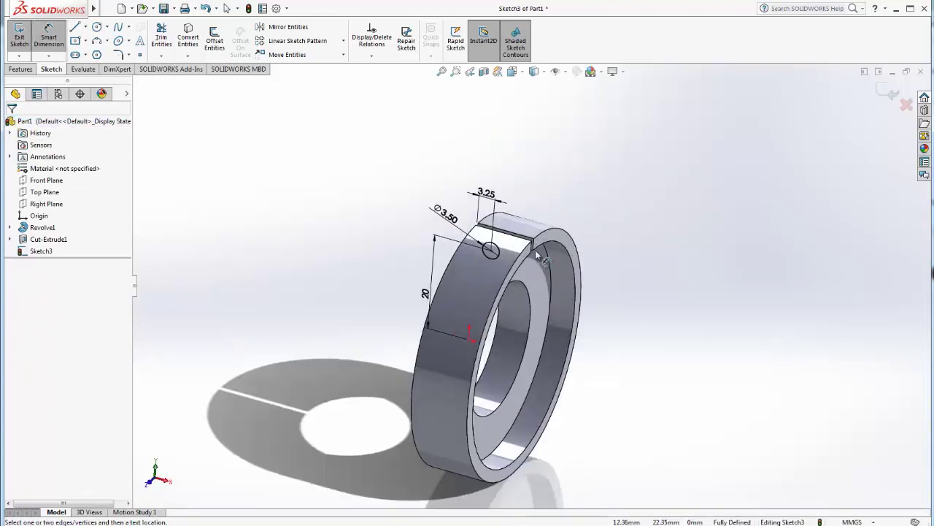
pyautogui.click(18, 69)
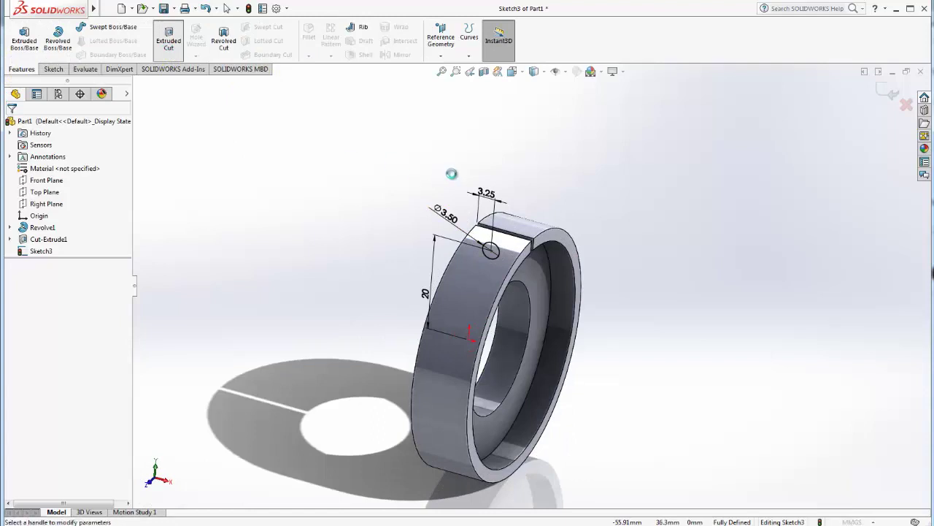
pyautogui.click(84, 190)
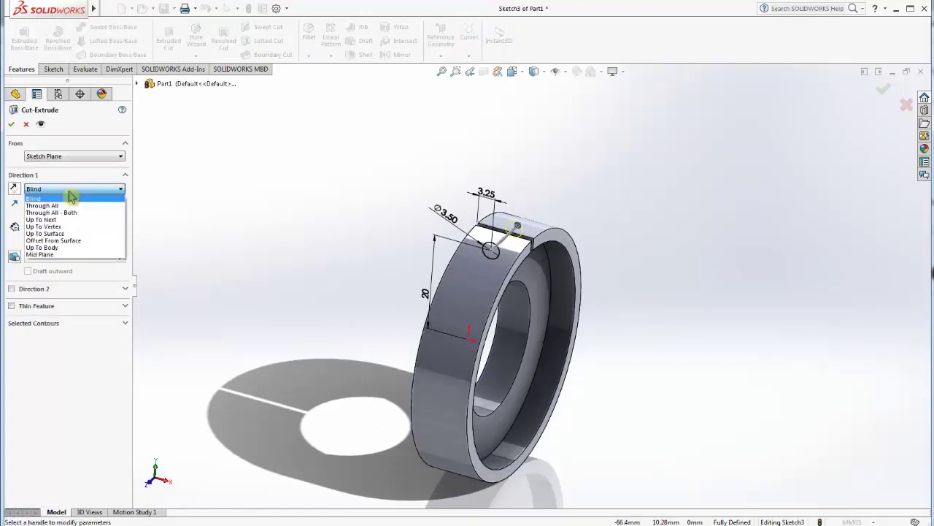
pyautogui.click(49, 255)
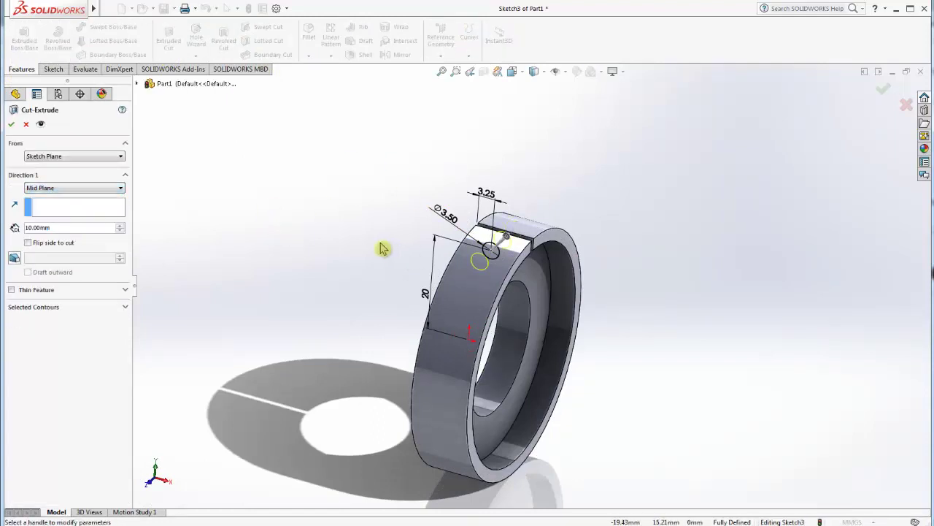
pyautogui.scroll(3, 411, 248)
pyautogui.moveTo(360, 253); pyautogui.dragTo(372, 273, button='middle')
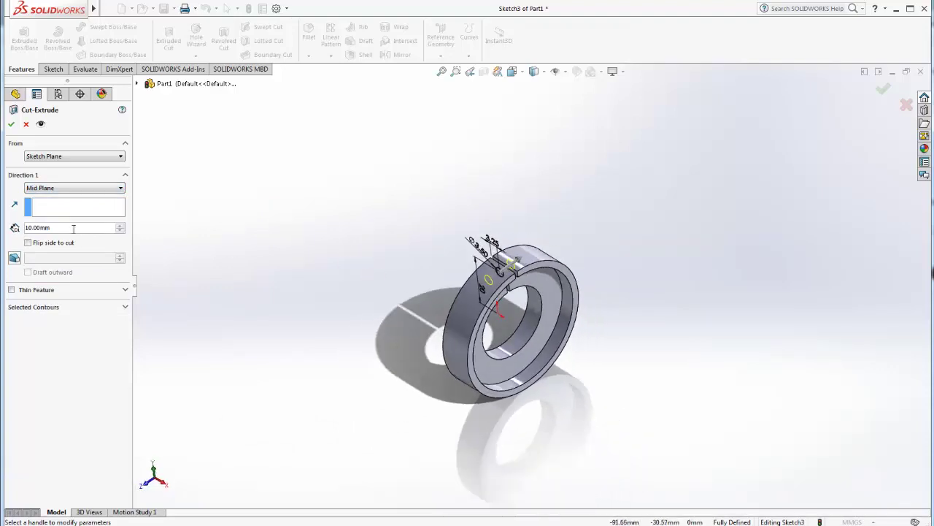
pyautogui.write('50')
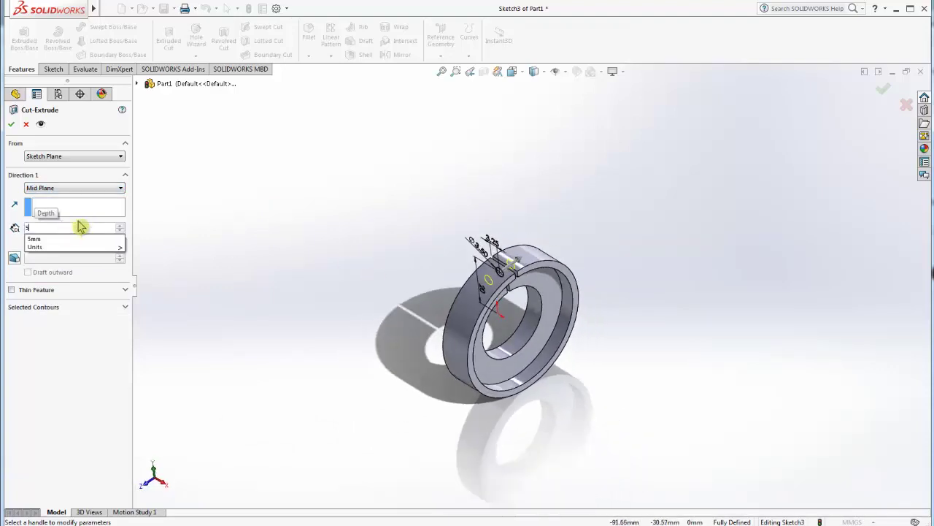
pyautogui.press('Return')
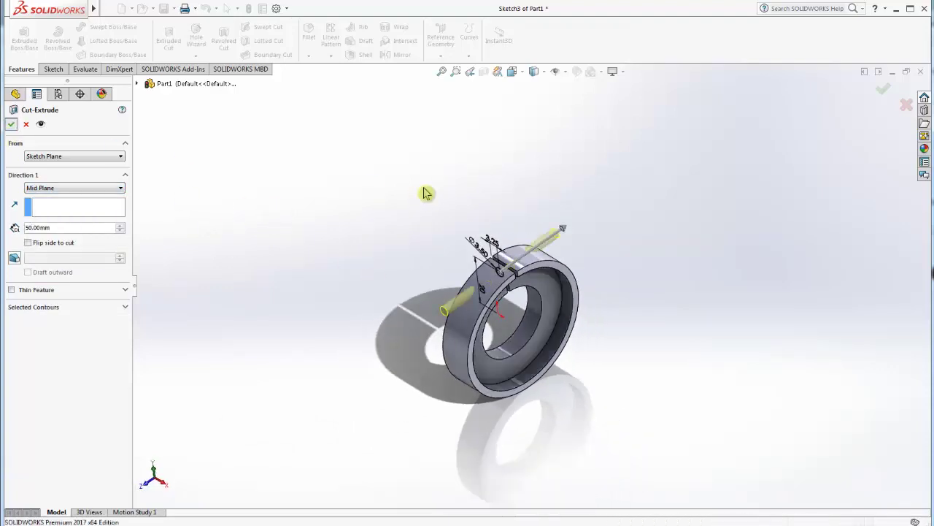
pyautogui.press('Return')
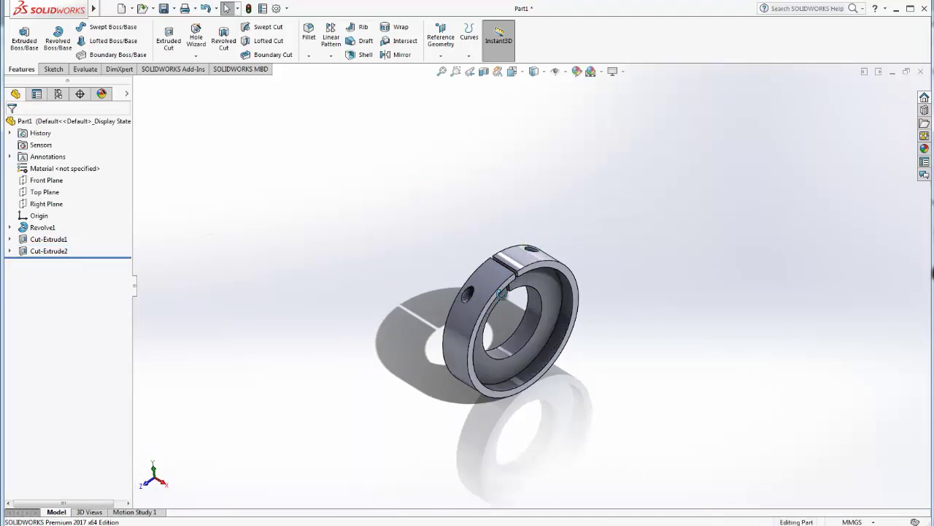
# Start a new sketch on the Front Plane, viewed face-on
pyautogui.moveTo(501, 292)
pyautogui.mouseDown(button='middle')
pyautogui.moveTo(538, 258)
pyautogui.moveTo(630, 319)
pyautogui.moveTo(536, 272)
pyautogui.moveTo(562, 354)
pyautogui.moveTo(533, 373)
pyautogui.moveTo(540, 336)
pyautogui.moveTo(524, 305)
pyautogui.mouseUp(button='middle')
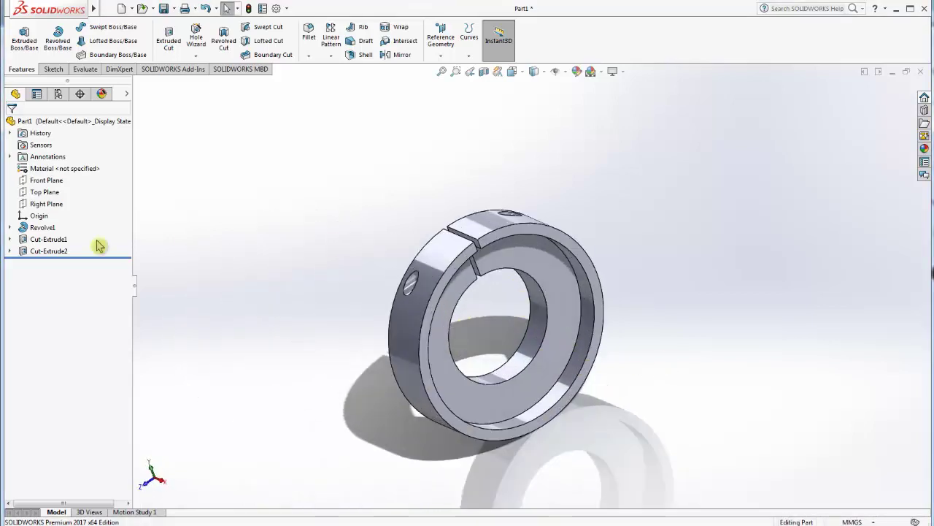
pyautogui.click(48, 181)
pyautogui.click(110, 166)
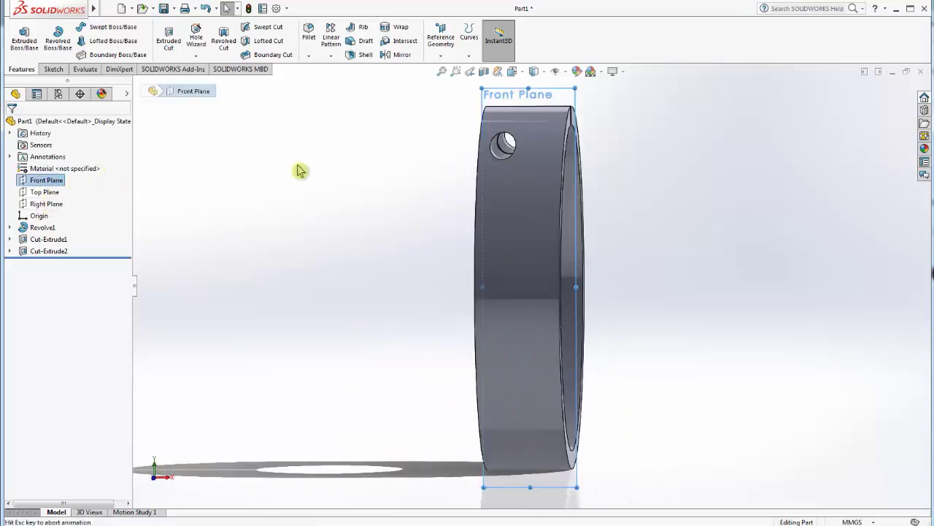
pyautogui.rightClick(52, 183)
pyautogui.click(57, 167)
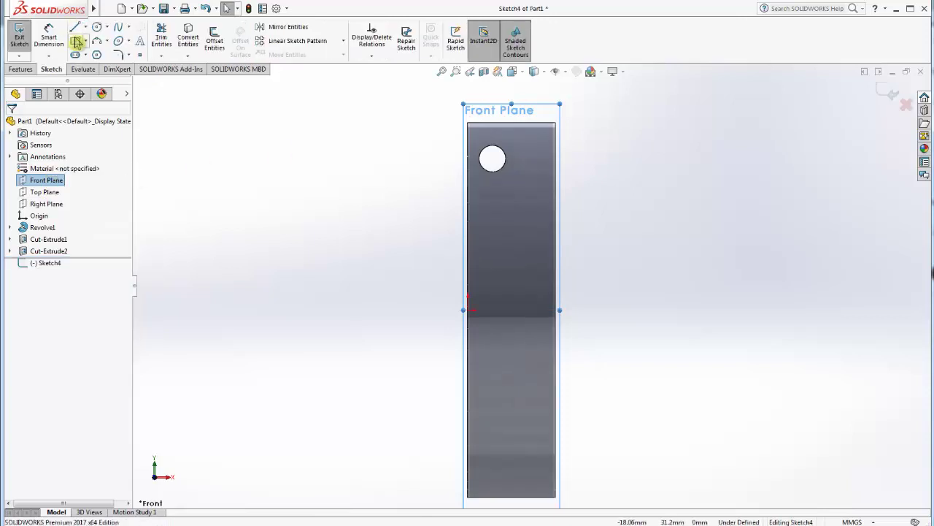
# Draw a circle over the existing hole near the ring's top and dimension it to Ø6 mm
pyautogui.click(98, 27)
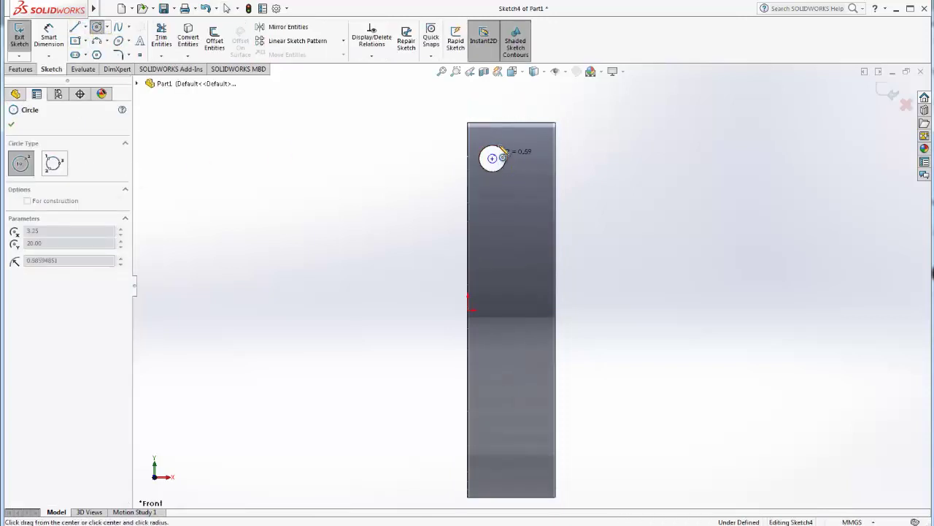
pyautogui.click(505, 143)
pyautogui.click(59, 42)
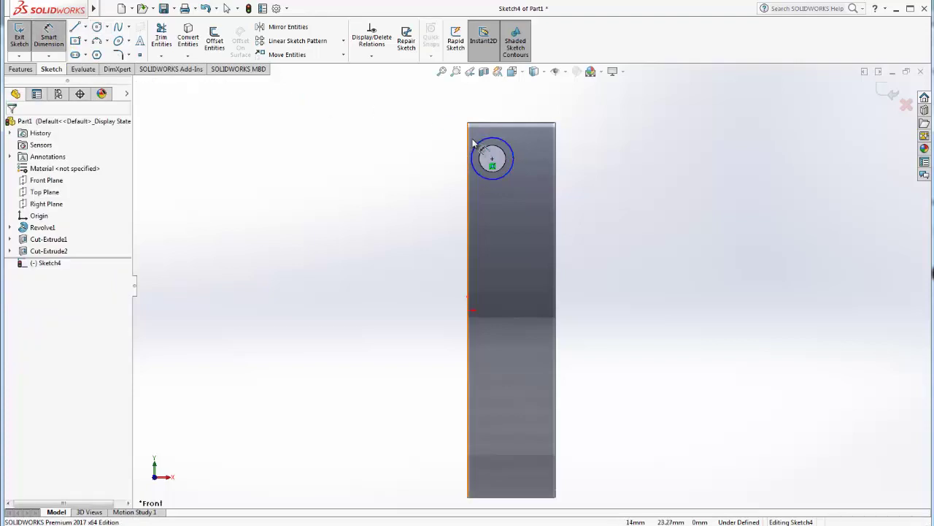
pyautogui.click(477, 148)
pyautogui.click(411, 161)
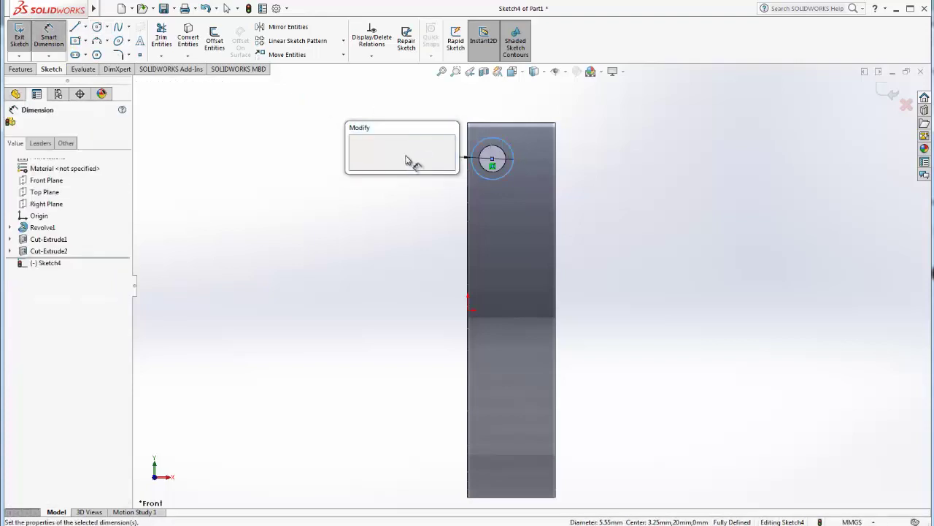
pyautogui.write('6')
pyautogui.click(356, 148)
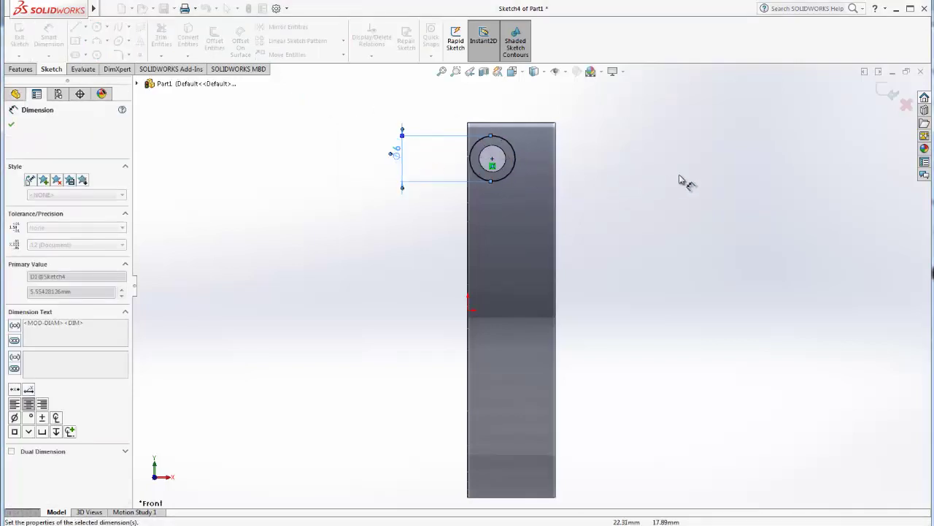
pyautogui.press('Escape')
pyautogui.hotkey('ctrl', '7')
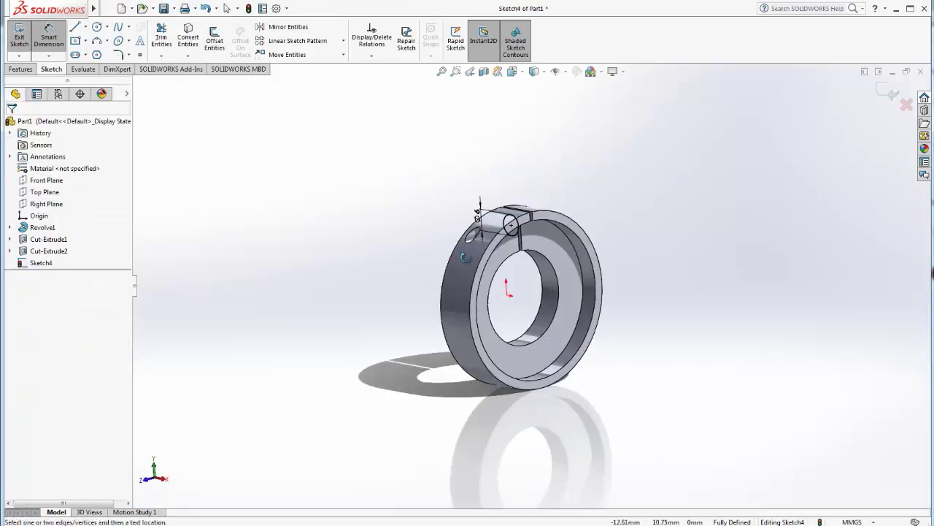
pyautogui.moveTo(532, 256)
pyautogui.mouseDown(button='middle')
pyautogui.moveTo(478, 282)
pyautogui.moveTo(820, 436)
pyautogui.mouseUp(button='middle')
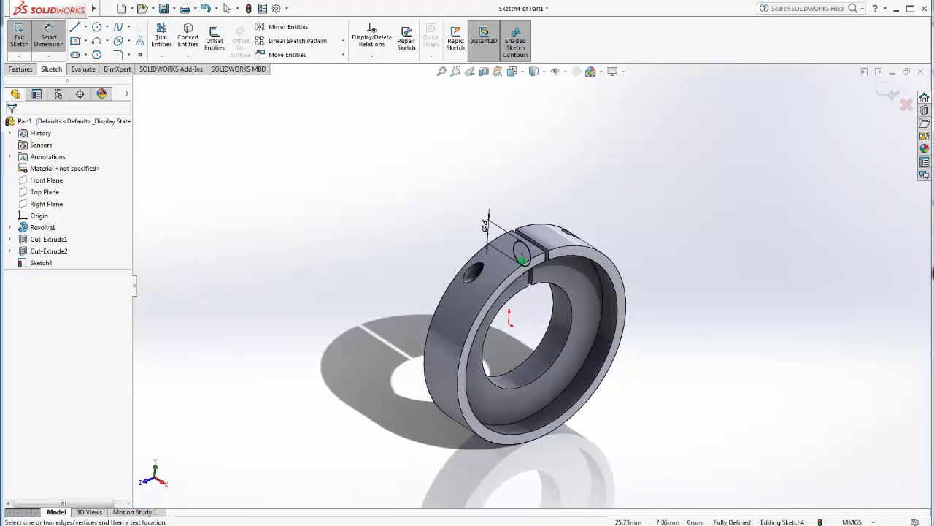
pyautogui.moveTo(605, 259); pyautogui.dragTo(162, 115, button='middle')
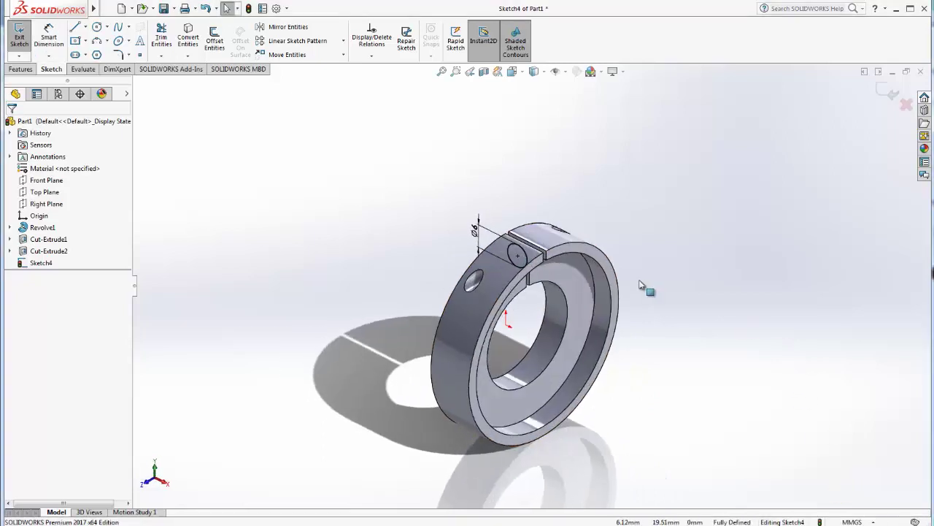
pyautogui.click(20, 68)
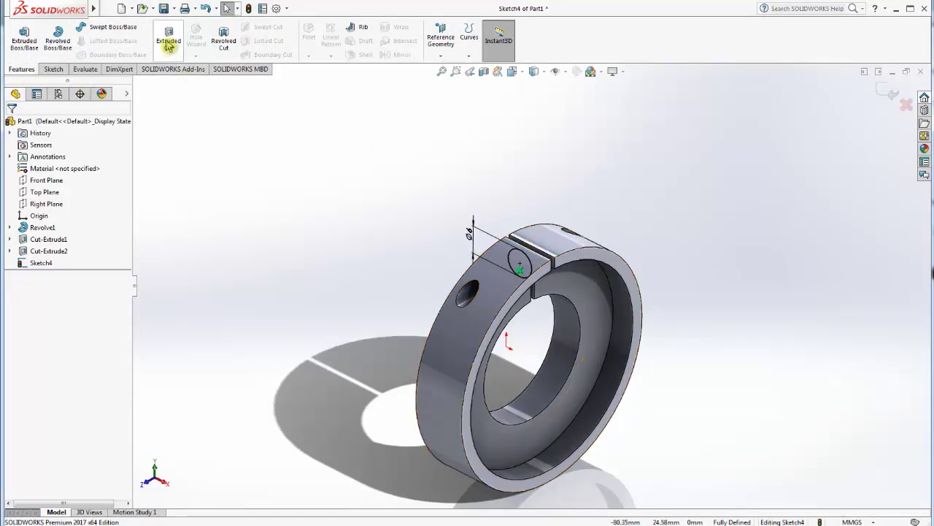
# Extrude-cut the Ø6 circle, reversed, starting from a 6 mm offset, 50 mm Blind
pyautogui.click(165, 38)
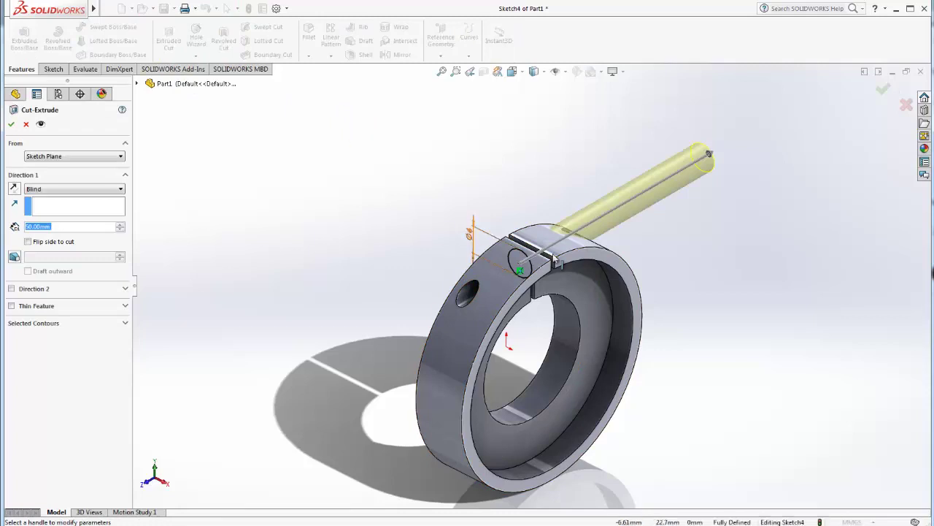
pyautogui.click(15, 189)
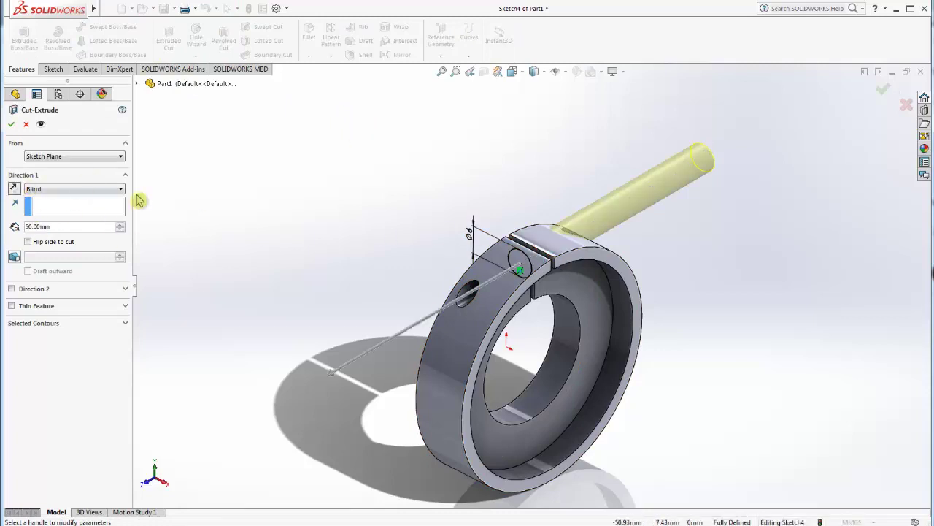
pyautogui.click(53, 160)
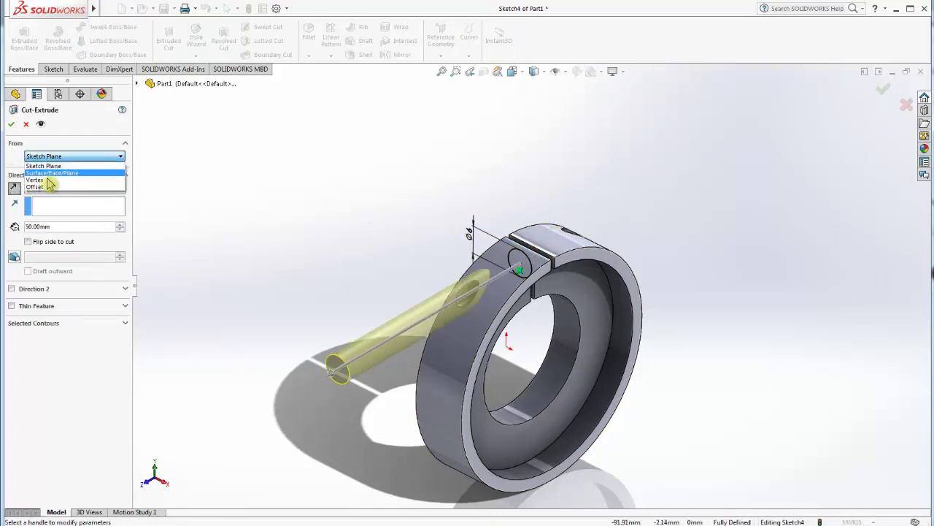
pyautogui.click(38, 188)
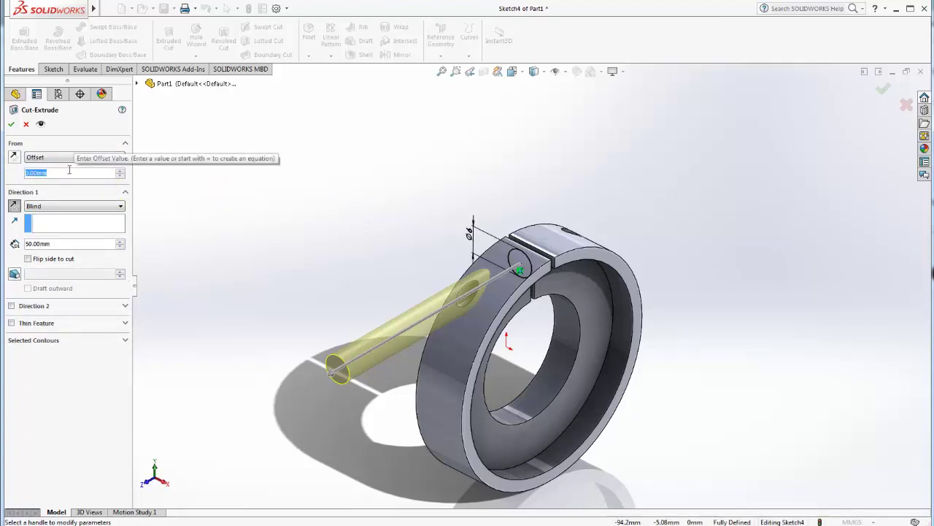
pyautogui.write('6')
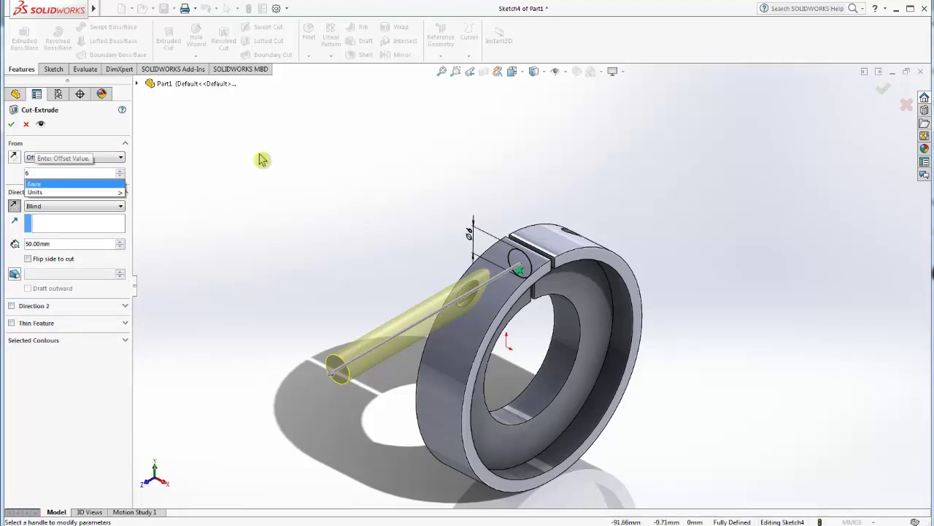
pyautogui.press('Return')
pyautogui.moveTo(420, 248)
pyautogui.mouseDown(button='middle')
pyautogui.moveTo(377, 246)
pyautogui.moveTo(387, 257)
pyautogui.mouseUp(button='middle')
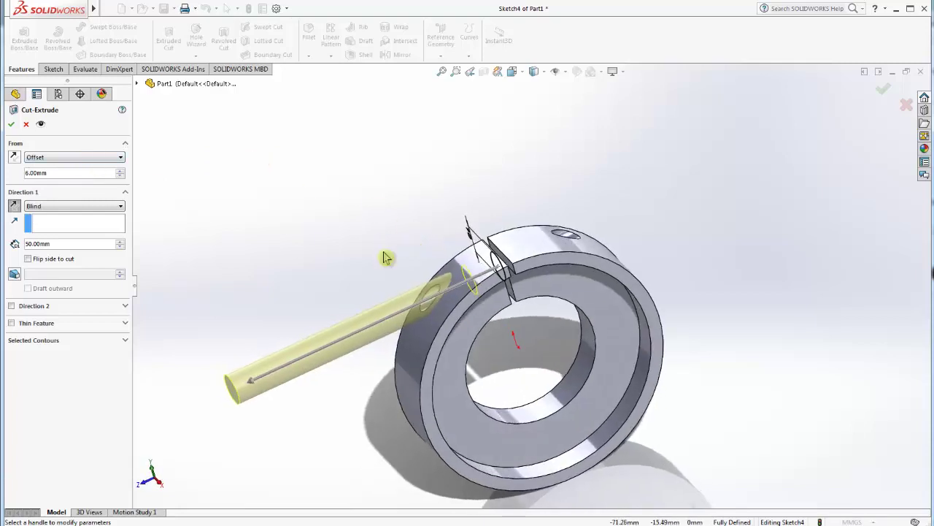
pyautogui.click(12, 125)
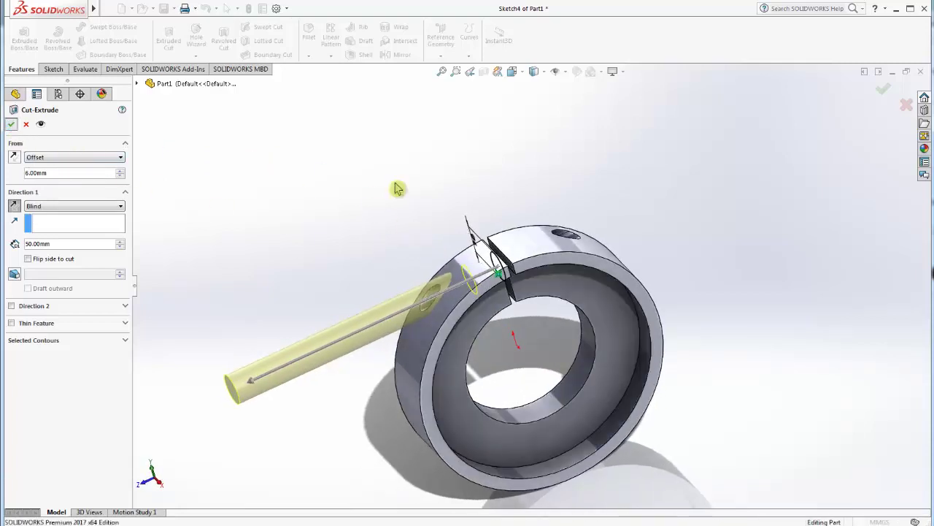
# Choose Chamfer from the Fillet dropdown
pyautogui.moveTo(416, 190)
pyautogui.mouseDown(button='middle')
pyautogui.moveTo(556, 212)
pyautogui.moveTo(557, 194)
pyautogui.moveTo(536, 202)
pyautogui.moveTo(442, 292)
pyautogui.moveTo(411, 334)
pyautogui.moveTo(553, 316)
pyautogui.moveTo(604, 259)
pyautogui.moveTo(684, 395)
pyautogui.mouseUp(button='middle')
pyautogui.scroll(-3, 684, 395)
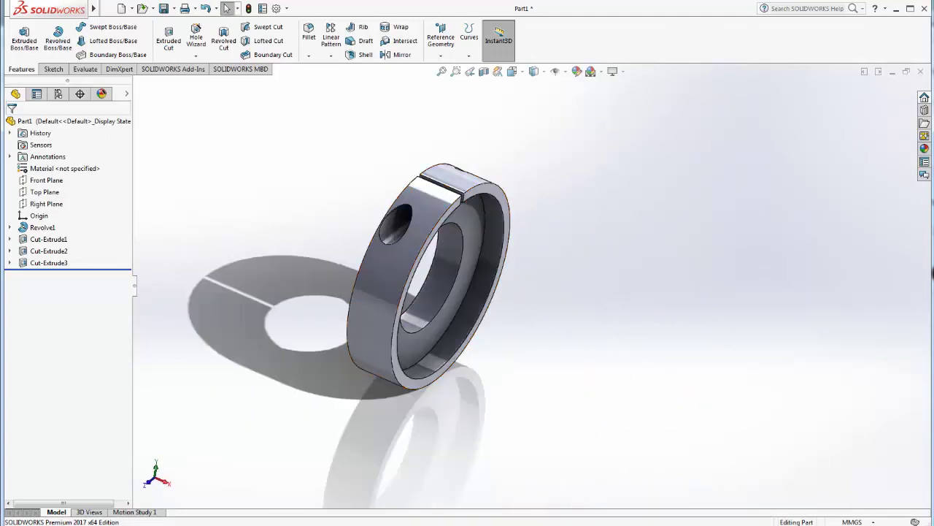
pyautogui.moveTo(530, 266); pyautogui.dragTo(504, 267, button='middle')
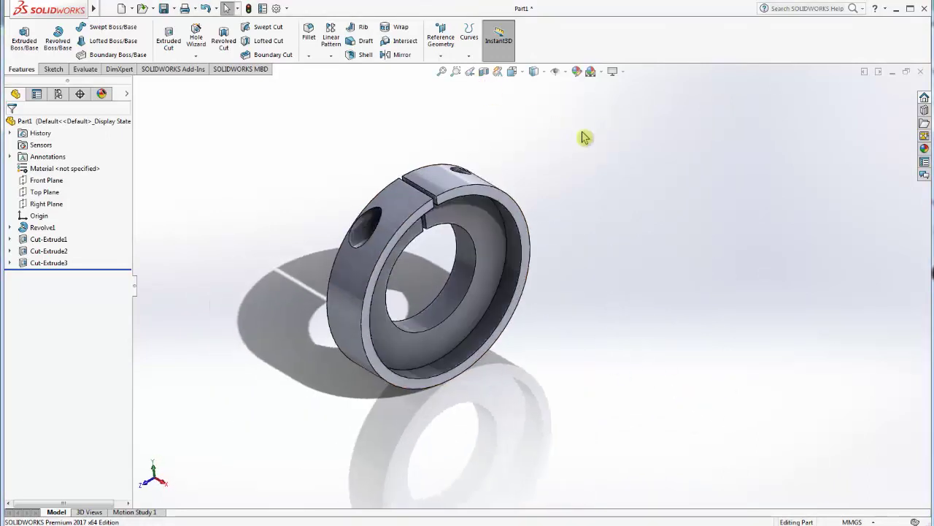
pyautogui.click(308, 56)
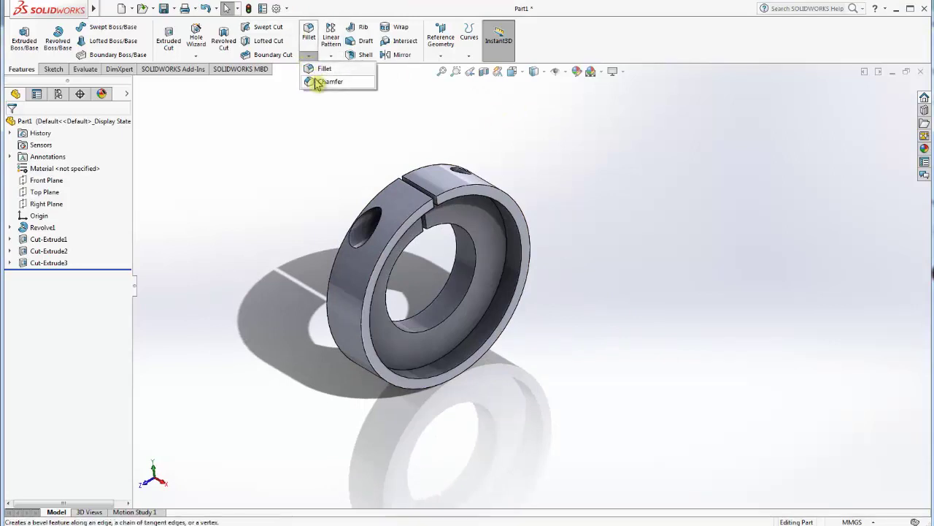
pyautogui.click(328, 81)
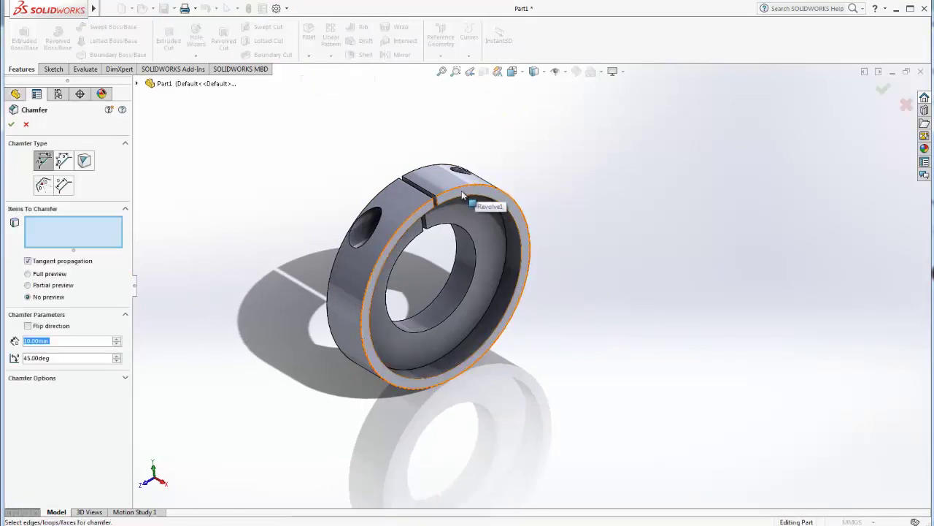
# Select the ring's front face and several rim edges for the chamfer
pyautogui.click(462, 192)
pyautogui.moveTo(499, 219); pyautogui.dragTo(454, 234, button='middle')
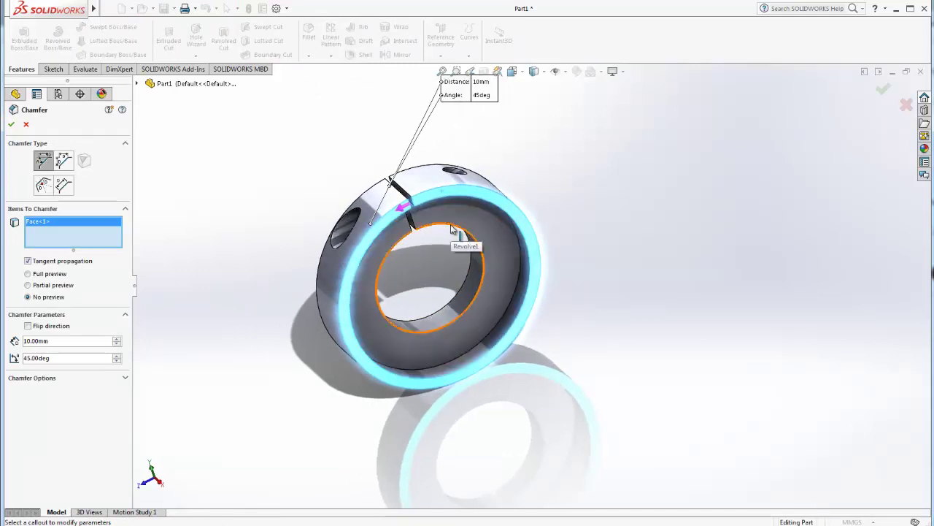
pyautogui.click(503, 237)
pyautogui.moveTo(446, 246); pyautogui.dragTo(493, 250, button='middle')
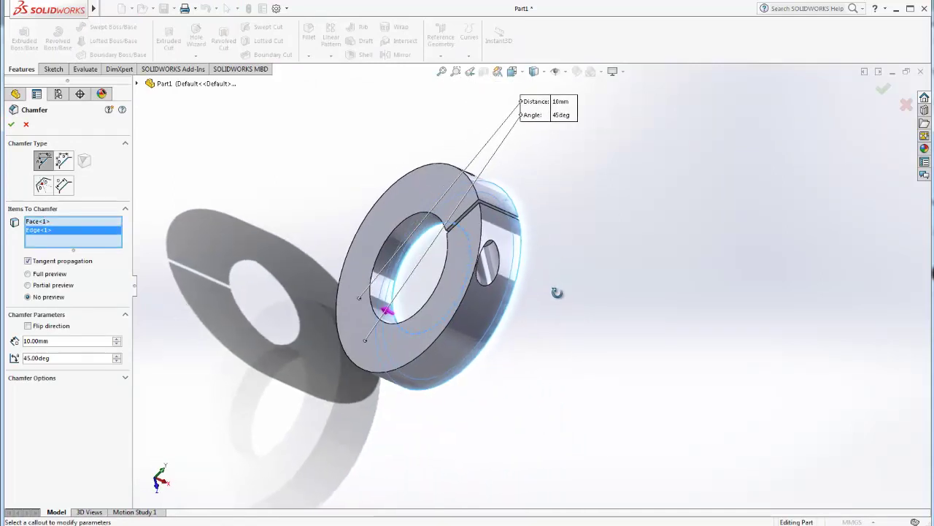
pyautogui.click(482, 217)
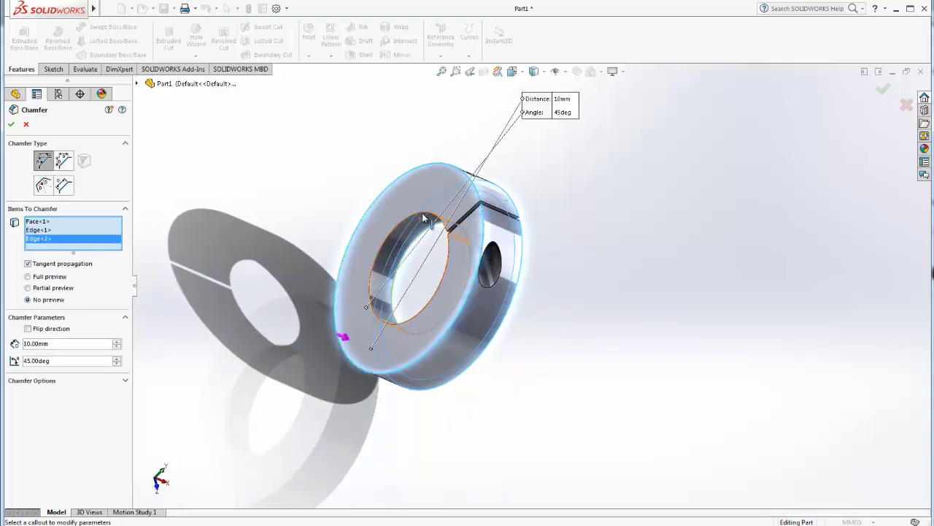
pyautogui.click(422, 217)
pyautogui.moveTo(421, 217)
pyautogui.mouseDown(button='middle')
pyautogui.moveTo(344, 197)
pyautogui.moveTo(421, 208)
pyautogui.mouseUp(button='middle')
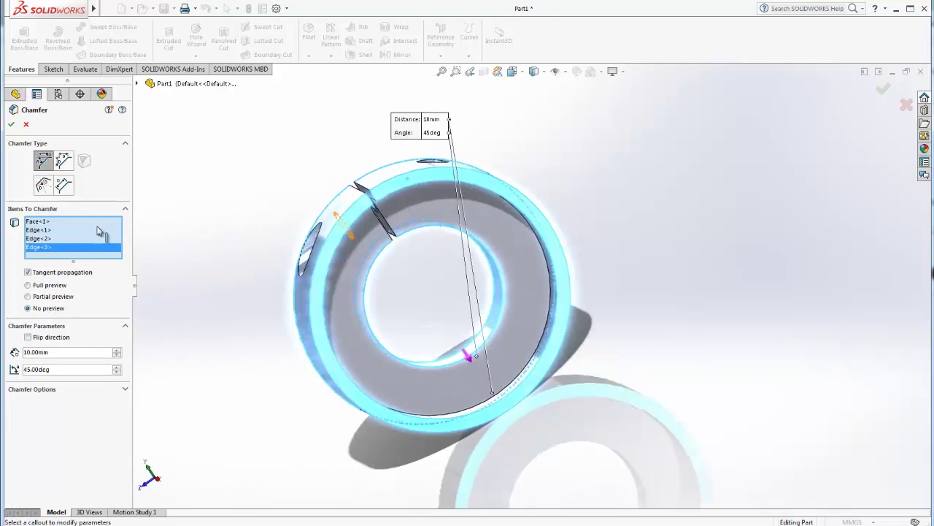
# Drop Face<1>, add the remaining rim edges, and apply a 0.5 mm, 45° chamfer
pyautogui.click(44, 230)
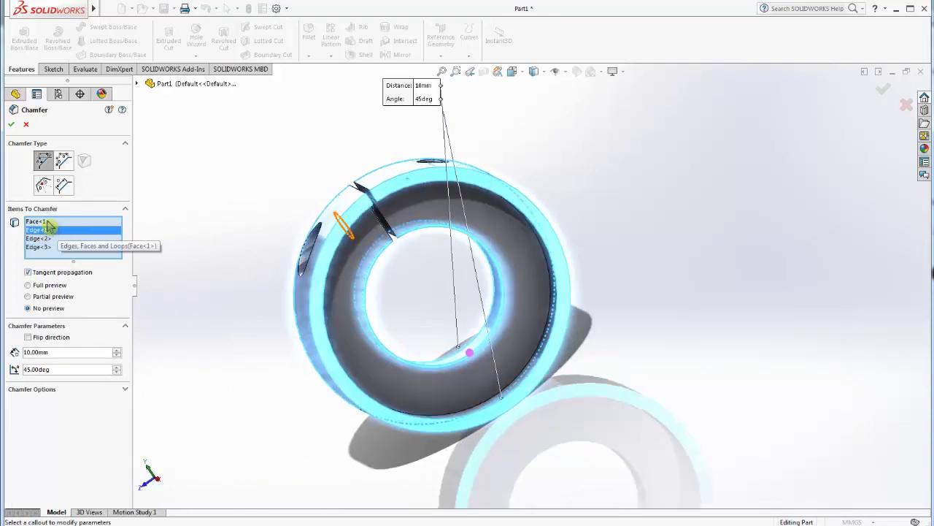
pyautogui.click(44, 221)
pyautogui.rightClick(44, 221)
pyautogui.click(79, 248)
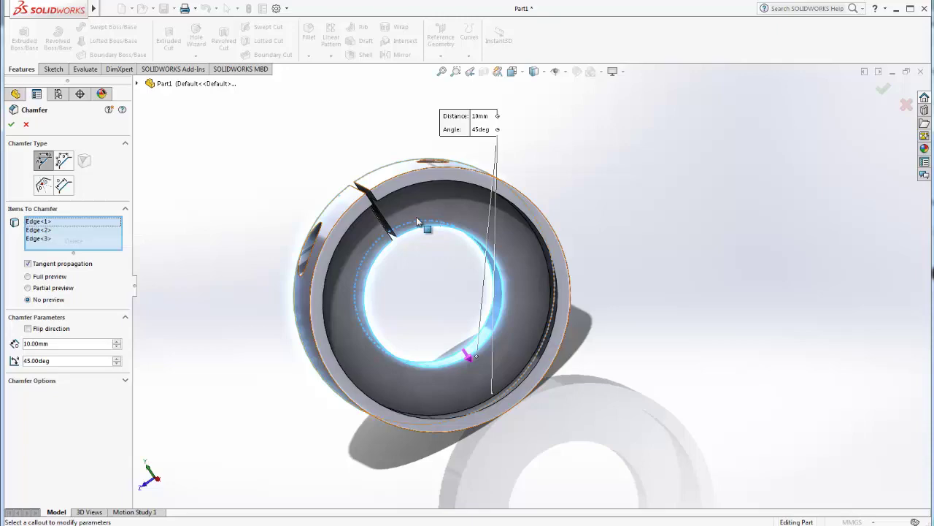
pyautogui.click(360, 208)
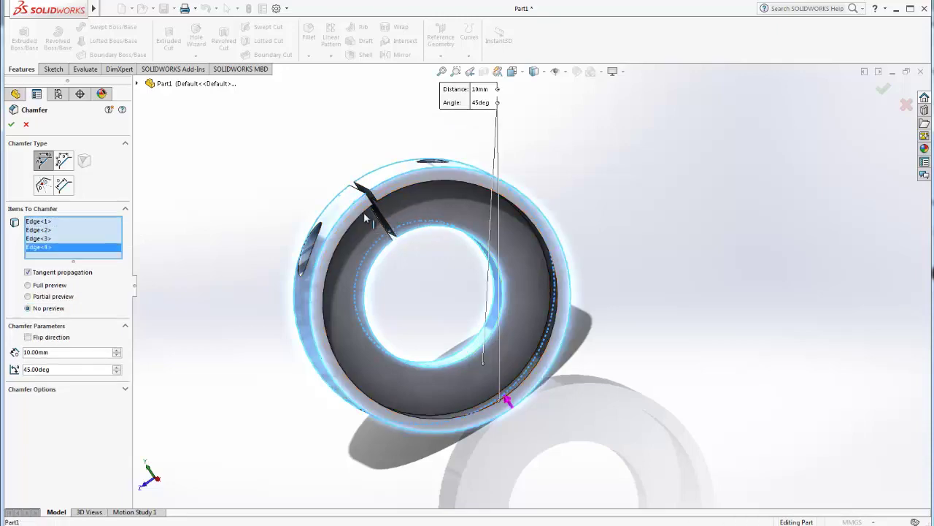
pyautogui.click(363, 212)
pyautogui.moveTo(430, 277)
pyautogui.mouseDown(button='middle')
pyautogui.moveTo(535, 290)
pyautogui.moveTo(265, 308)
pyautogui.mouseUp(button='middle')
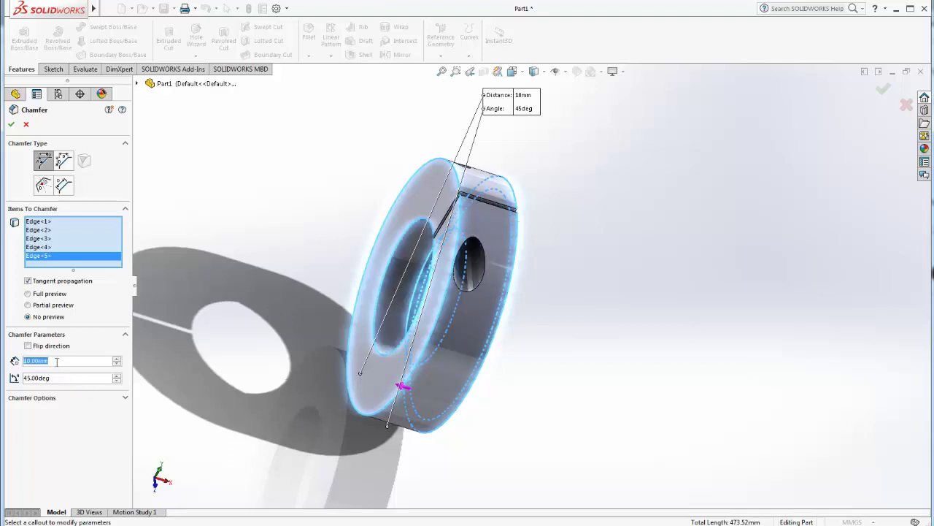
pyautogui.write('0.5')
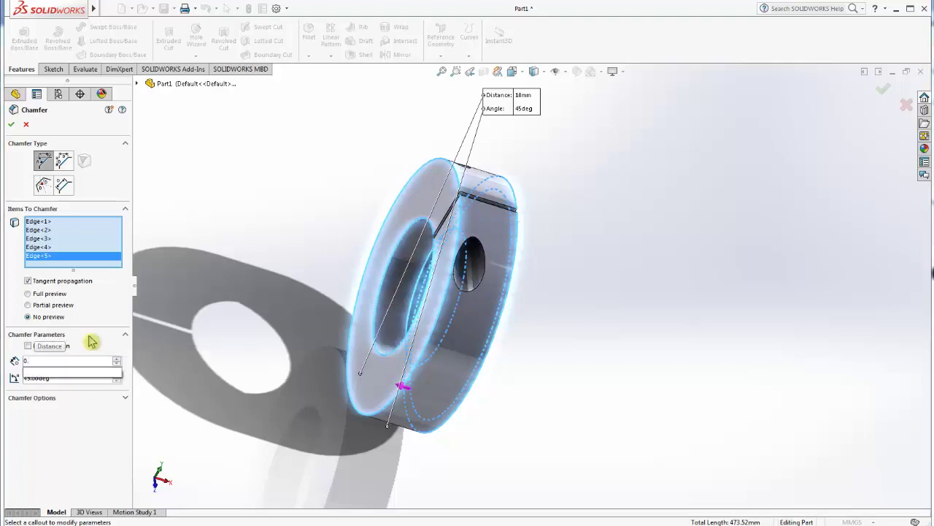
pyautogui.click(12, 126)
pyautogui.moveTo(487, 285)
pyautogui.mouseDown(button='middle')
pyautogui.moveTo(586, 250)
pyautogui.moveTo(543, 267)
pyautogui.moveTo(373, 178)
pyautogui.moveTo(452, 298)
pyautogui.mouseUp(button='middle')
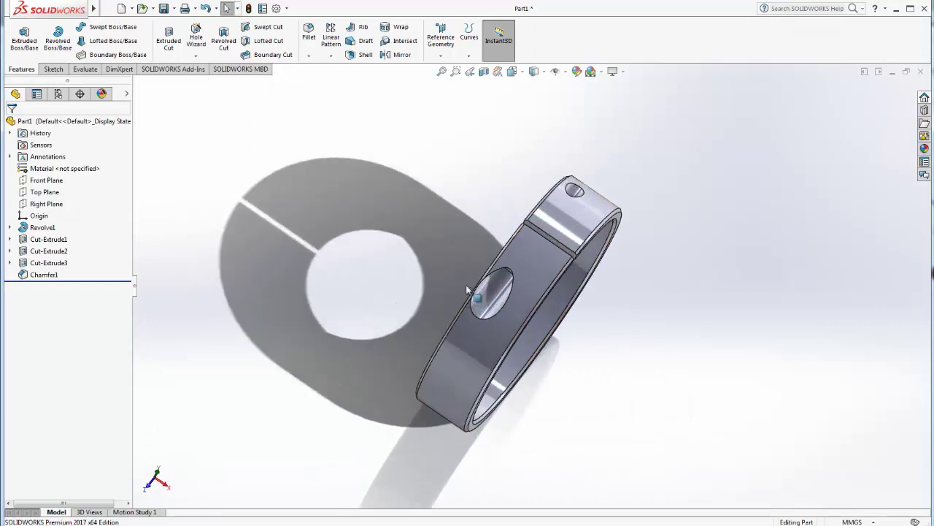
pyautogui.scroll(-3, 529, 309)
pyautogui.moveTo(540, 308); pyautogui.dragTo(599, 285, button='middle')
pyautogui.moveTo(746, 342)
pyautogui.mouseDown(button='middle')
pyautogui.moveTo(679, 307)
pyautogui.moveTo(762, 271)
pyautogui.moveTo(659, 273)
pyautogui.moveTo(611, 229)
pyautogui.mouseUp(button='middle')
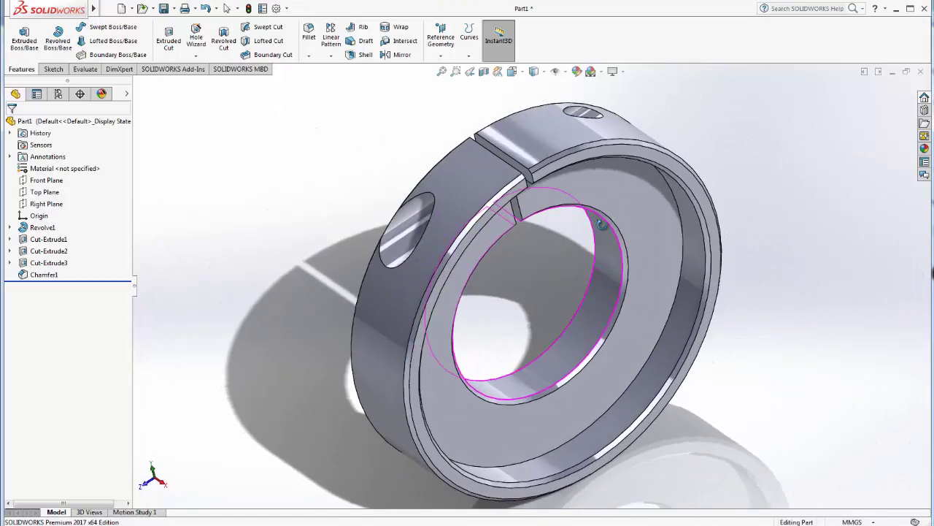
pyautogui.scroll(5, 611, 230)
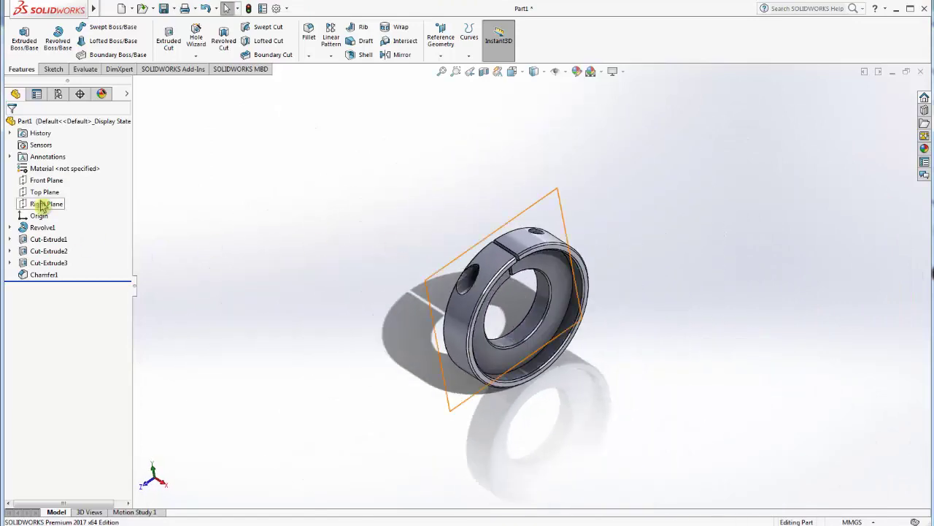
pyautogui.click(45, 181)
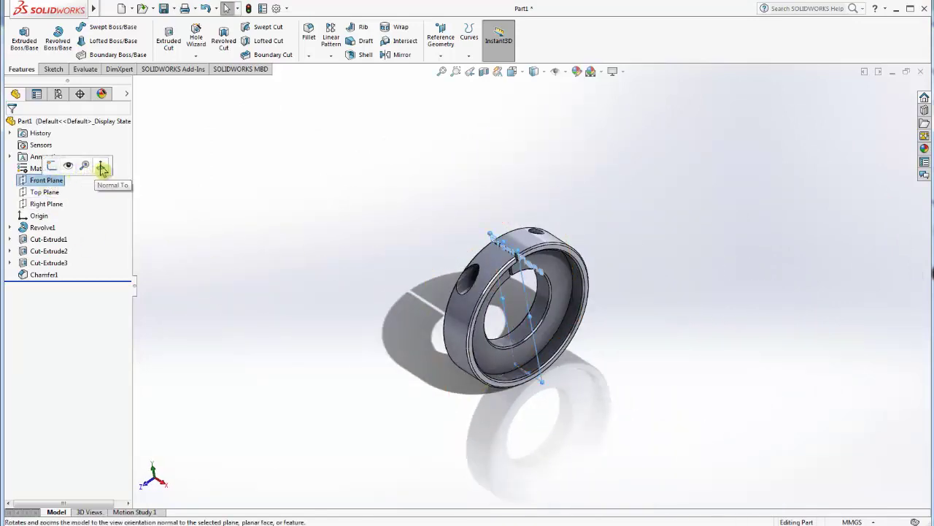
# Start a Front Plane sketch and draw a circle centred on the existing cross hole
pyautogui.click(99, 166)
pyautogui.rightClick(62, 181)
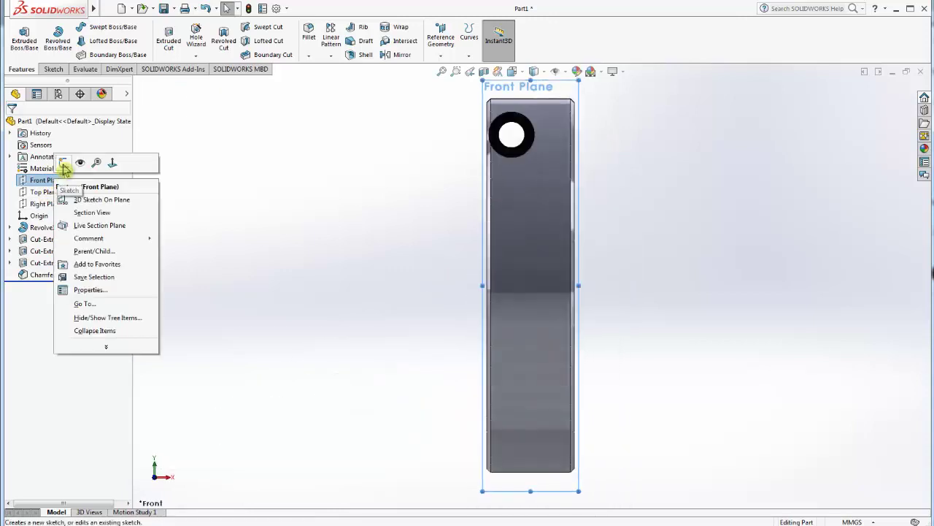
pyautogui.click(67, 165)
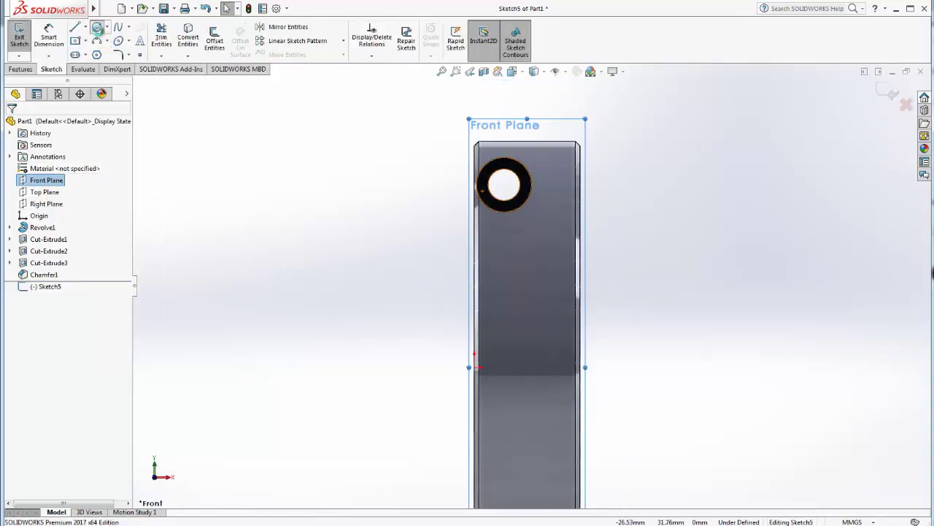
pyautogui.click(97, 27)
pyautogui.click(505, 185)
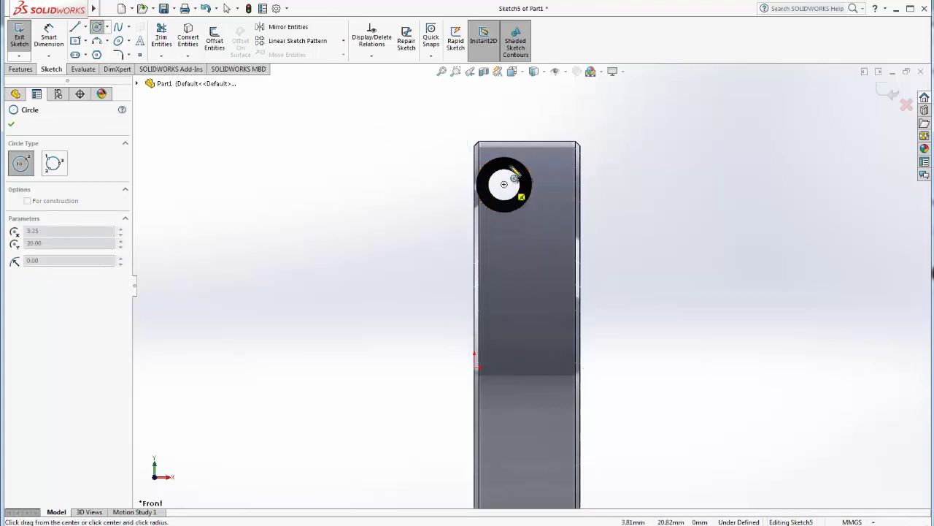
pyautogui.click(530, 156)
# Dimension the circle's diameter to 4.10
pyautogui.click(49, 40)
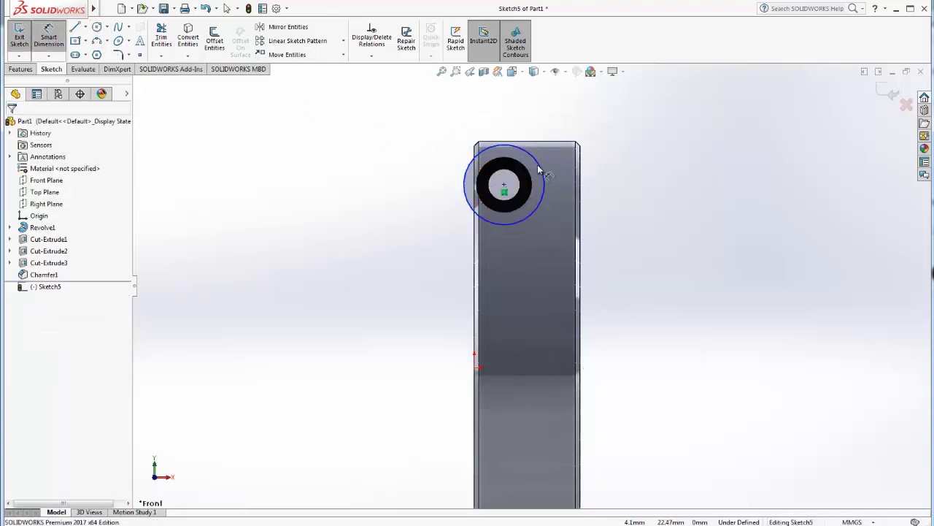
pyautogui.click(437, 184)
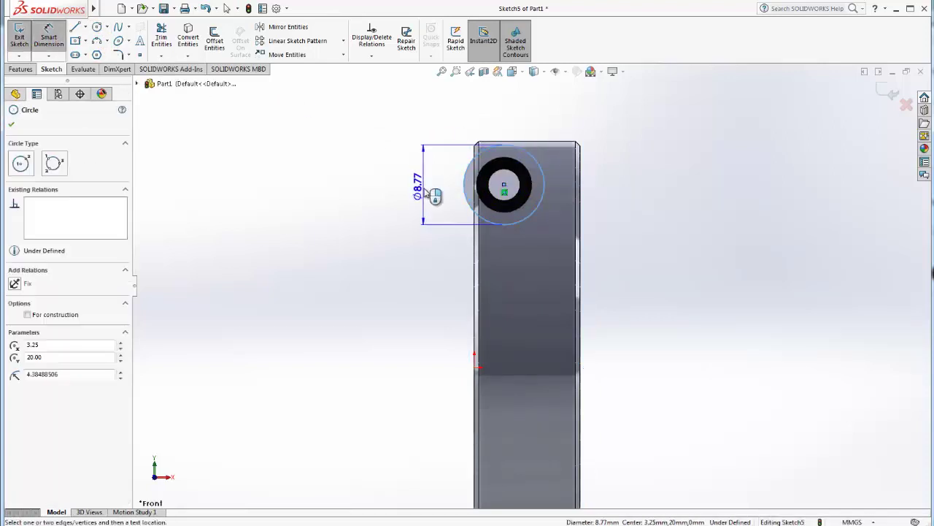
pyautogui.click(431, 196)
pyautogui.write('4')
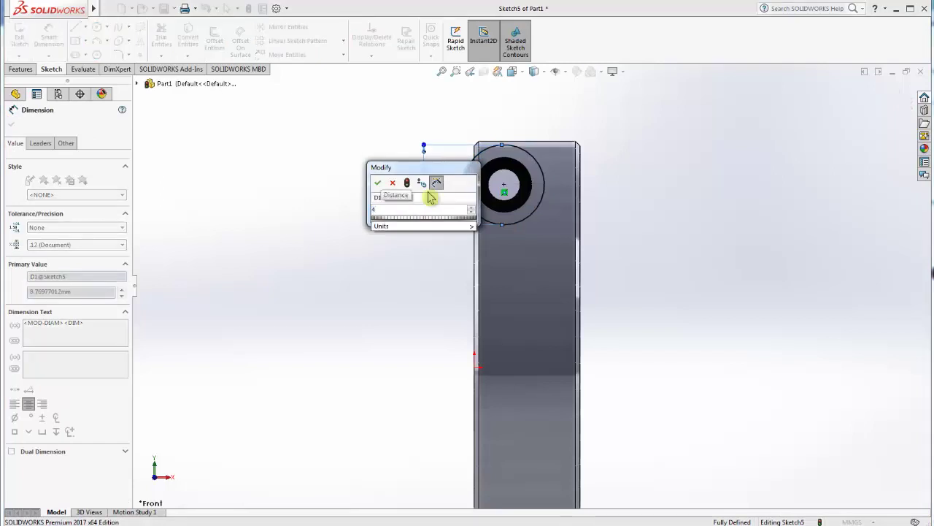
pyautogui.write('.1')
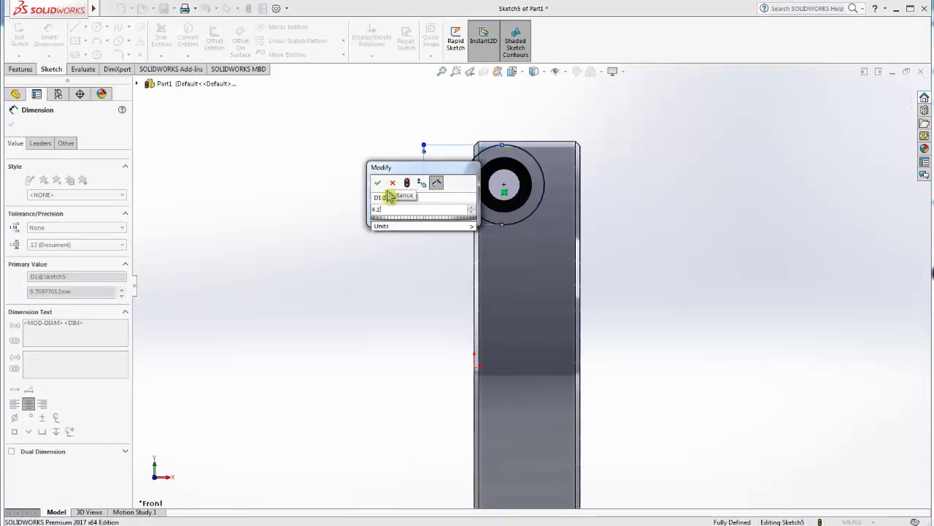
pyautogui.click(378, 184)
pyautogui.click(661, 213)
pyautogui.scroll(2, 582, 209)
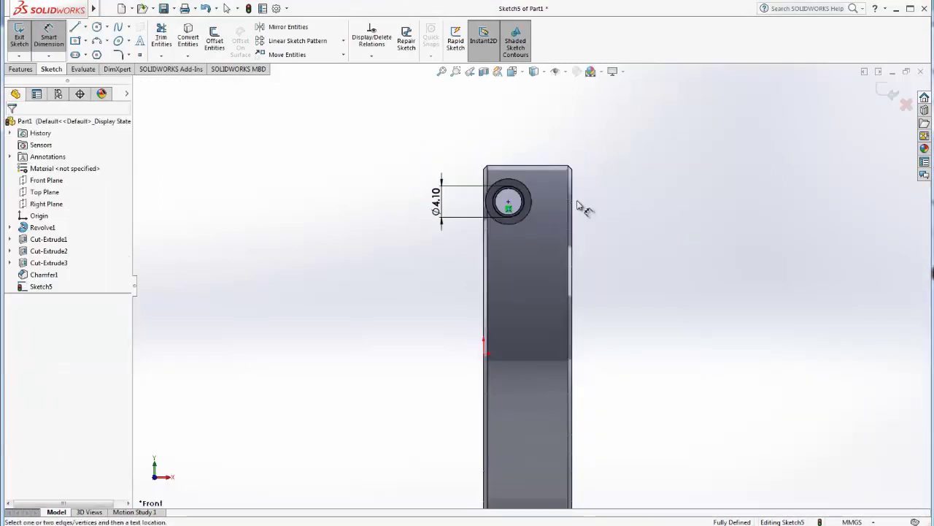
pyautogui.scroll(3, 509, 234)
pyautogui.moveTo(509, 233); pyautogui.dragTo(40, 83, button='middle')
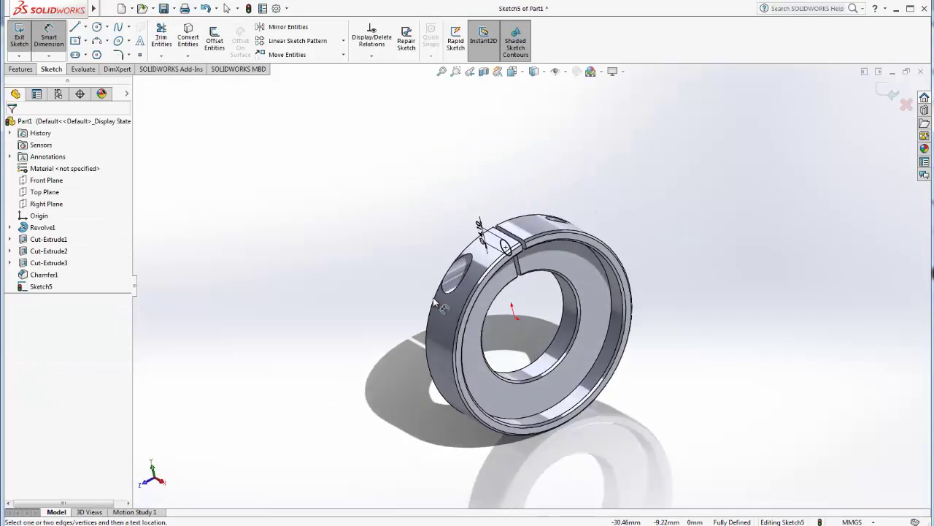
pyautogui.click(21, 69)
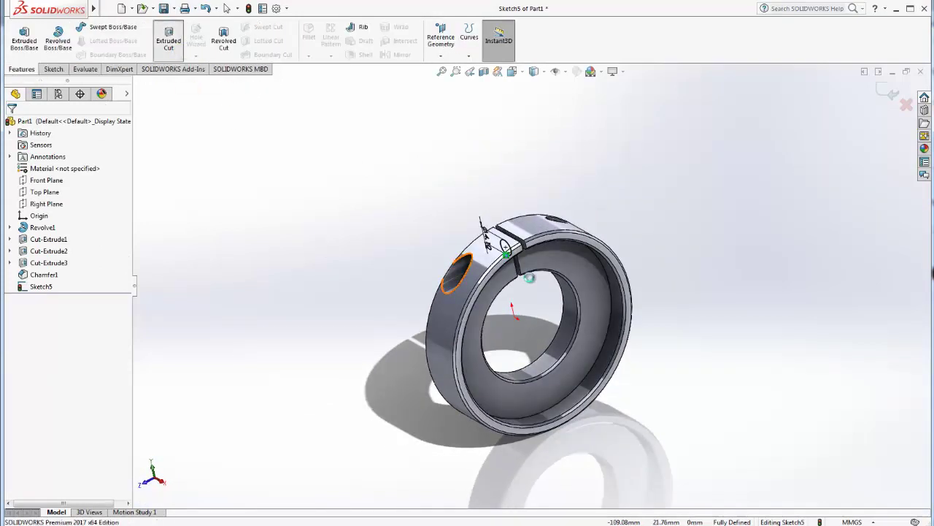
# Extrude-cut the Ø4.10 circle 50 mm Blind in the reversed direction, creating Cut-Extrude4
pyautogui.click(169, 37)
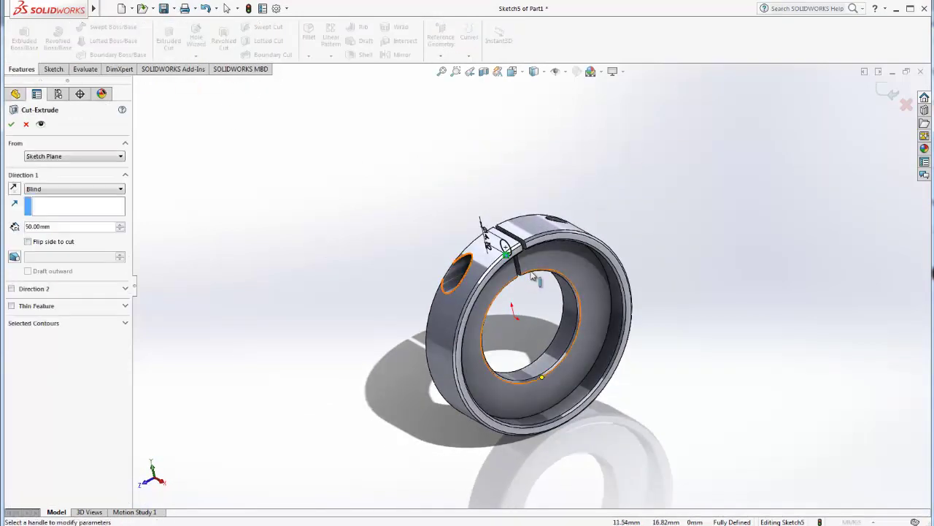
pyautogui.click(14, 189)
pyautogui.moveTo(404, 263); pyautogui.dragTo(402, 277, button='middle')
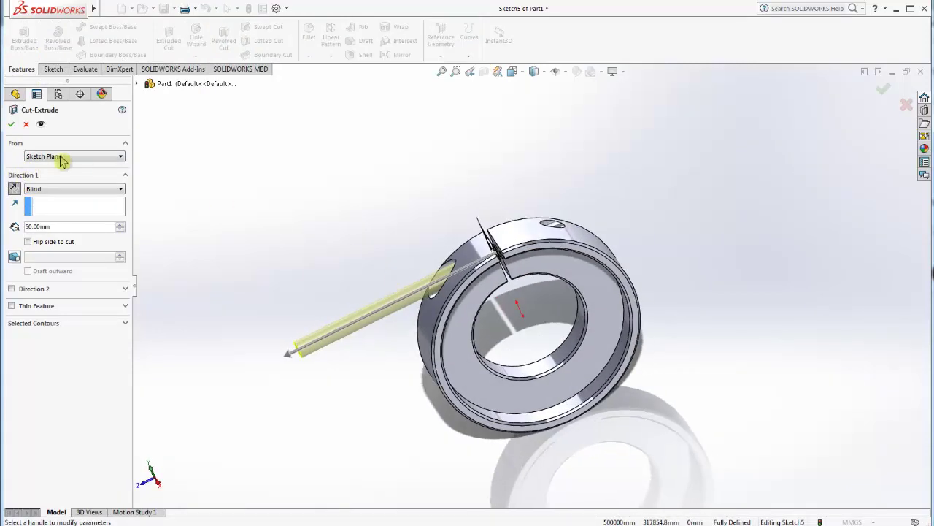
pyautogui.click(11, 124)
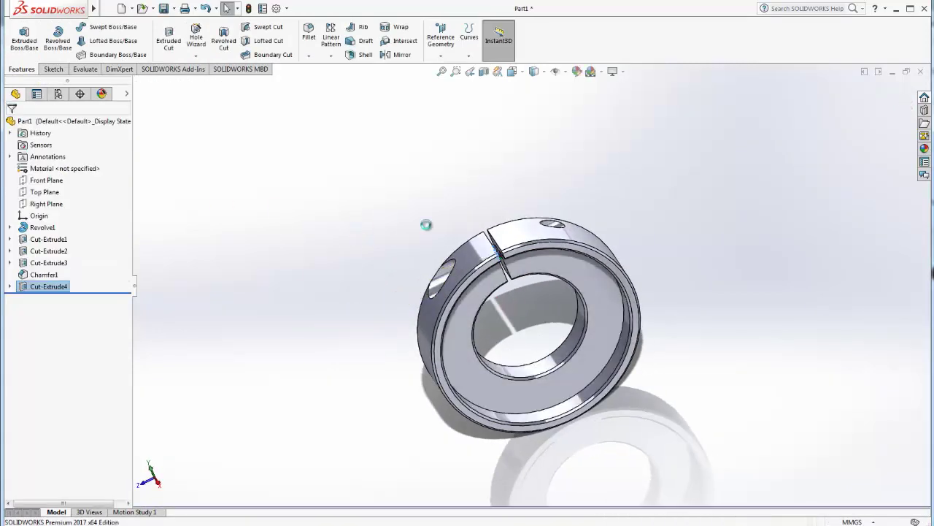
pyautogui.moveTo(479, 246)
pyautogui.mouseDown(button='middle')
pyautogui.moveTo(588, 244)
pyautogui.moveTo(515, 184)
pyautogui.moveTo(560, 298)
pyautogui.moveTo(605, 307)
pyautogui.mouseUp(button='middle')
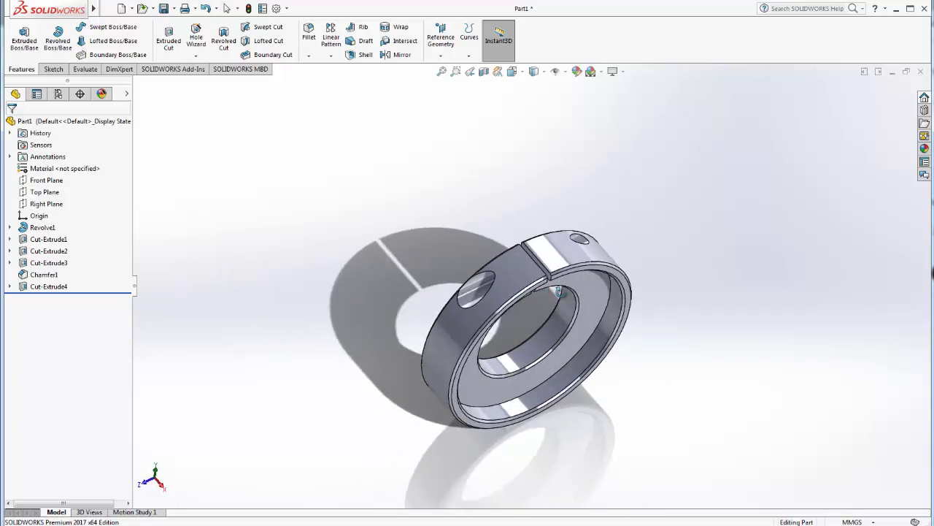
# Apply the polished steel Metal appearance to the ring
pyautogui.click(924, 148)
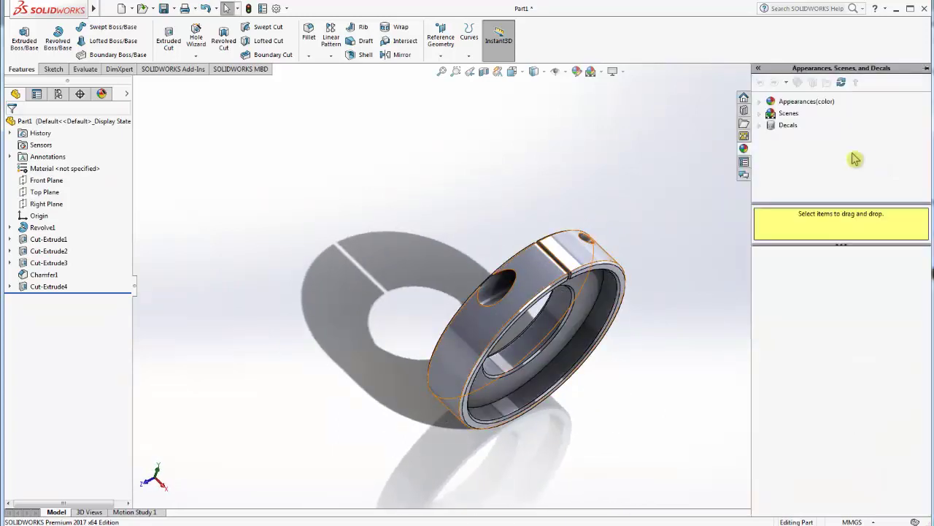
pyautogui.click(764, 105)
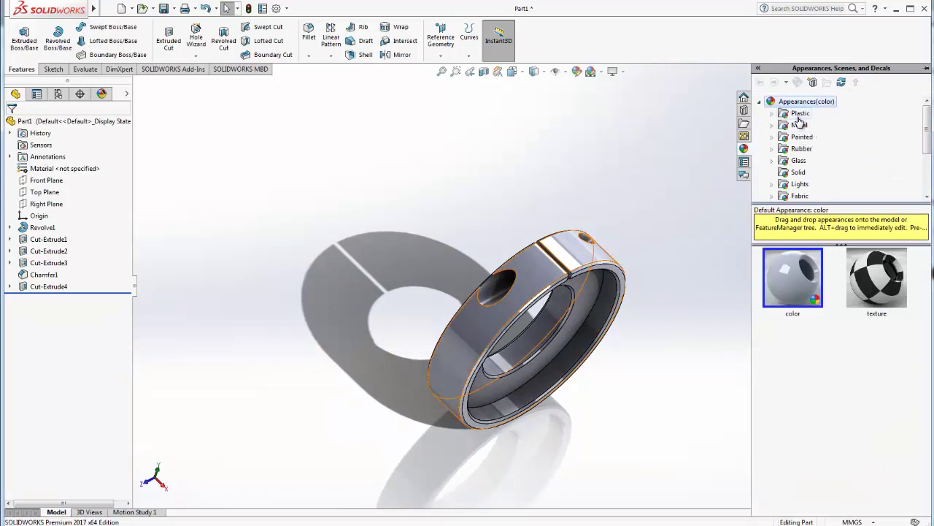
pyautogui.click(799, 125)
pyautogui.click(786, 269)
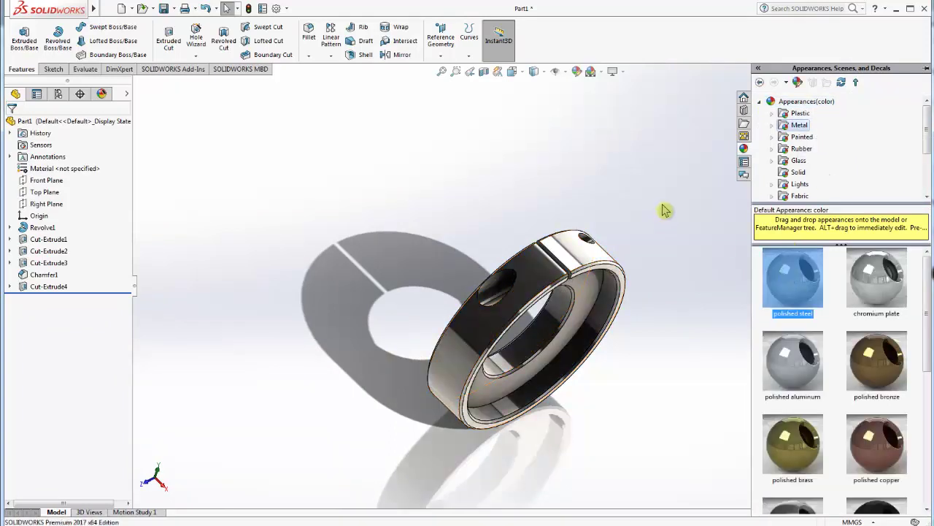
# Set the scene to Plain White and bring up Save As
pyautogui.click(612, 71)
pyautogui.click(610, 98)
pyautogui.moveTo(524, 279)
pyautogui.mouseDown(button='middle')
pyautogui.moveTo(647, 298)
pyautogui.moveTo(613, 333)
pyautogui.moveTo(524, 290)
pyautogui.moveTo(526, 271)
pyautogui.moveTo(527, 282)
pyautogui.mouseUp(button='middle')
pyautogui.scroll(-2, 524, 289)
pyautogui.scroll(-2, 527, 292)
pyautogui.scroll(2, 635, 408)
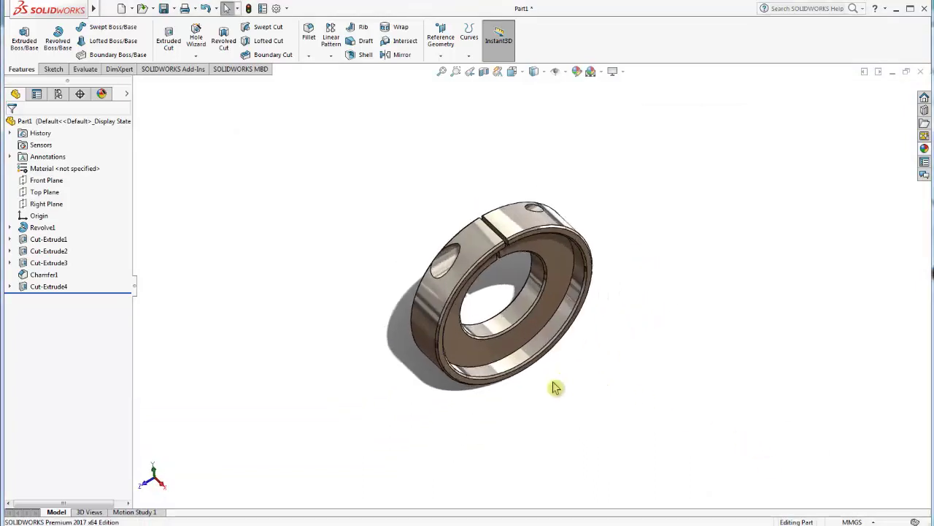
pyautogui.scroll(-1, 511, 328)
pyautogui.click(162, 10)
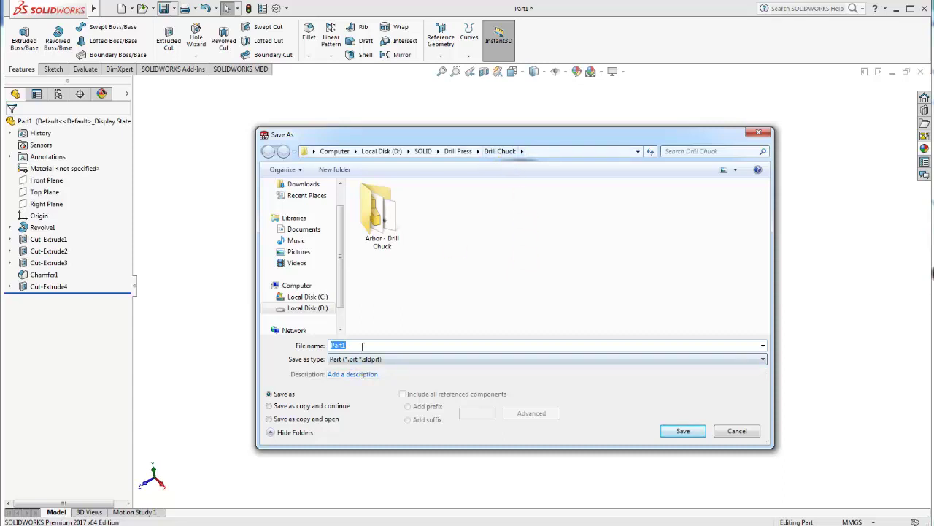
# Create a Locking Ring folder under Drill Chuck and save the part inside as Locking Ring
pyautogui.rightClick(454, 252)
pyautogui.click(584, 368)
pyautogui.write('Locking Ring')
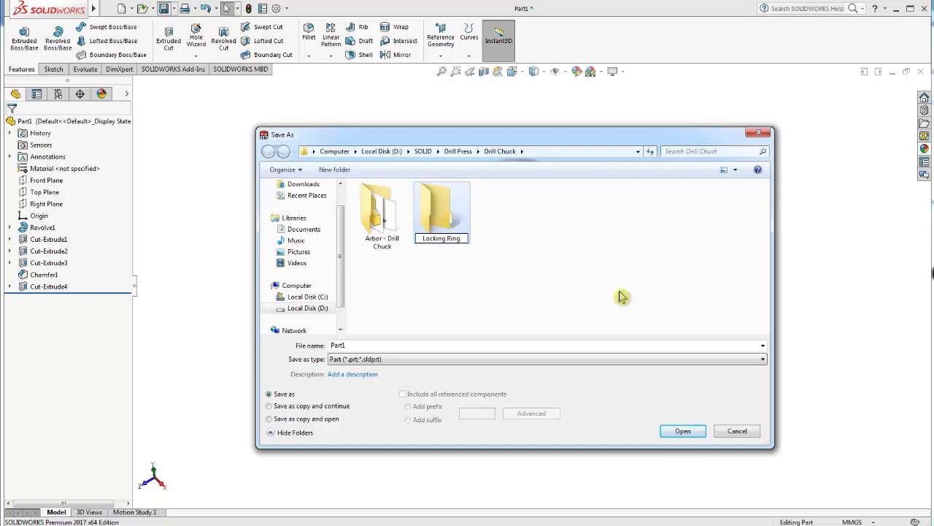
pyautogui.click(615, 286)
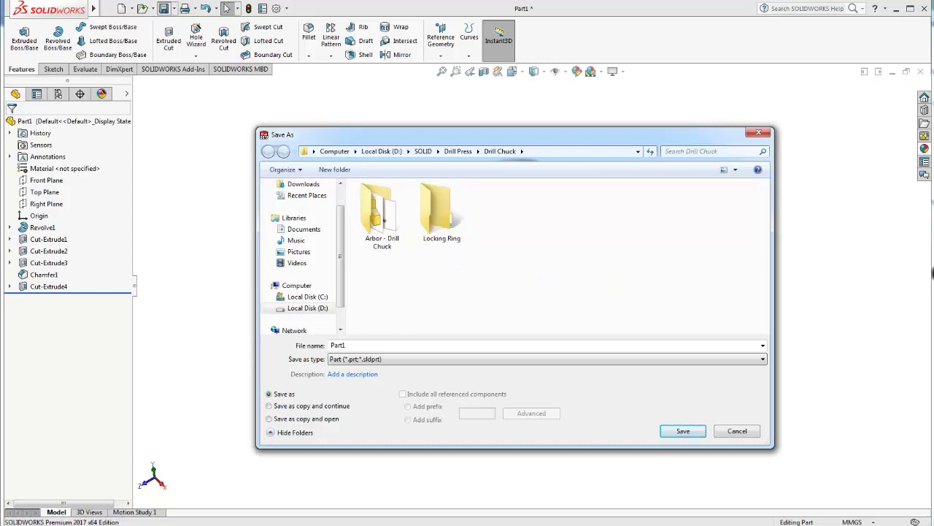
pyautogui.click(441, 239)
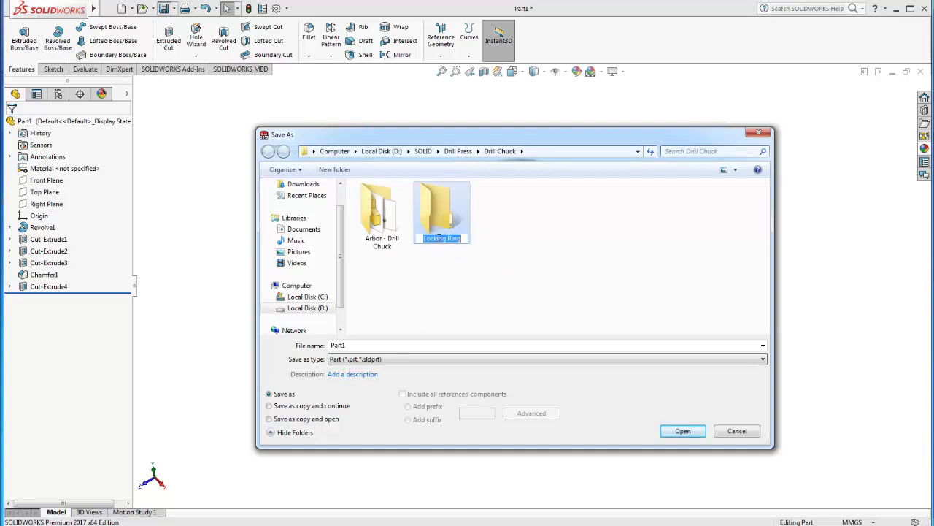
pyautogui.rightClick(440, 239)
pyautogui.click(465, 275)
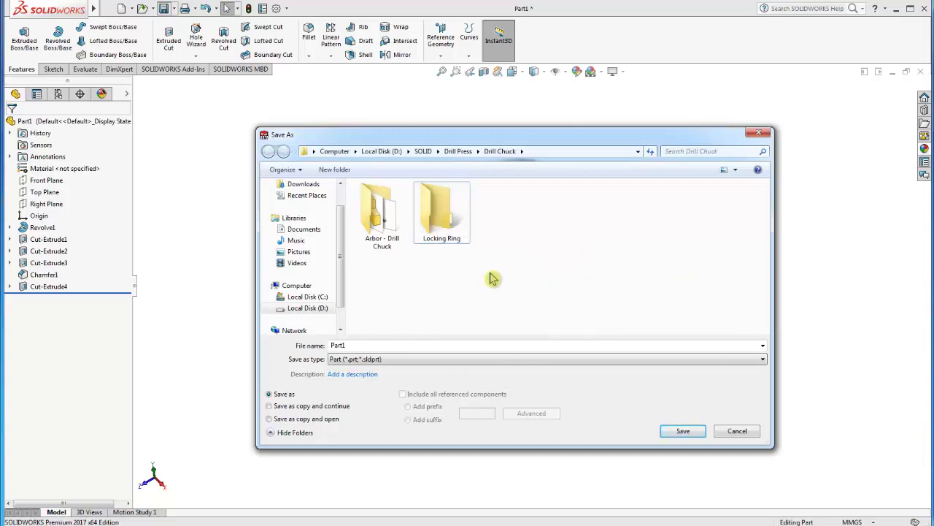
pyautogui.doubleClick(441, 211)
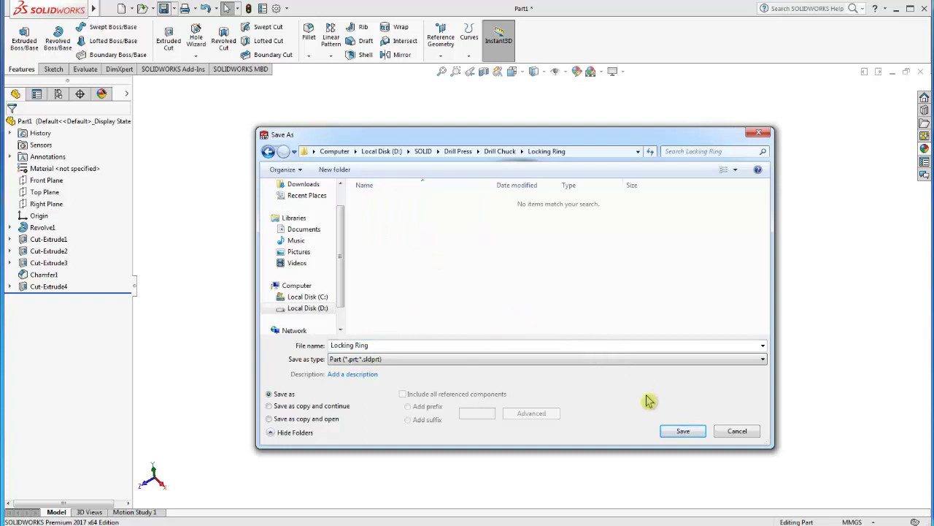
pyautogui.click(674, 433)
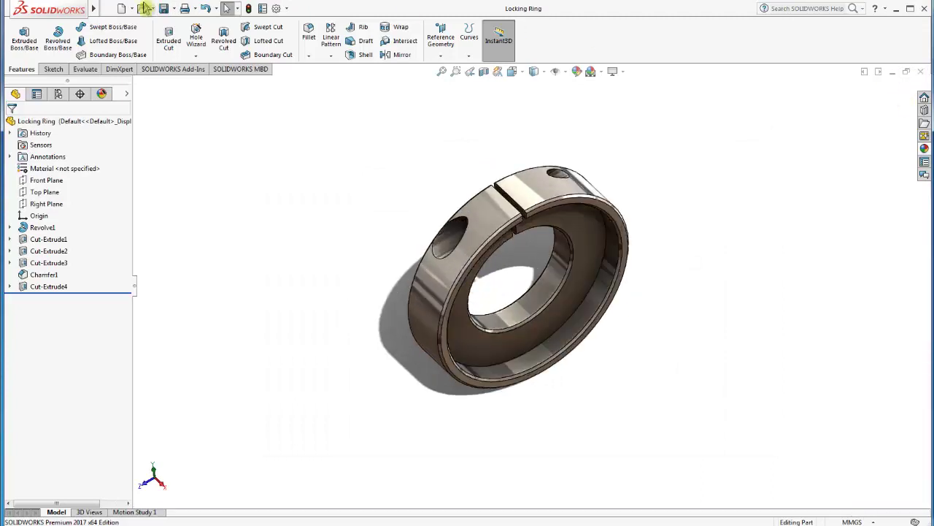
# Close the locking ring and create a new part document
pyautogui.click(919, 72)
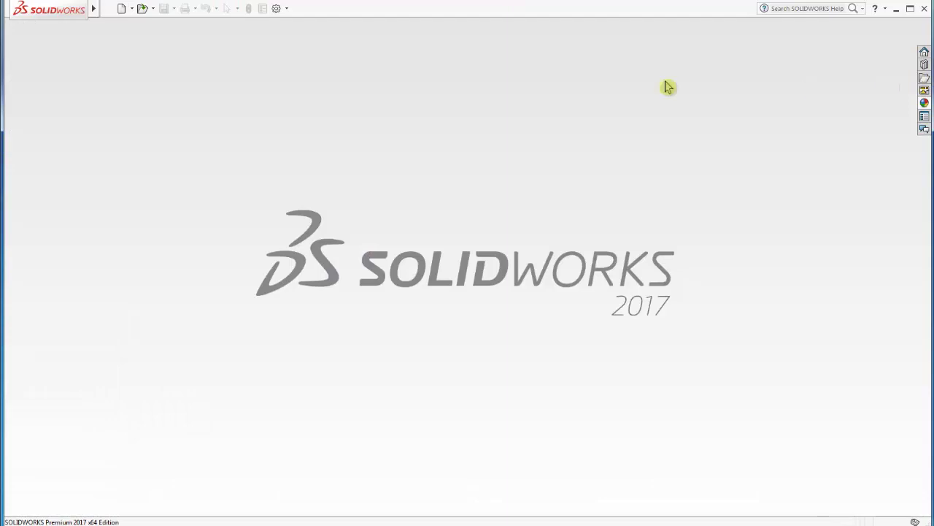
pyautogui.click(131, 9)
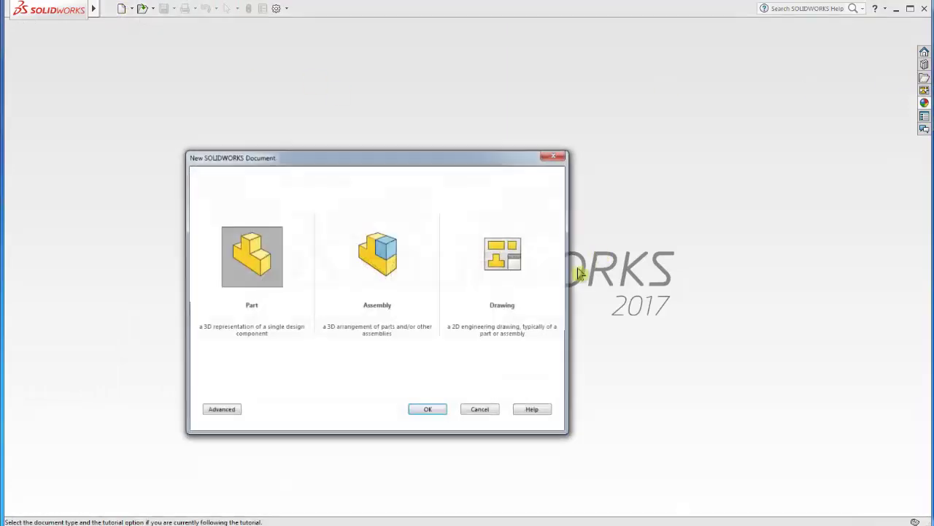
pyautogui.click(427, 409)
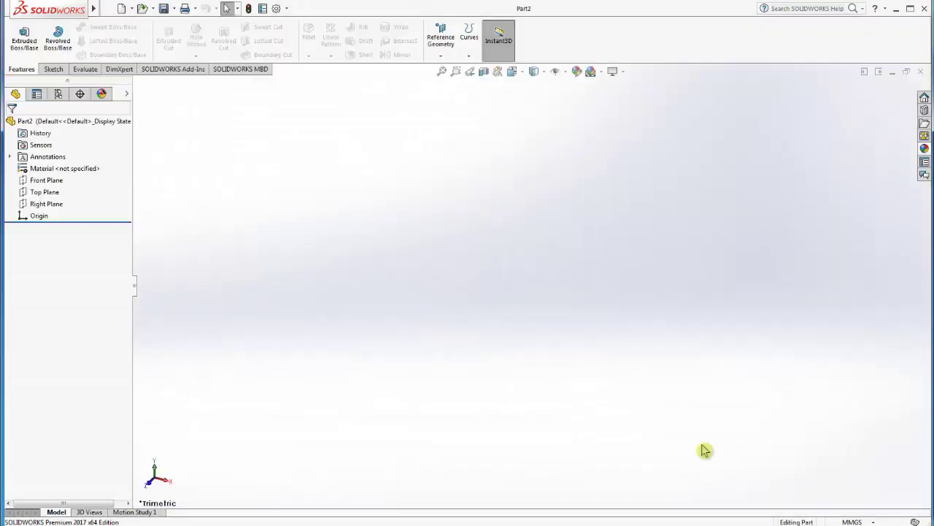
# Start a new sketch on the Top Plane, viewed face-on
pyautogui.click(51, 192)
pyautogui.click(110, 177)
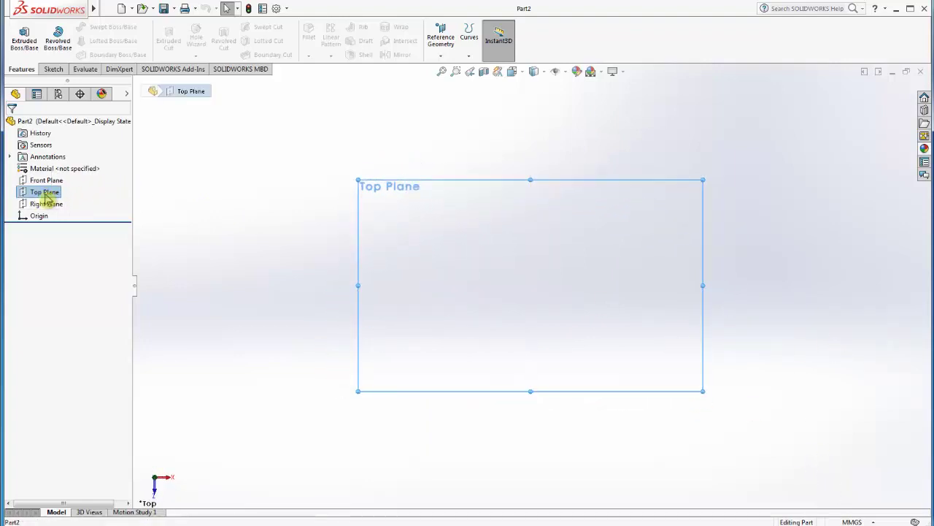
pyautogui.rightClick(47, 191)
pyautogui.click(57, 177)
pyautogui.hotkey('ctrl', 'z')
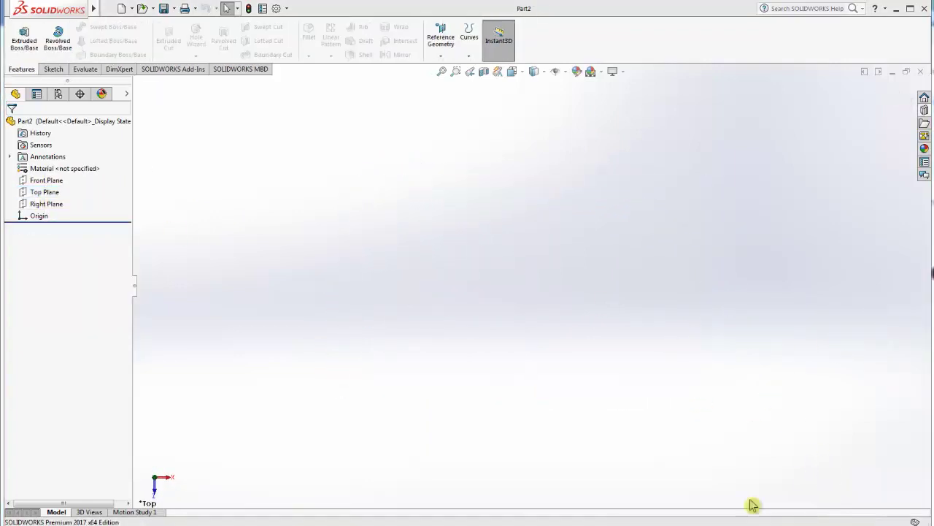
pyautogui.click(52, 192)
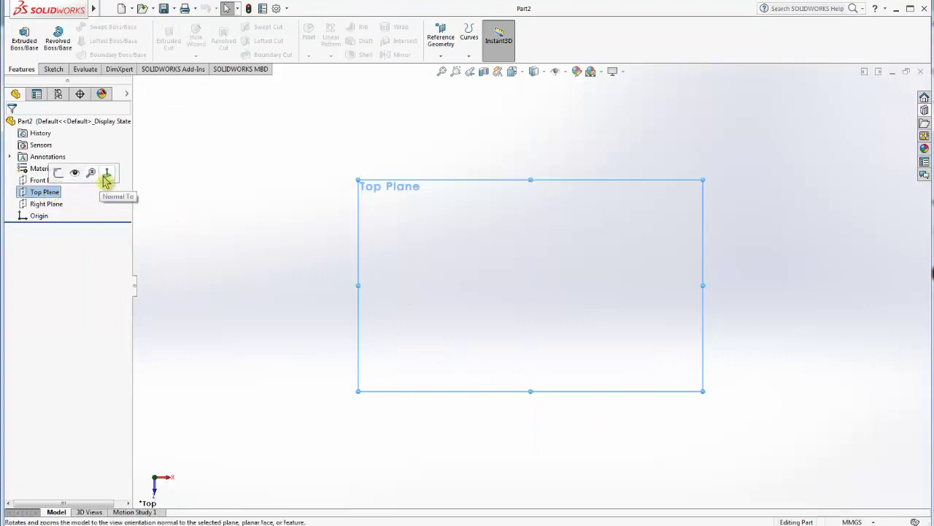
pyautogui.click(106, 174)
pyautogui.rightClick(60, 194)
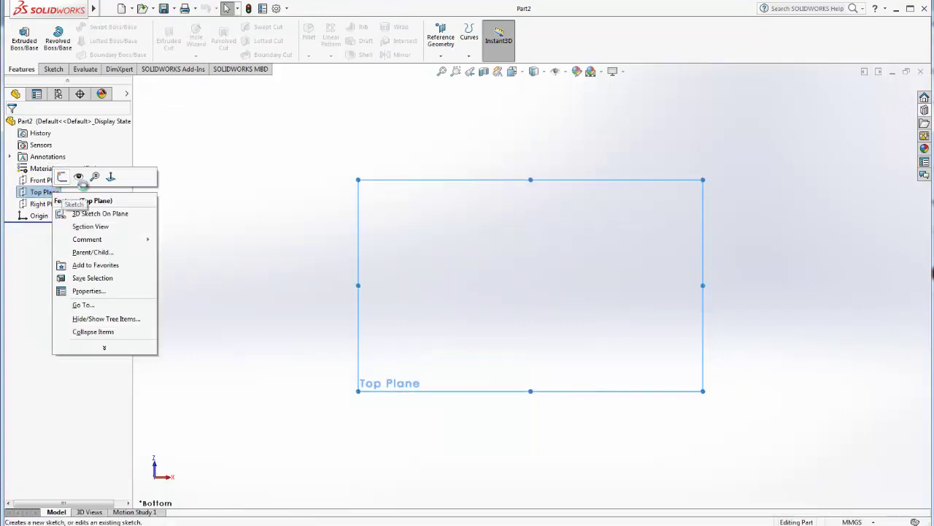
pyautogui.click(56, 177)
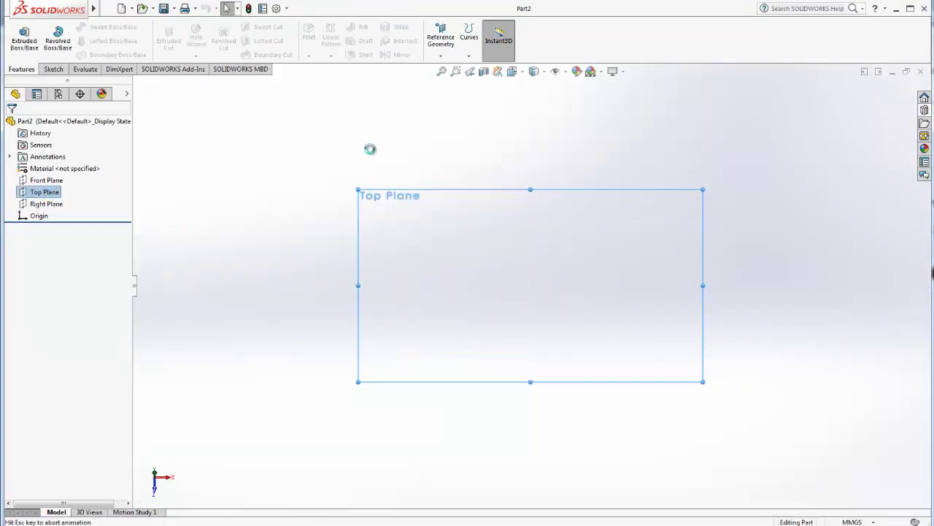
pyautogui.rightClick(49, 197)
pyautogui.press('Escape')
pyautogui.hotkey('ctrl', 'z')
pyautogui.click(46, 180)
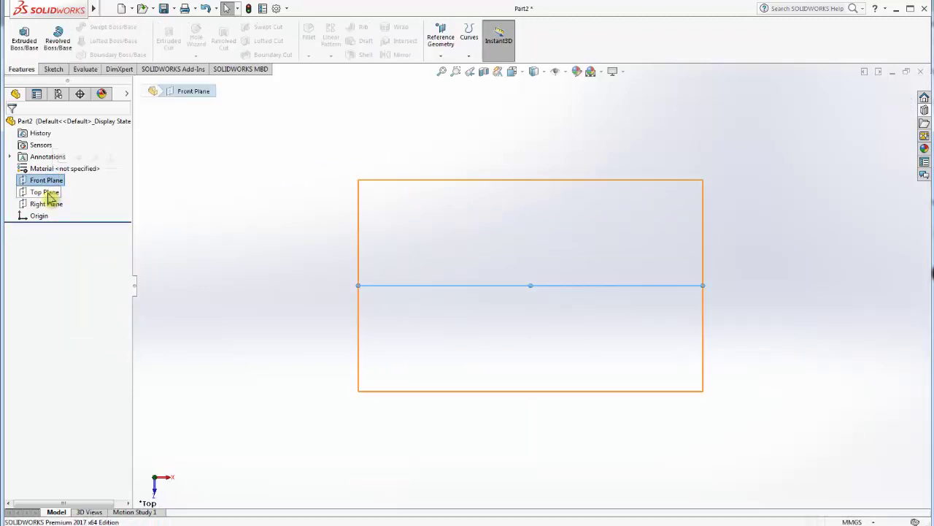
pyautogui.click(48, 195)
pyautogui.click(54, 69)
pyautogui.click(19, 36)
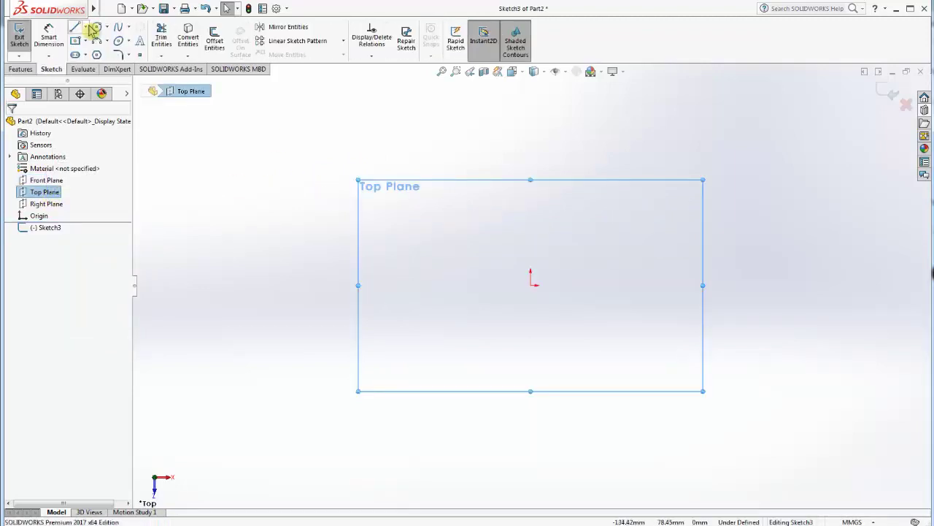
# Draw a circle at the origin and dimension it to Ø5.50 mm
pyautogui.click(96, 27)
pyautogui.click(530, 286)
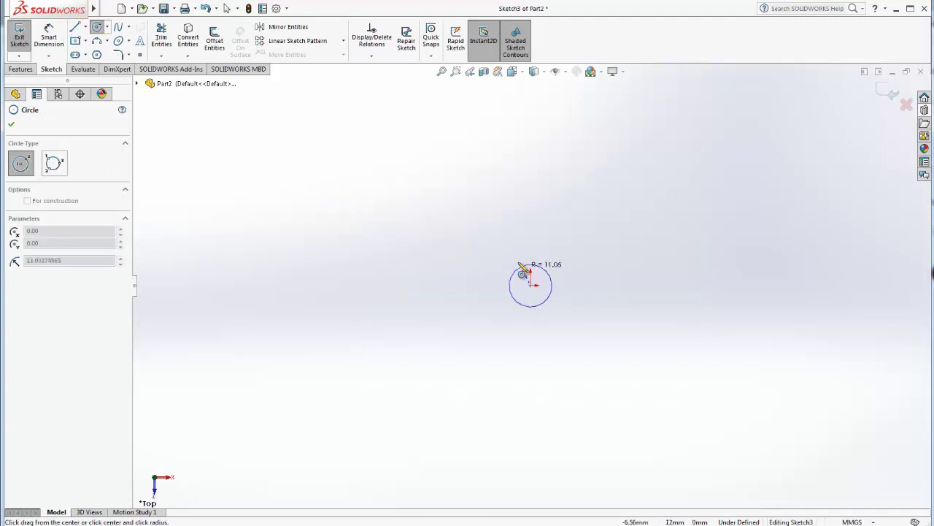
pyautogui.click(520, 259)
pyautogui.click(48, 36)
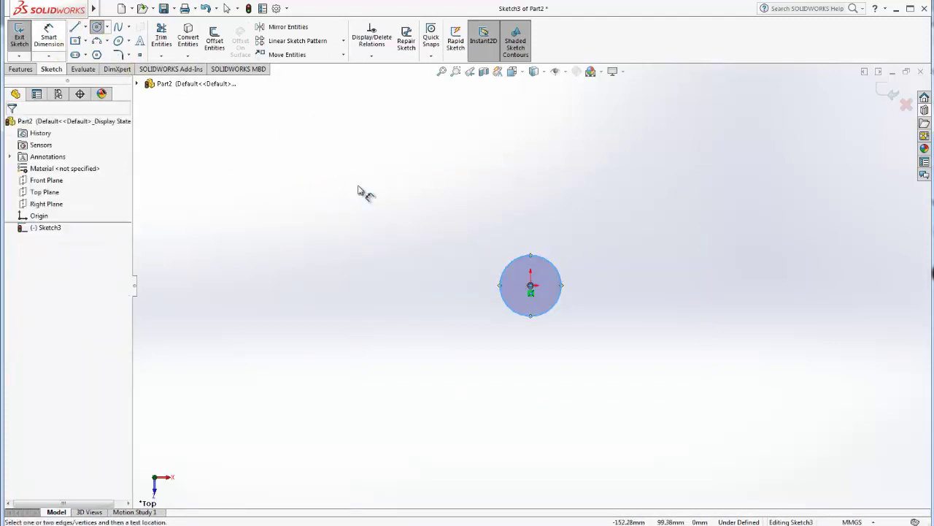
pyautogui.click(504, 277)
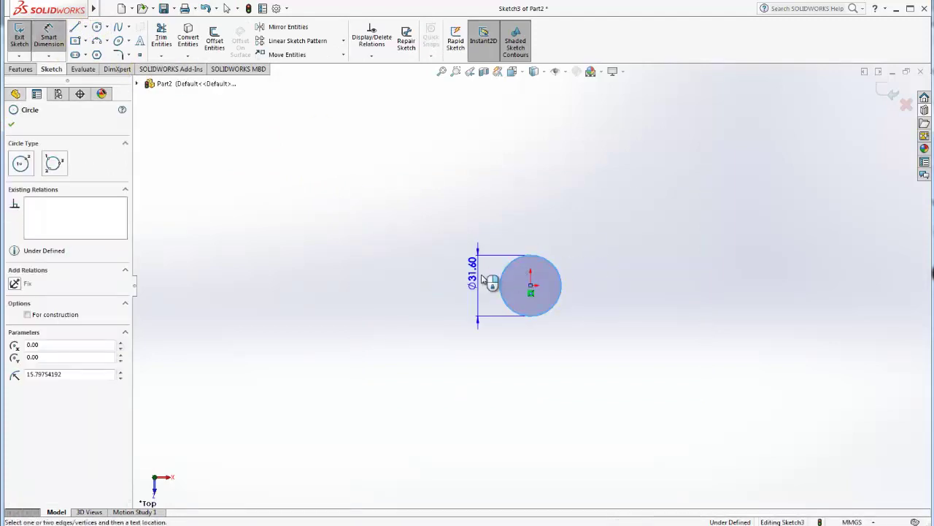
pyautogui.click(493, 280)
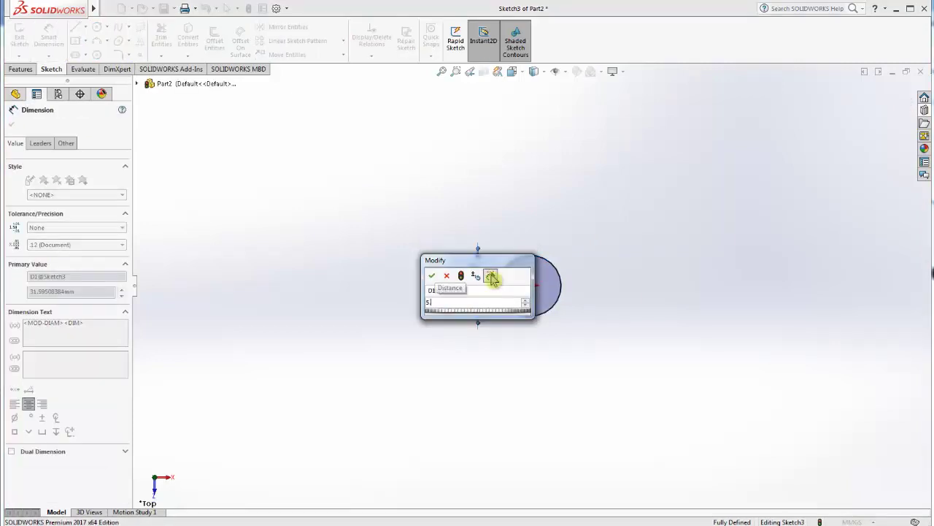
pyautogui.write('5.5')
pyautogui.click(432, 277)
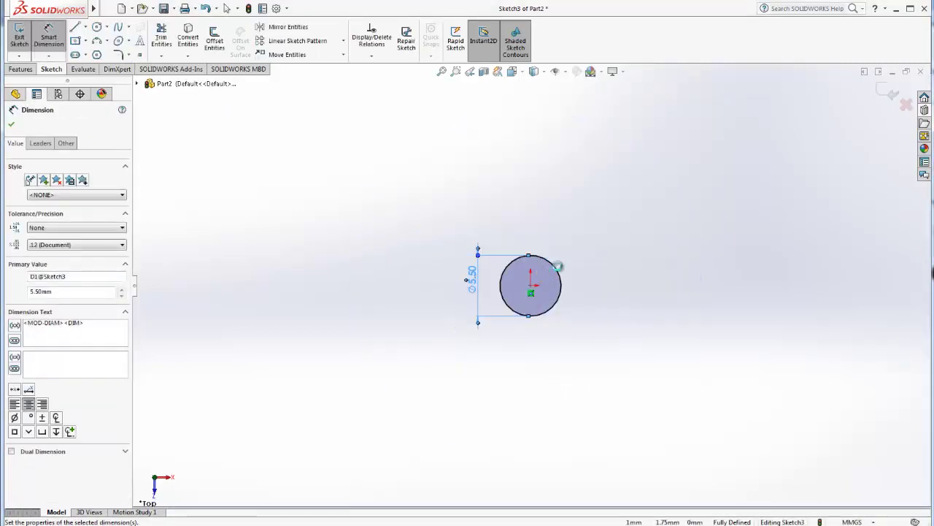
pyautogui.click(21, 69)
# Try a reversed 3 mm extrusion of the circle, cancel it, and switch to isometric view
pyautogui.click(28, 45)
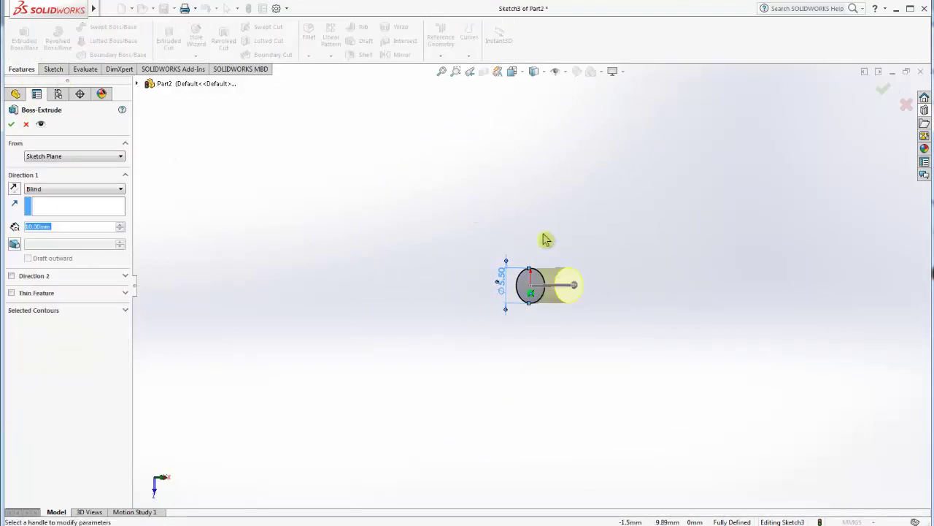
pyautogui.click(14, 190)
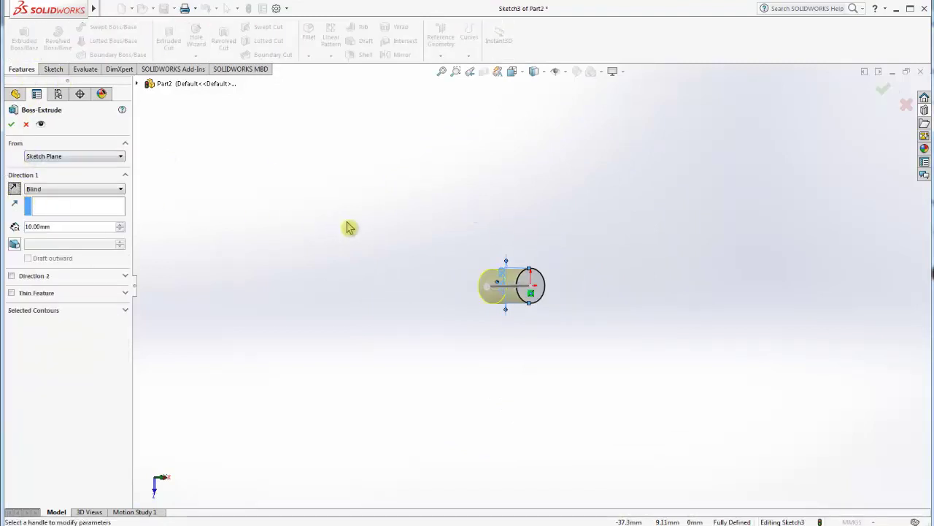
pyautogui.doubleClick(55, 226)
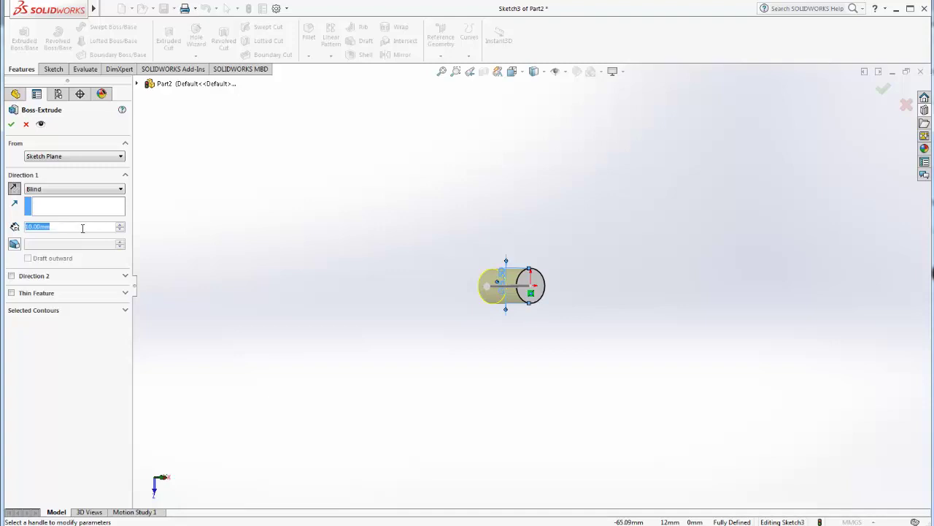
pyautogui.write('3')
pyautogui.press('Return')
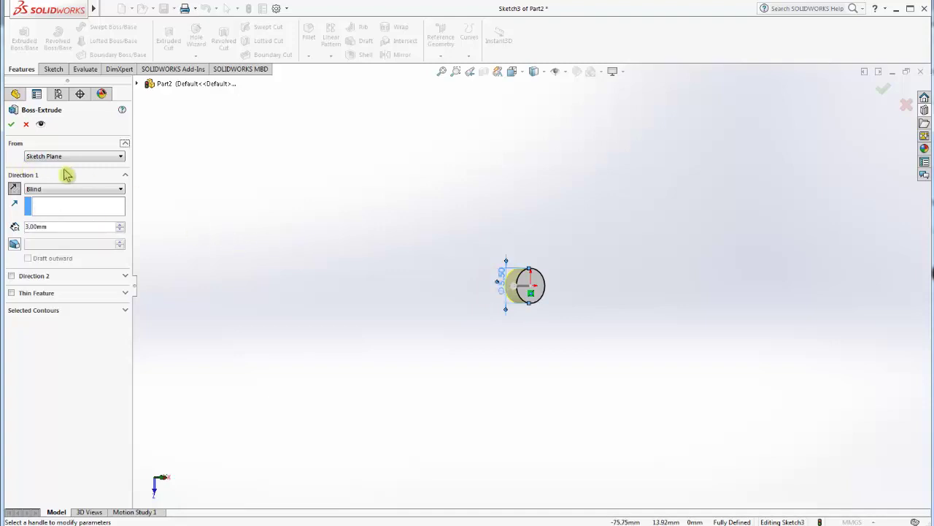
pyautogui.click(26, 124)
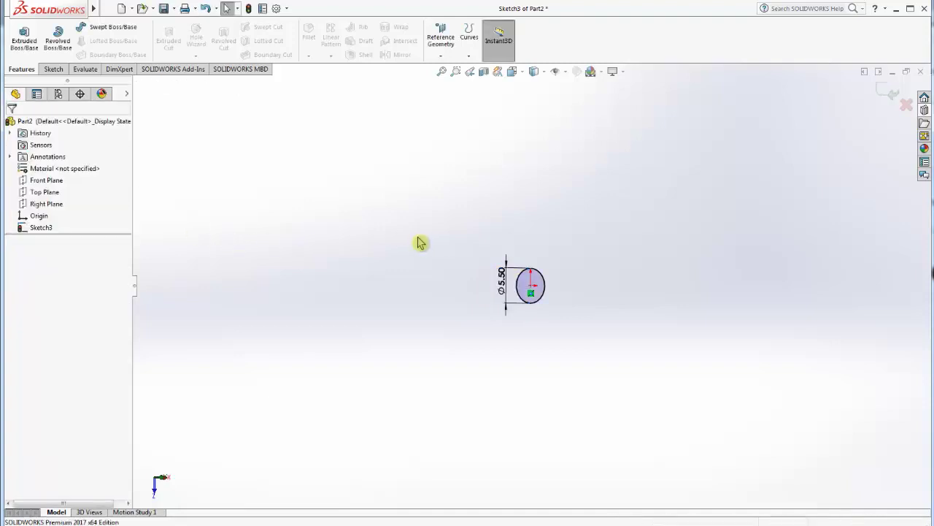
pyautogui.click(524, 74)
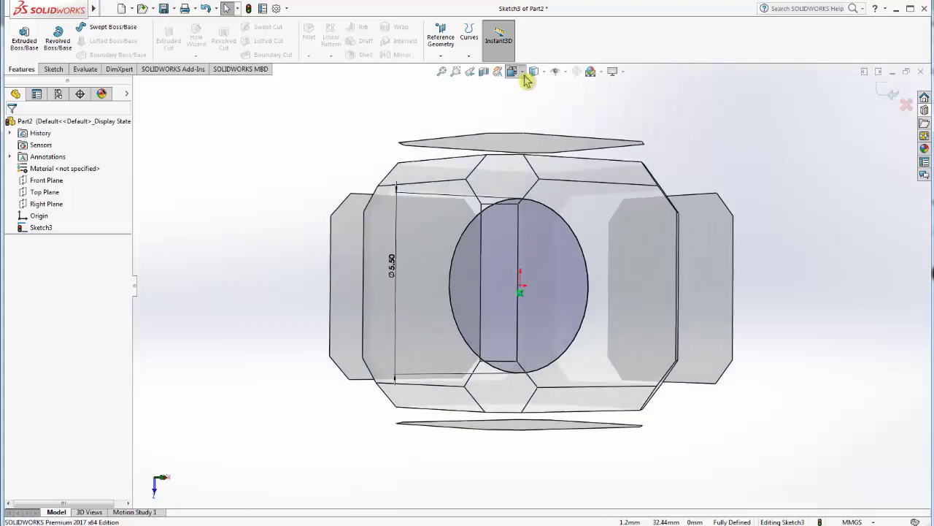
pyautogui.hotkey('ctrl', '7')
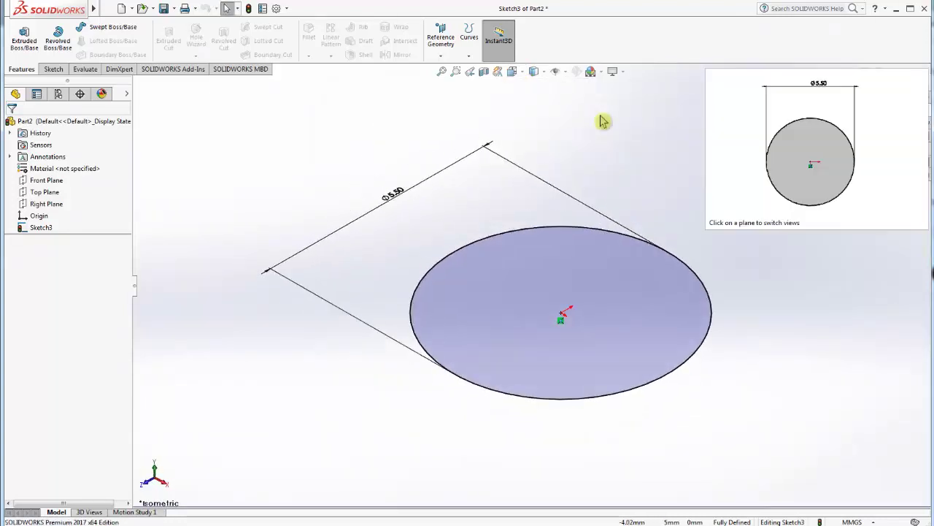
# Extrude the Ø5.50 circle 3 mm downward, then select the cylinder's bottom face
pyautogui.click(24, 37)
pyautogui.scroll(5, 530, 212)
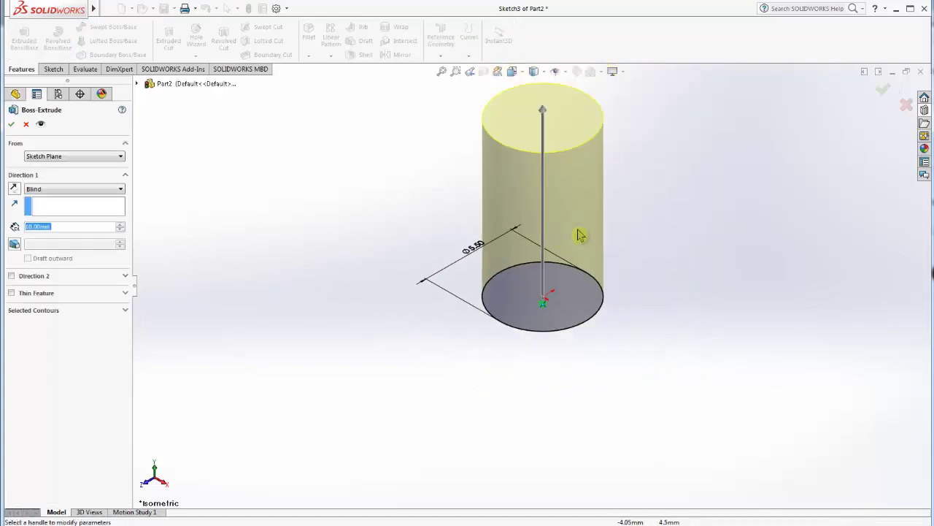
pyautogui.click(14, 188)
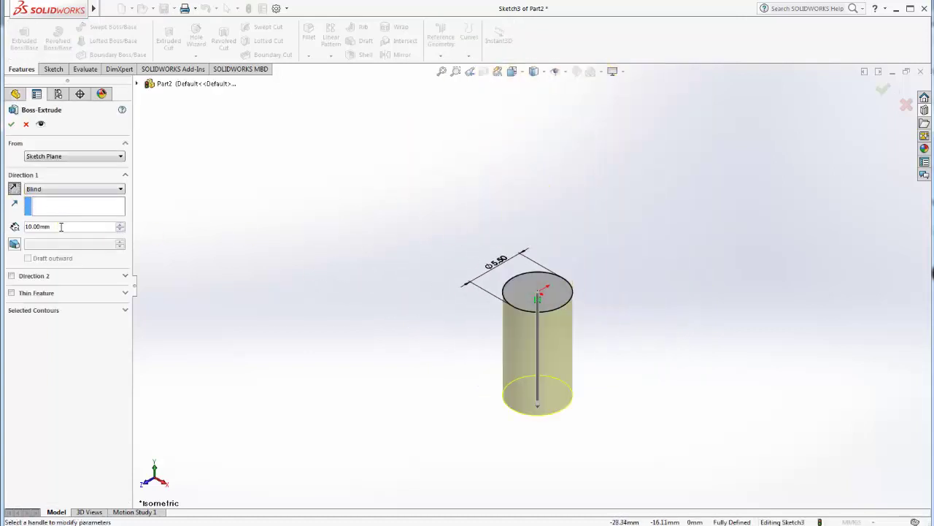
pyautogui.write('3')
pyautogui.press('Return')
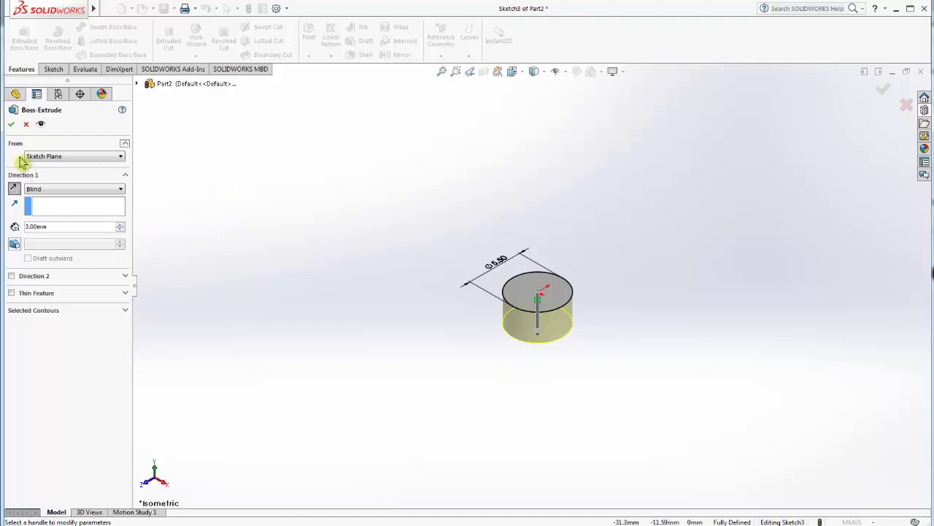
pyautogui.click(12, 124)
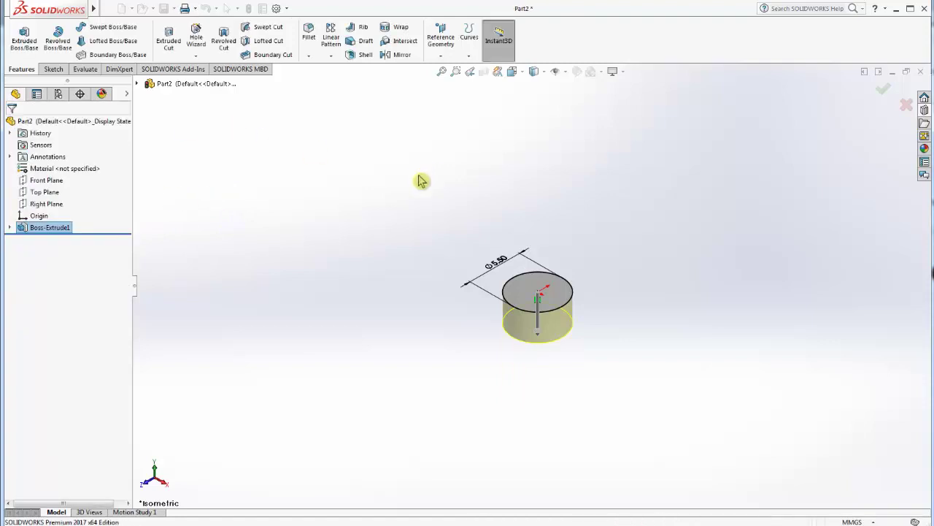
pyautogui.moveTo(511, 227); pyautogui.dragTo(527, 336, button='middle')
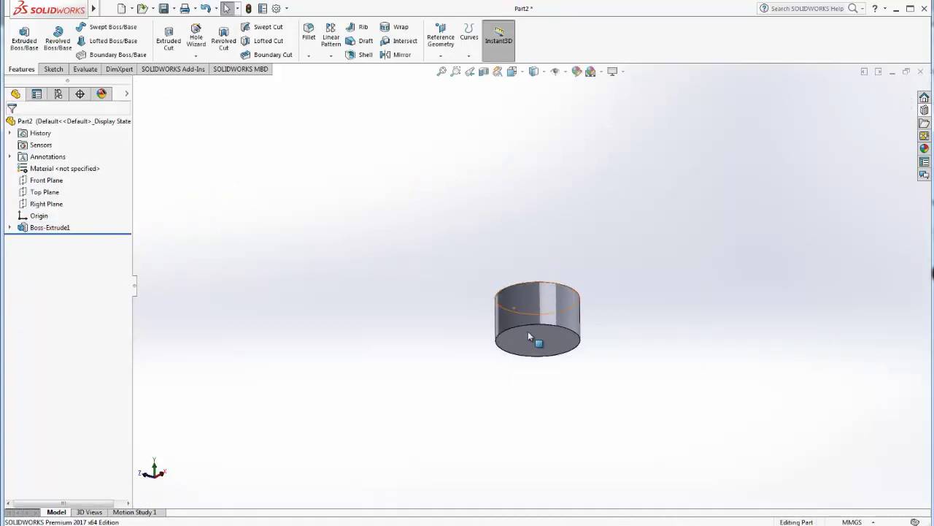
pyautogui.click(533, 342)
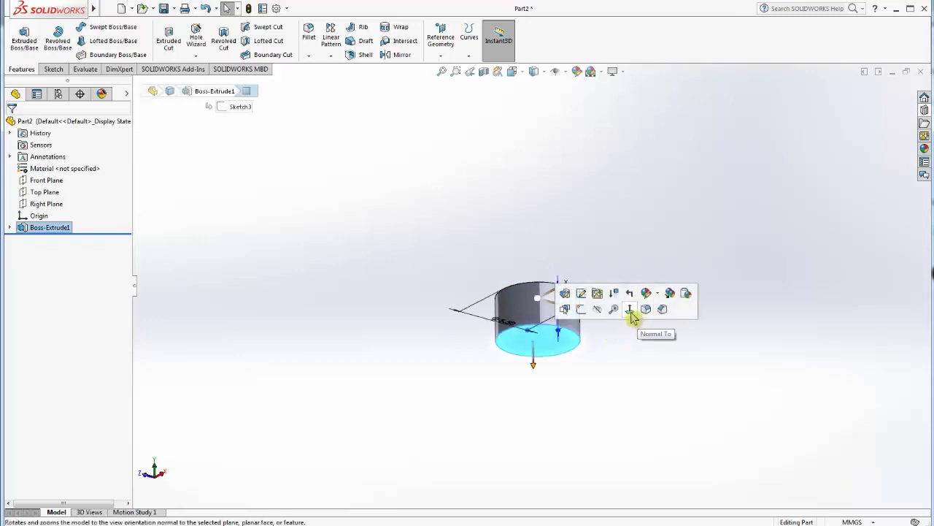
# Sketch a circle at the origin on the head's end face and dimension it to 3 mm
pyautogui.click(632, 321)
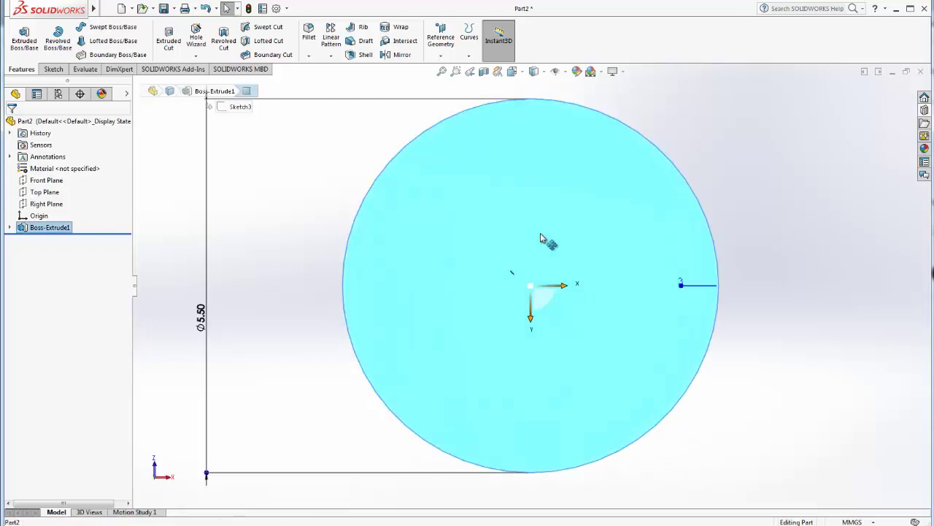
pyautogui.click(544, 230)
pyautogui.click(592, 202)
pyautogui.click(97, 27)
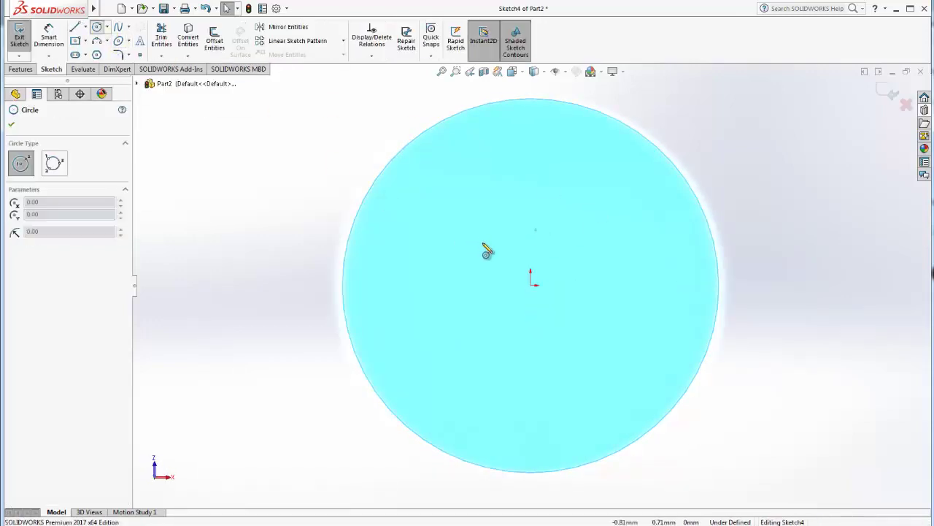
pyautogui.click(531, 284)
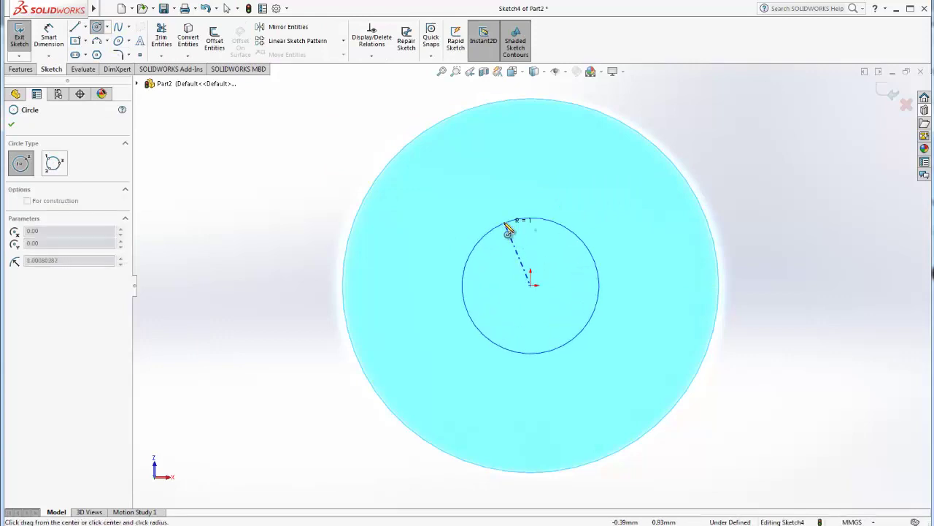
pyautogui.click(505, 222)
pyautogui.click(49, 37)
pyautogui.click(481, 235)
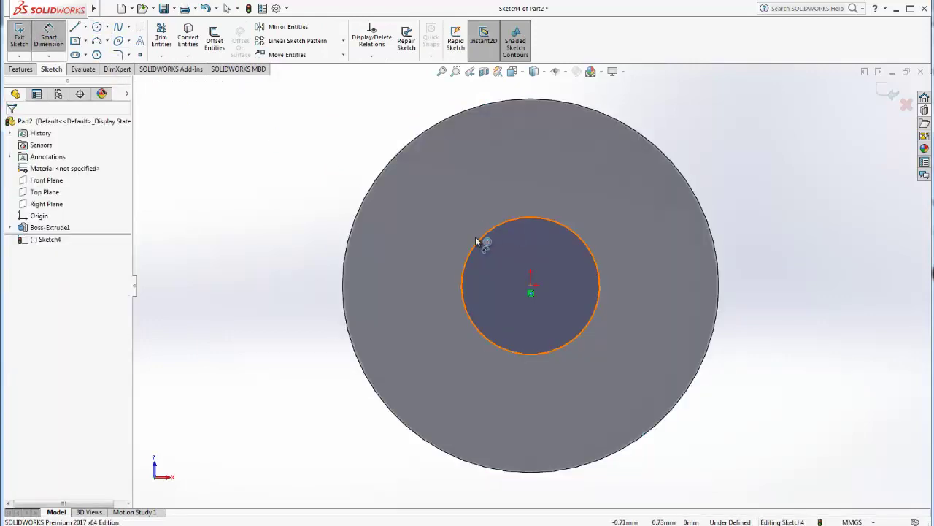
pyautogui.click(434, 268)
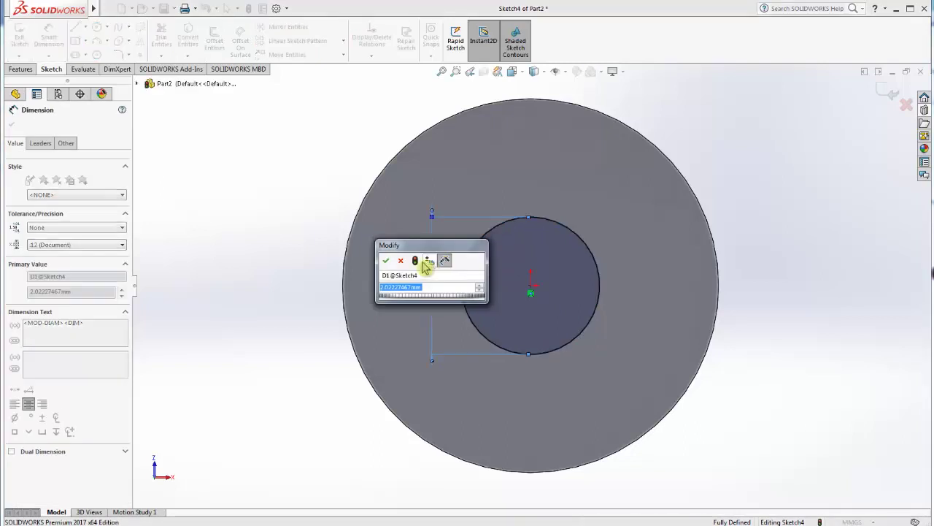
pyautogui.write('3')
pyautogui.click(386, 262)
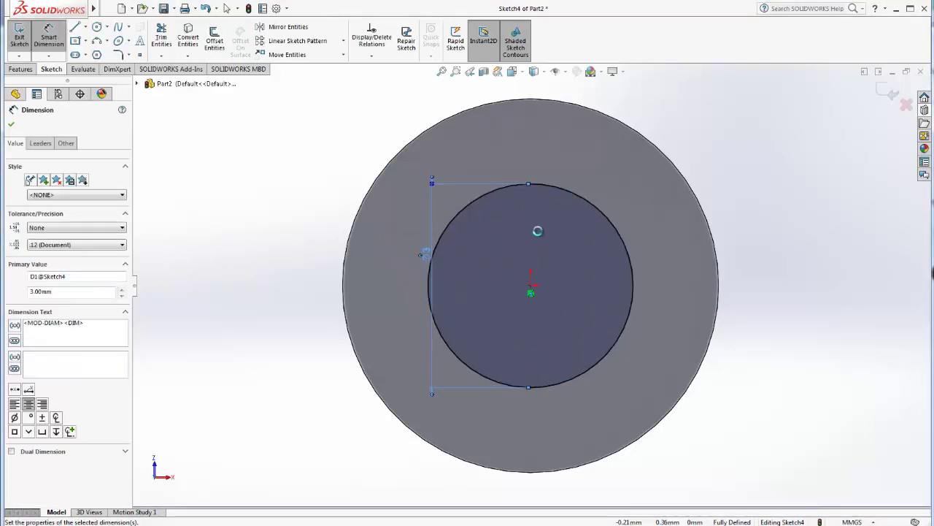
# Extrude the 3 mm circle 14 mm out from the head to form the shank
pyautogui.hotkey('ctrl', '7')
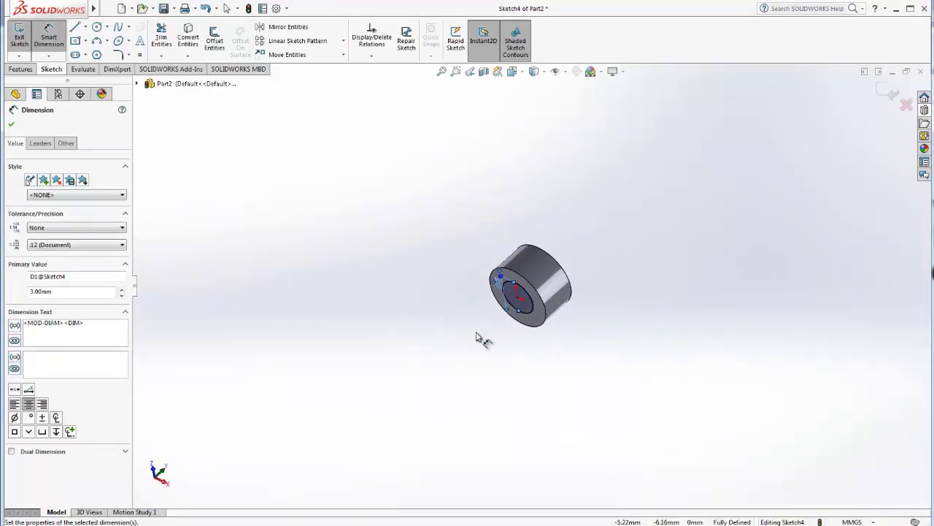
pyautogui.click(20, 70)
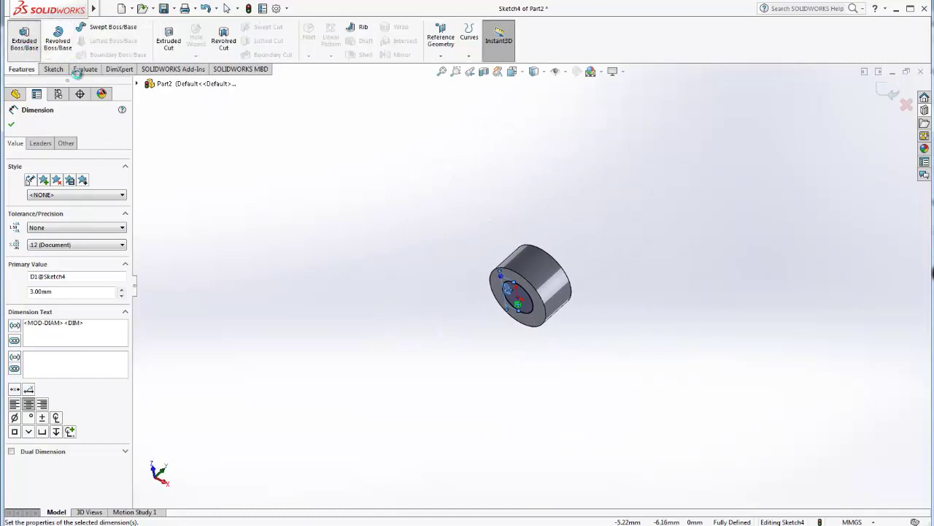
pyautogui.click(24, 37)
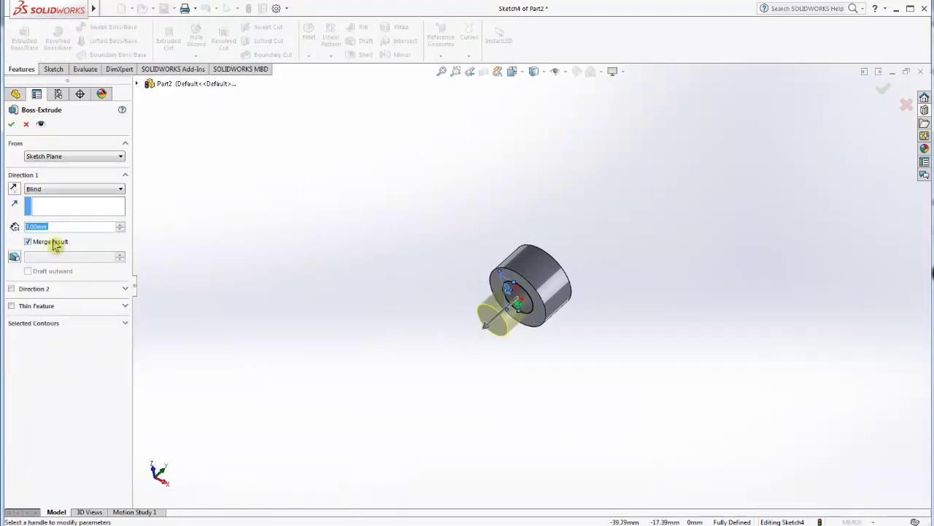
pyautogui.write('14')
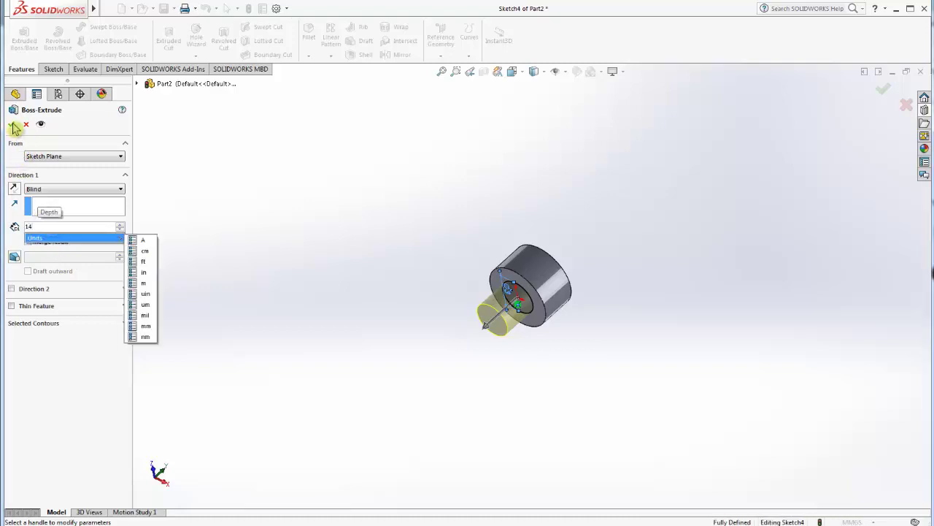
pyautogui.press('Return')
pyautogui.click(13, 125)
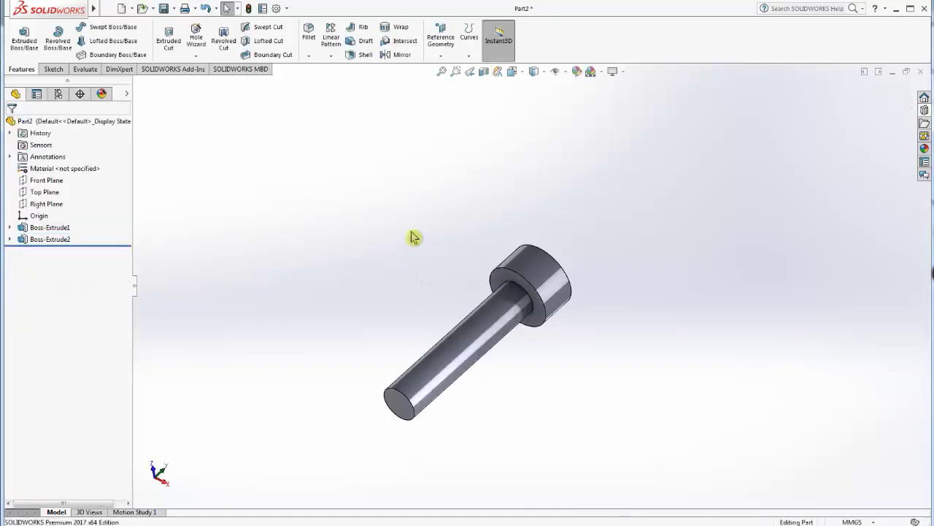
pyautogui.scroll(3, 499, 285)
pyautogui.moveTo(498, 285)
pyautogui.mouseDown(button='middle')
pyautogui.moveTo(586, 394)
pyautogui.moveTo(511, 271)
pyautogui.moveTo(530, 359)
pyautogui.moveTo(529, 290)
pyautogui.mouseUp(button='middle')
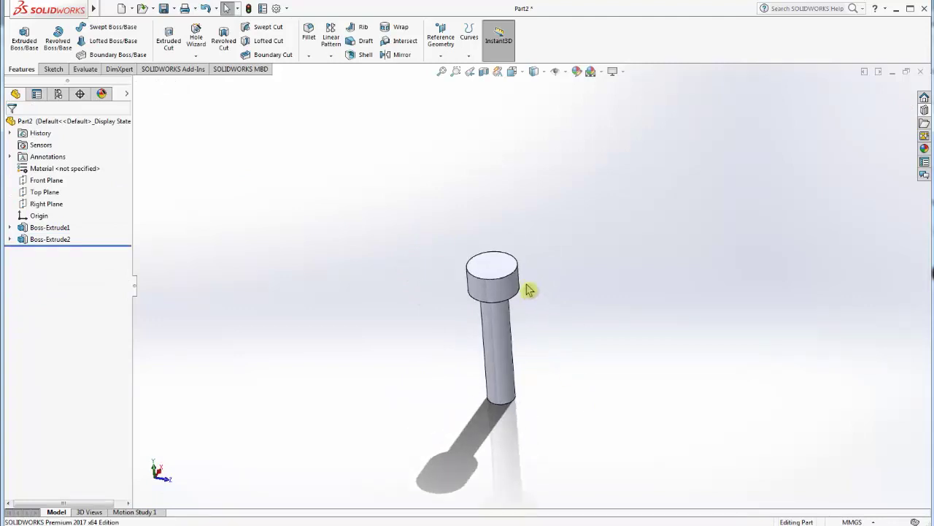
pyautogui.scroll(-2, 511, 281)
# Sketch a hexagon centred on the origin on the head's top face, inscribed circle 2.6 mm
pyautogui.click(484, 265)
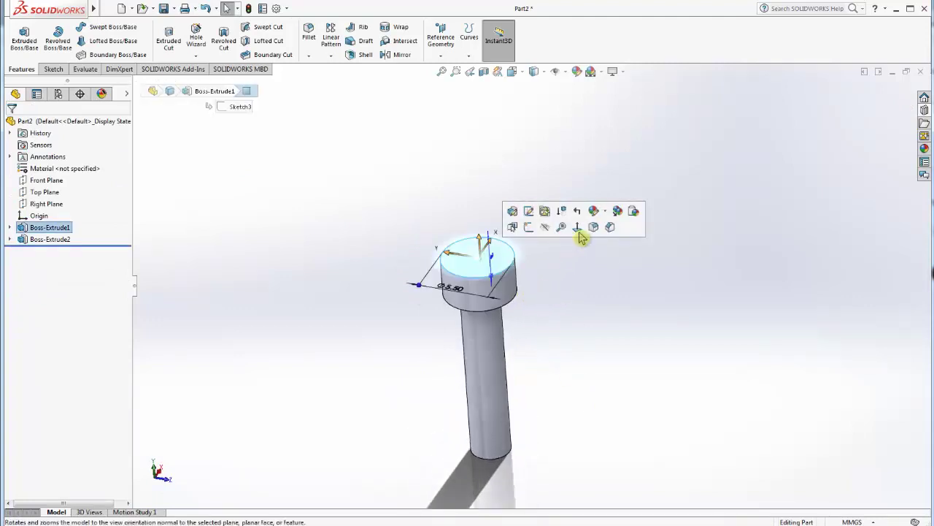
pyautogui.click(582, 232)
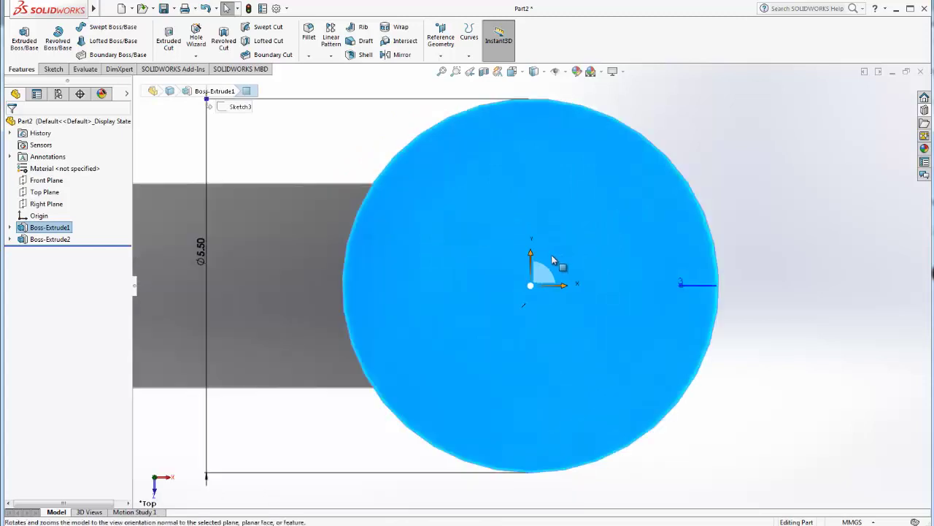
pyautogui.click(627, 208)
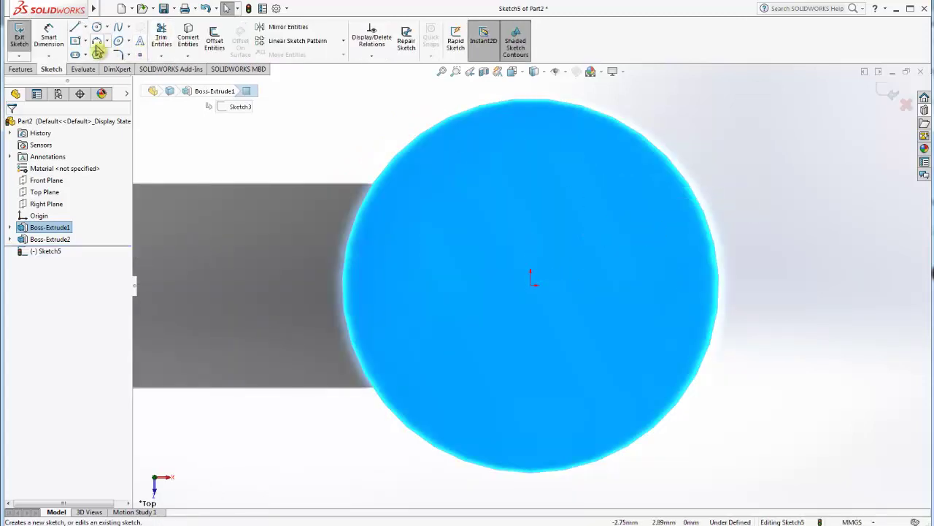
pyautogui.click(97, 55)
pyautogui.click(530, 284)
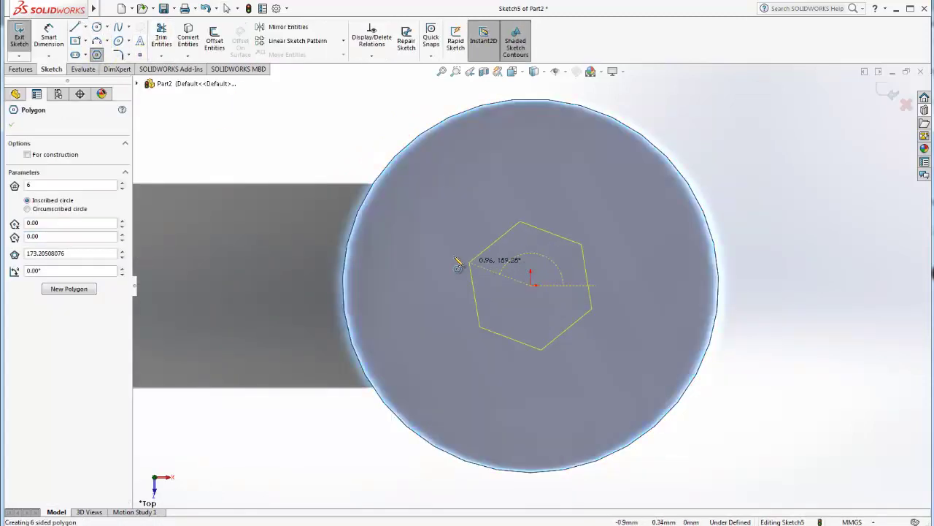
pyautogui.click(405, 286)
pyautogui.click(11, 124)
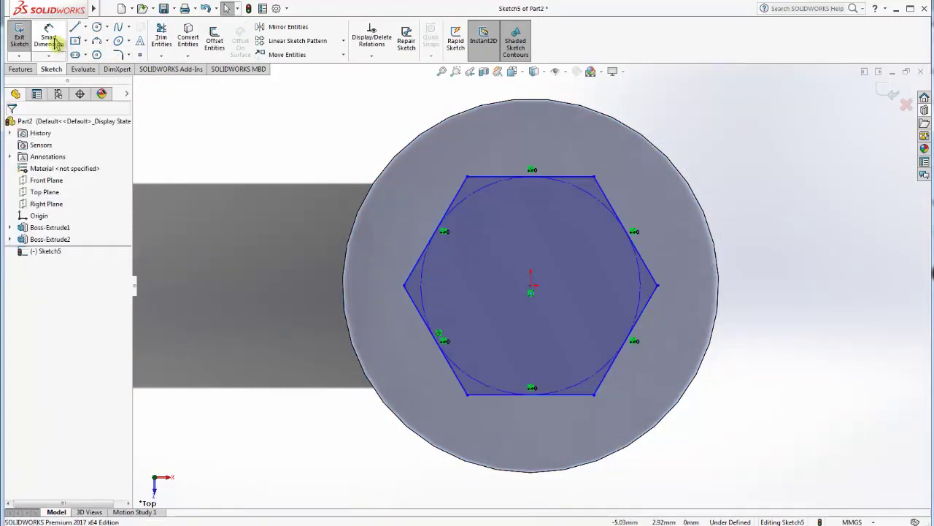
pyautogui.click(48, 38)
pyautogui.click(486, 191)
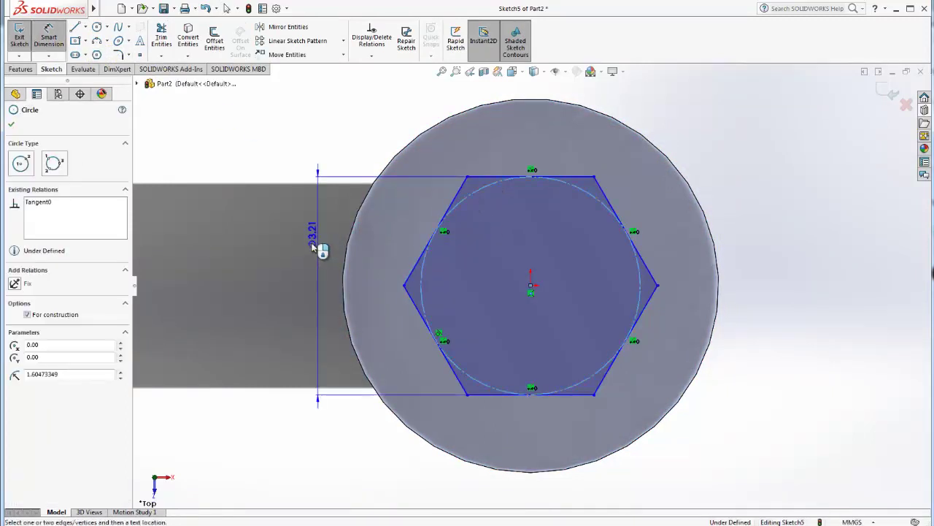
pyautogui.click(305, 277)
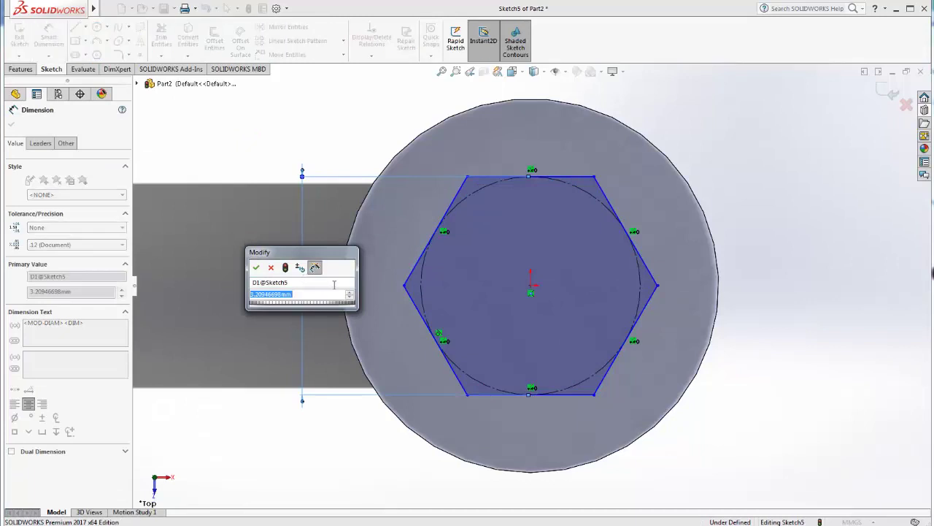
pyautogui.write('2.6')
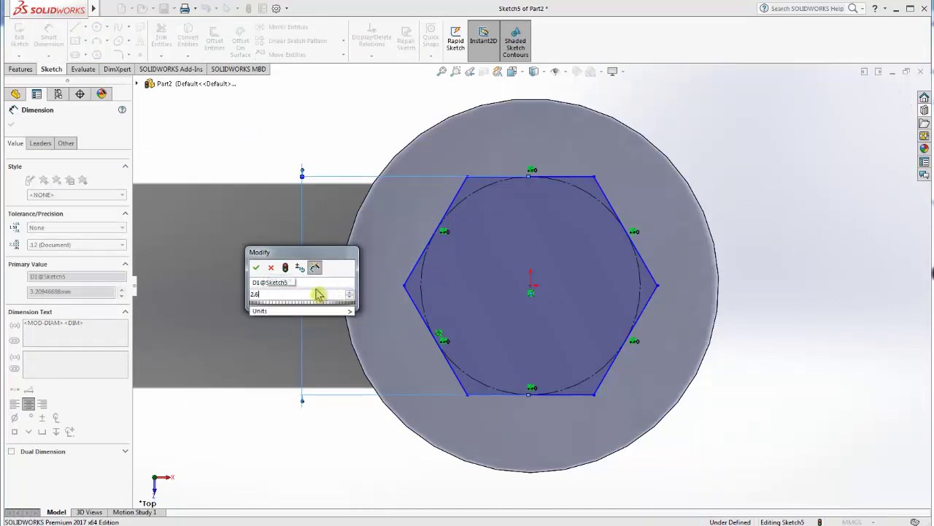
pyautogui.click(261, 271)
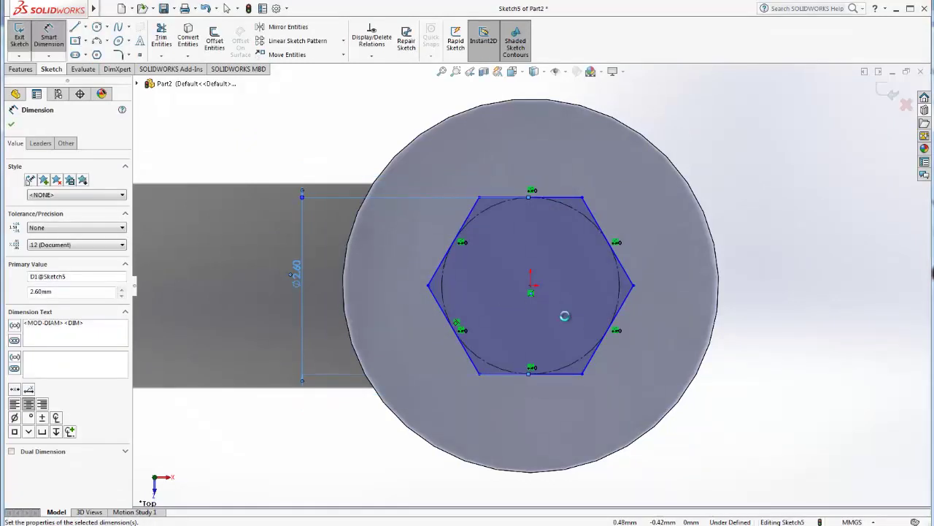
# Cut the hexagon sketch 1.3 mm deep into the head as the socket
pyautogui.scroll(2, 566, 318)
pyautogui.moveTo(566, 319); pyautogui.dragTo(542, 231, button='middle')
pyautogui.scroll(-3, 542, 231)
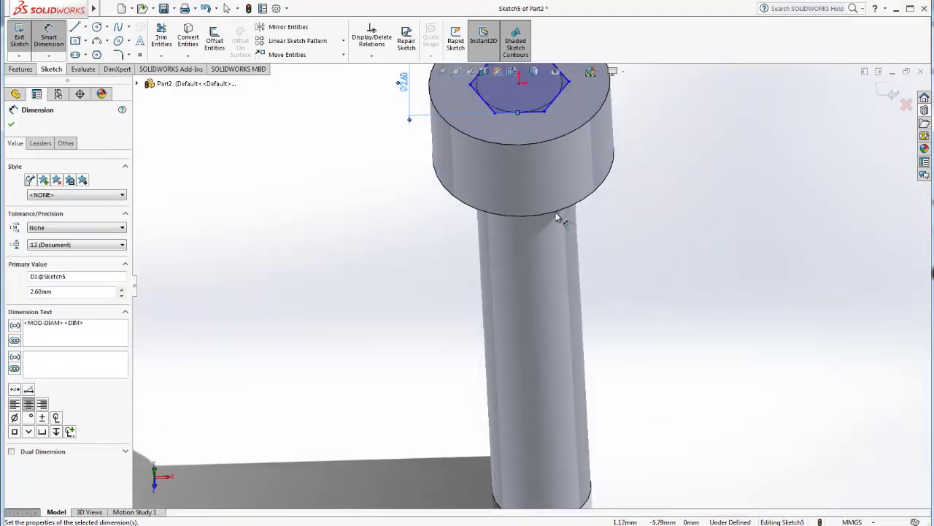
pyautogui.scroll(3, 563, 162)
pyautogui.scroll(-2, 566, 185)
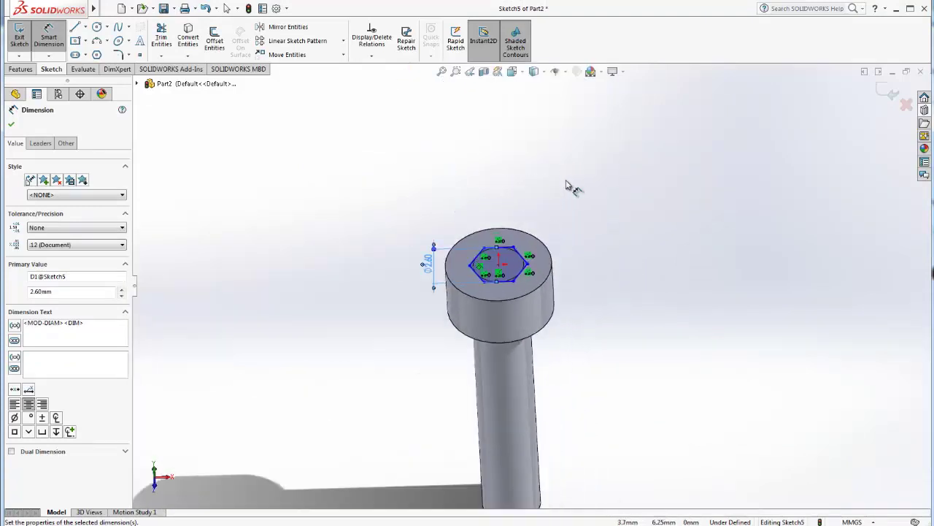
pyautogui.click(20, 70)
pyautogui.click(169, 38)
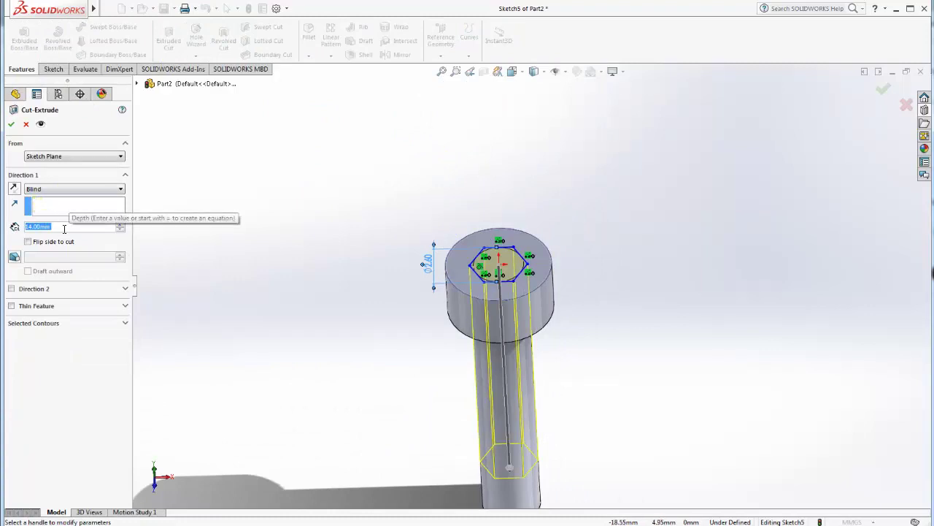
pyautogui.write('1')
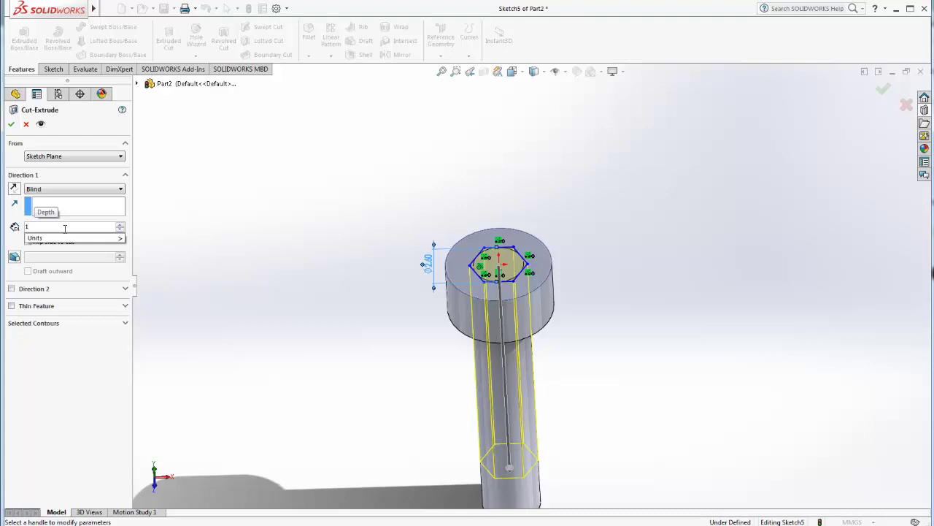
pyautogui.write('.3')
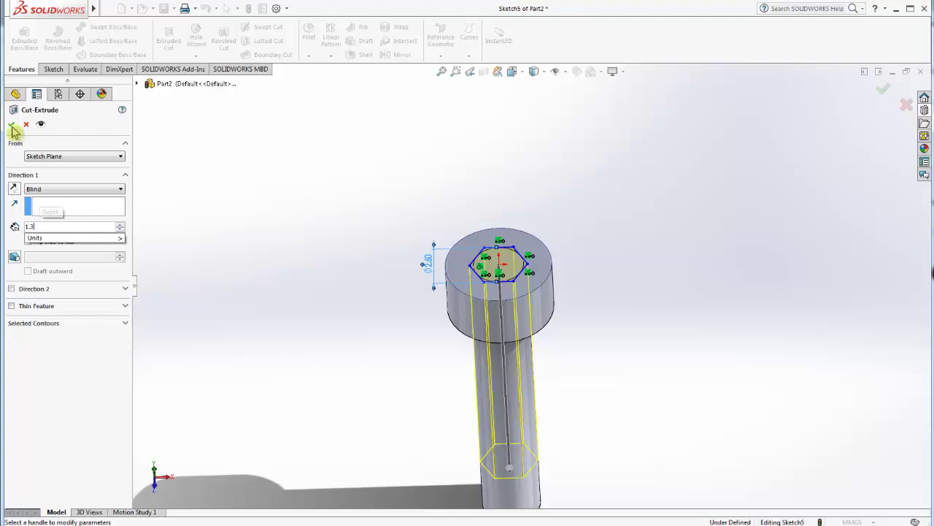
pyautogui.click(10, 126)
pyautogui.click(10, 125)
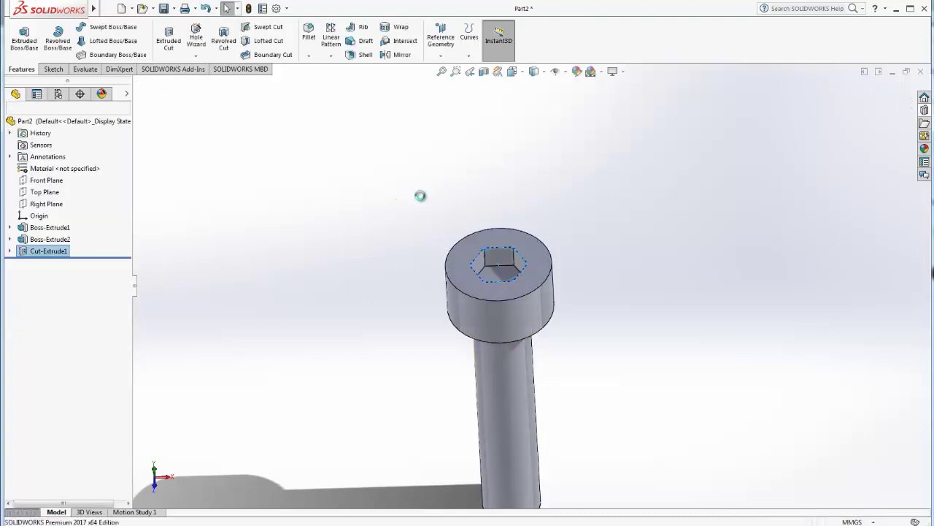
pyautogui.moveTo(560, 234)
pyautogui.mouseDown(button='middle')
pyautogui.moveTo(536, 194)
pyautogui.moveTo(636, 223)
pyautogui.moveTo(538, 317)
pyautogui.moveTo(592, 317)
pyautogui.moveTo(538, 316)
pyautogui.moveTo(525, 290)
pyautogui.mouseUp(button='middle')
pyautogui.moveTo(776, 481)
pyautogui.mouseDown(button='middle')
pyautogui.moveTo(814, 467)
pyautogui.moveTo(572, 284)
pyautogui.moveTo(529, 305)
pyautogui.moveTo(532, 290)
pyautogui.mouseUp(button='middle')
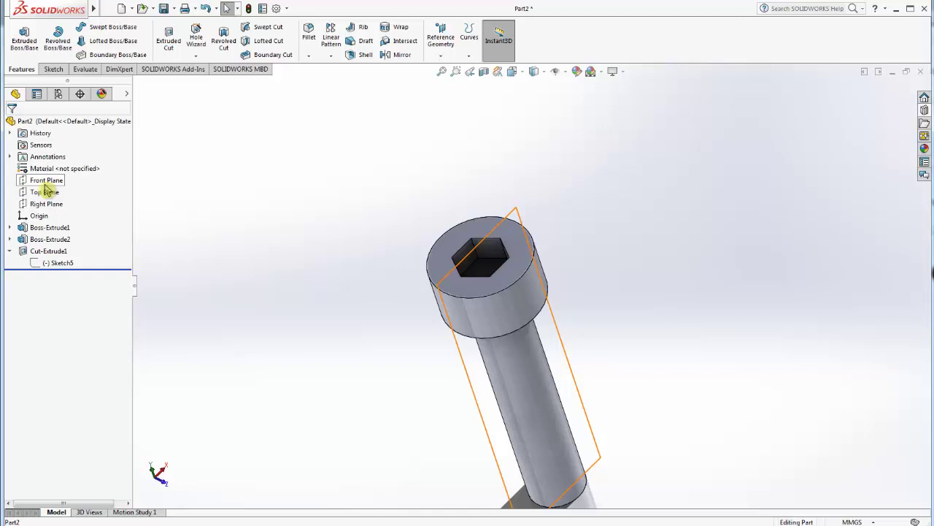
pyautogui.moveTo(643, 350); pyautogui.dragTo(684, 372, button='middle')
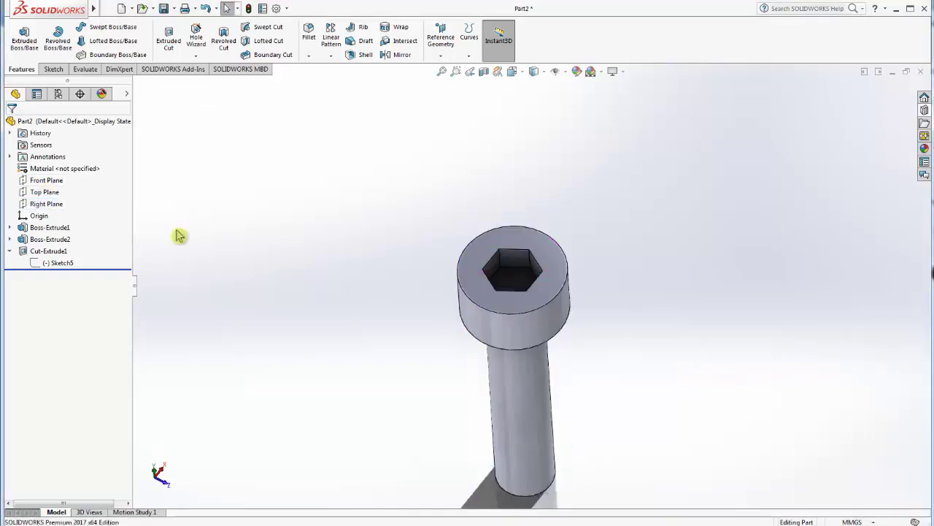
pyautogui.click(57, 206)
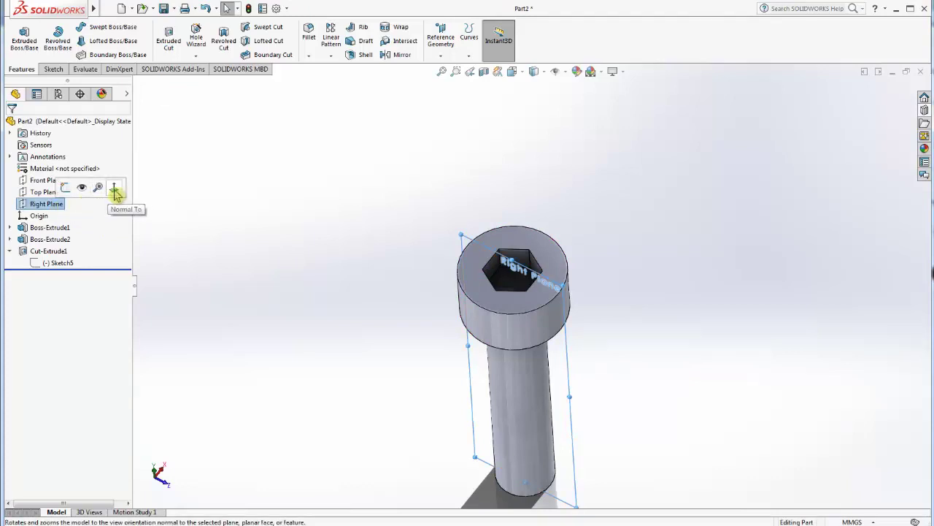
# Start a sketch on the Right Plane and project two opposite hex socket edges into it
pyautogui.click(66, 187)
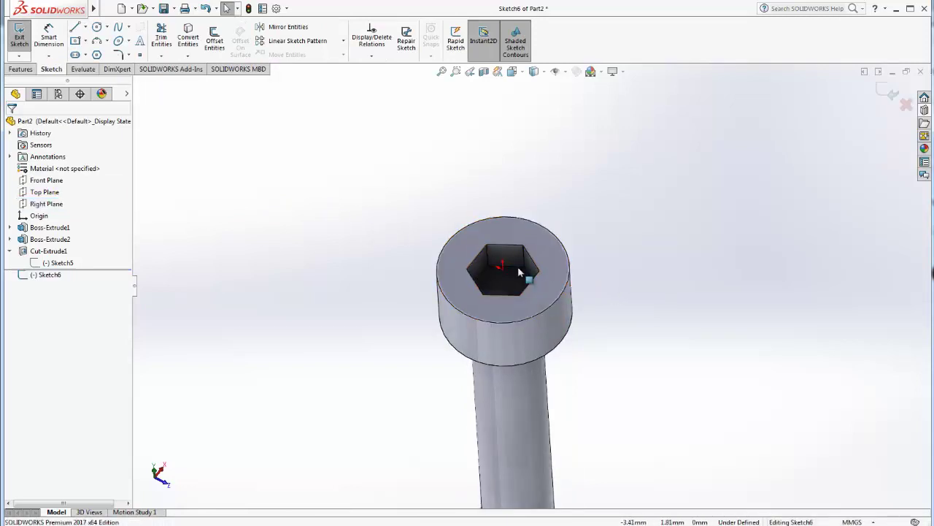
pyautogui.scroll(-2, 518, 271)
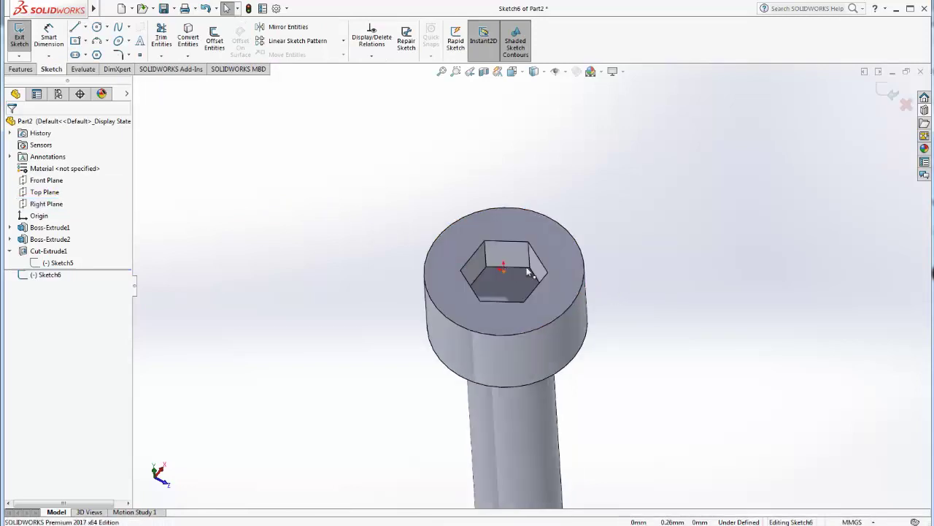
pyautogui.click(188, 40)
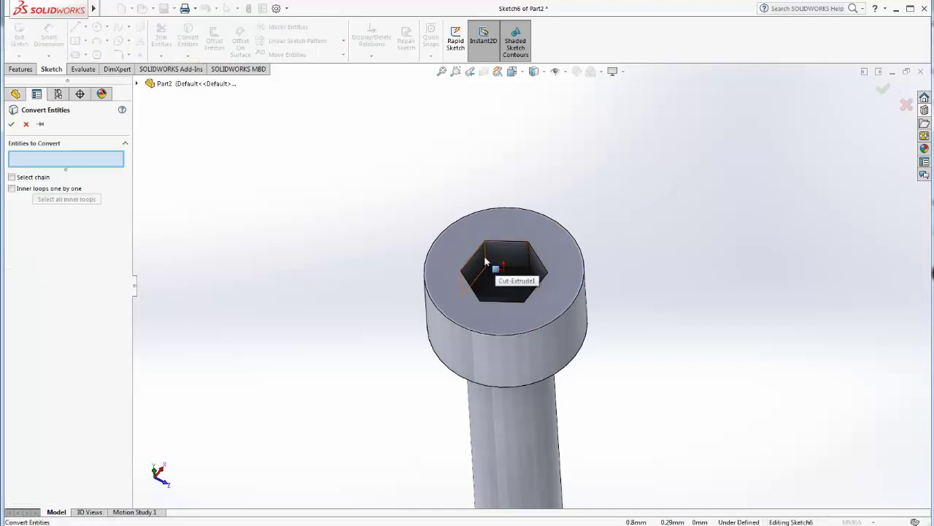
pyautogui.click(487, 256)
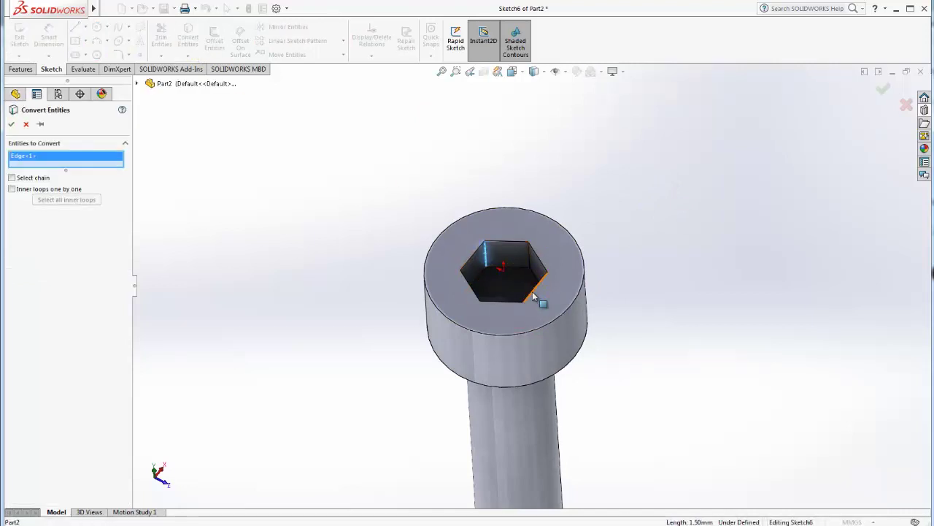
pyautogui.moveTo(544, 294); pyautogui.dragTo(565, 318, button='middle')
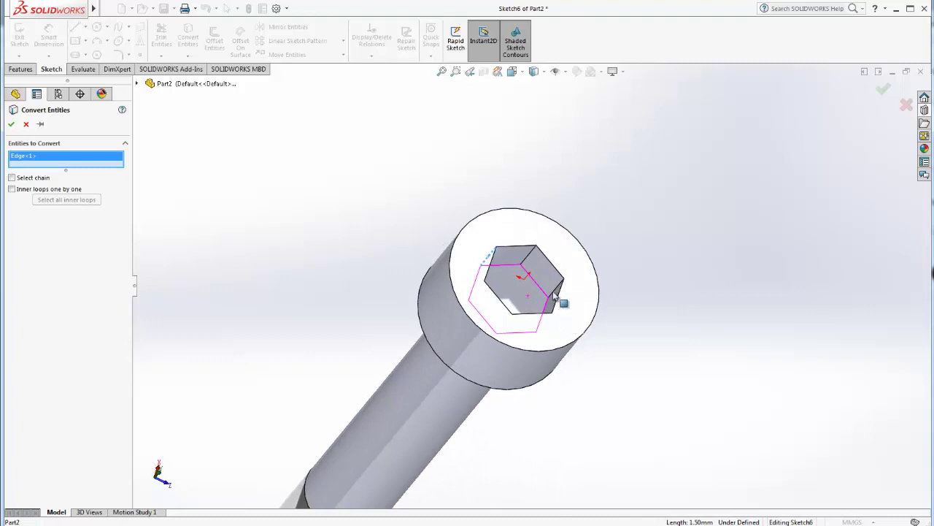
pyautogui.click(557, 293)
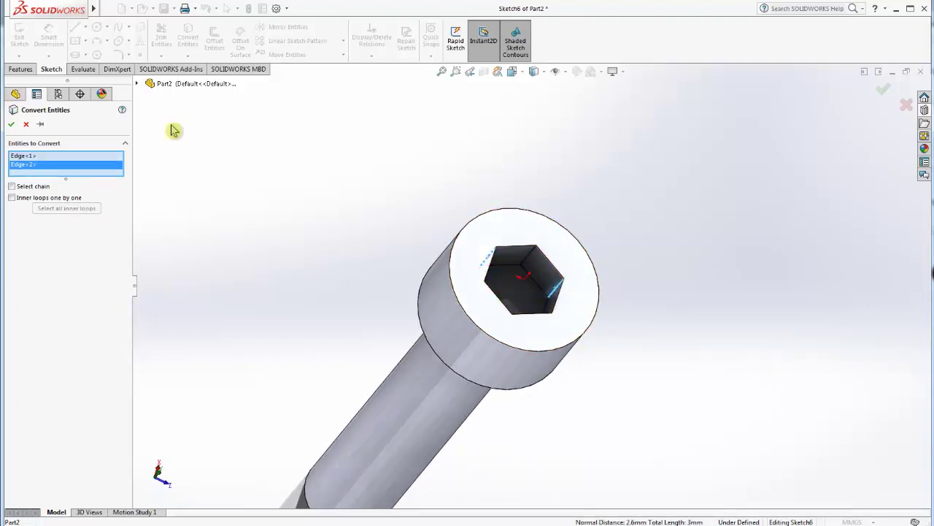
pyautogui.click(11, 124)
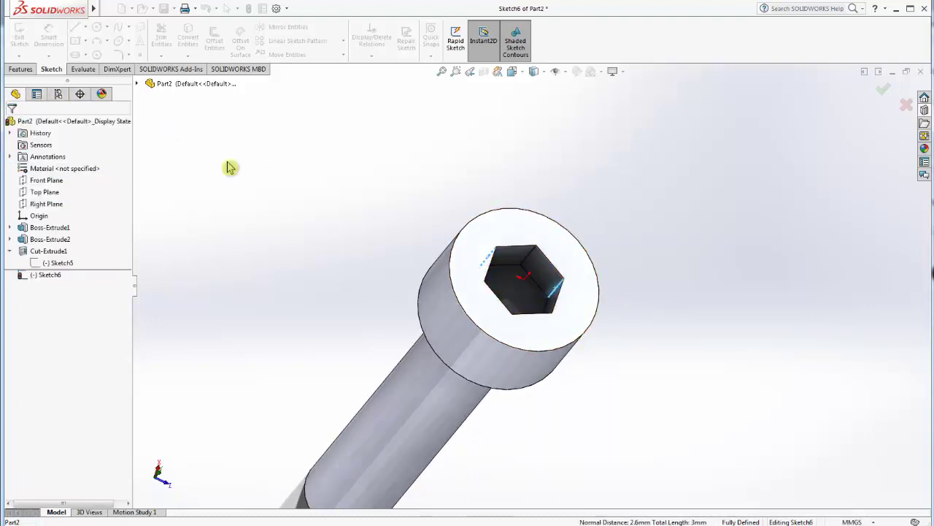
# View the sketch straight on and check the two projected socket lines
pyautogui.click(58, 276)
pyautogui.click(85, 266)
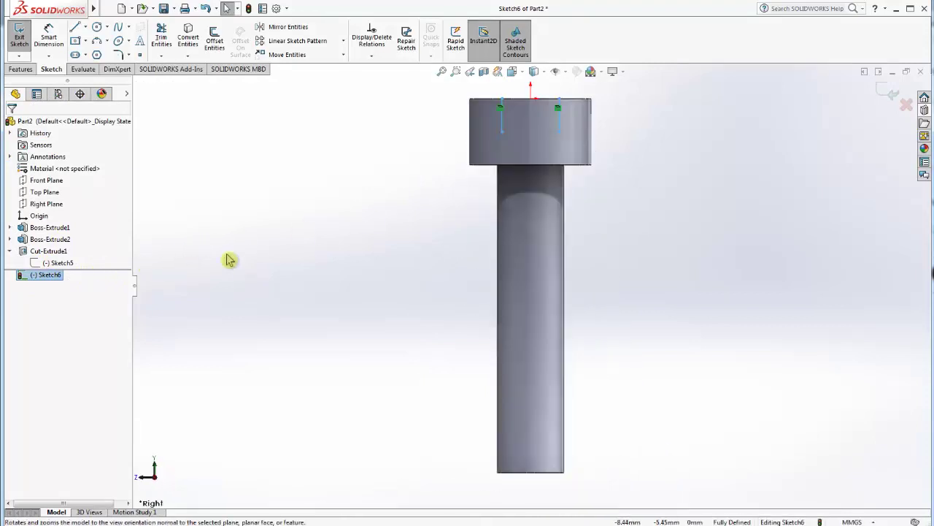
pyautogui.scroll(-2, 592, 151)
pyautogui.scroll(-1, 635, 158)
pyautogui.scroll(-1, 573, 175)
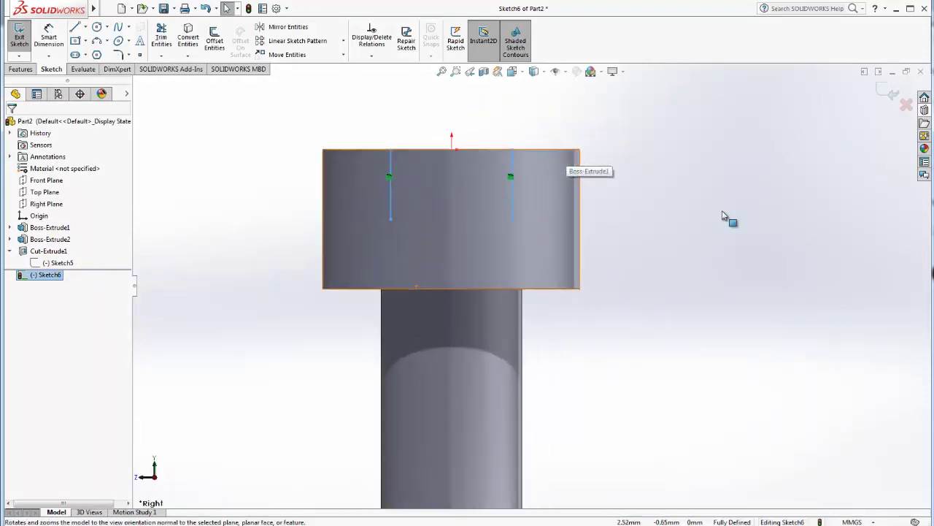
pyautogui.click(511, 182)
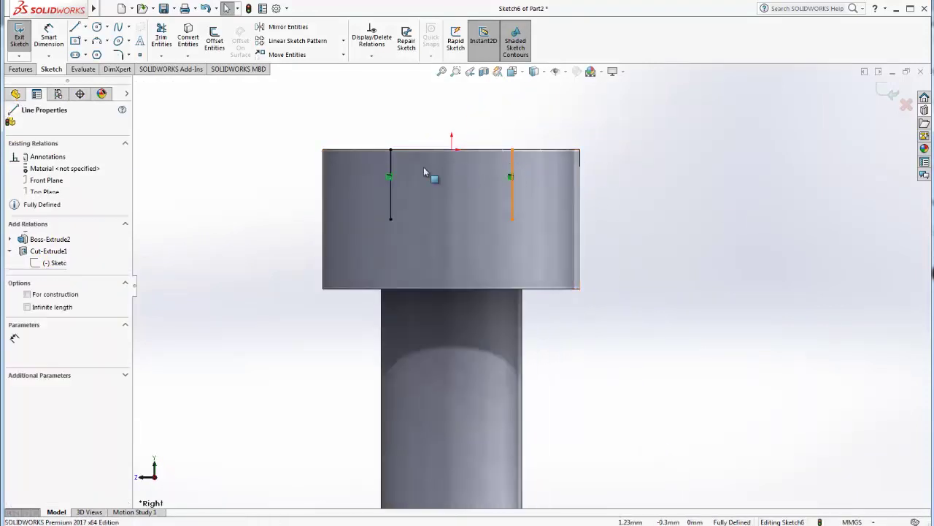
pyautogui.keyDown('ctrl'); pyautogui.click(392, 173); pyautogui.keyUp('ctrl')
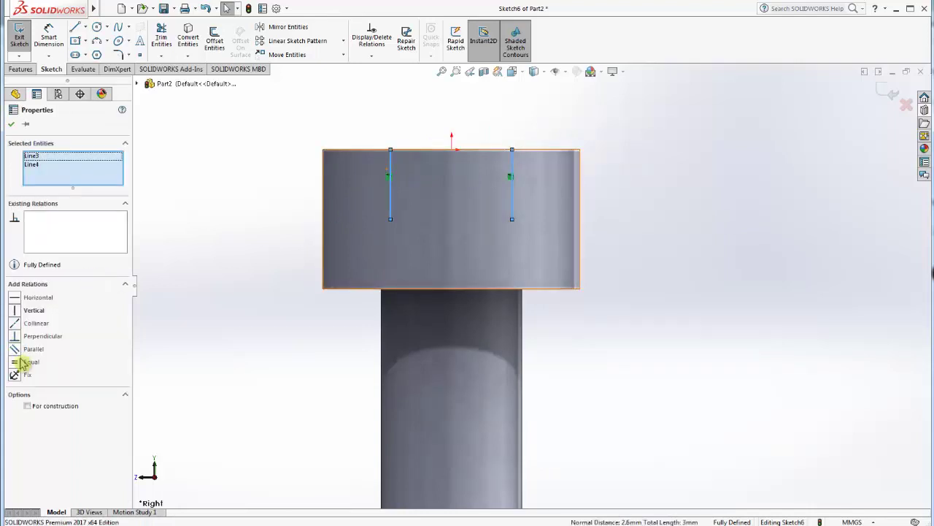
pyautogui.click(430, 223)
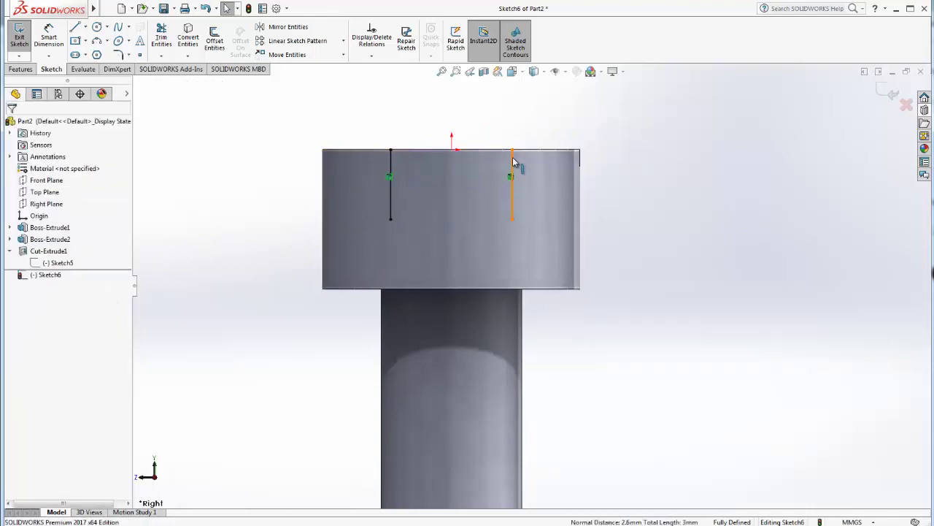
pyautogui.click(511, 173)
pyautogui.click(62, 336)
pyautogui.click(215, 308)
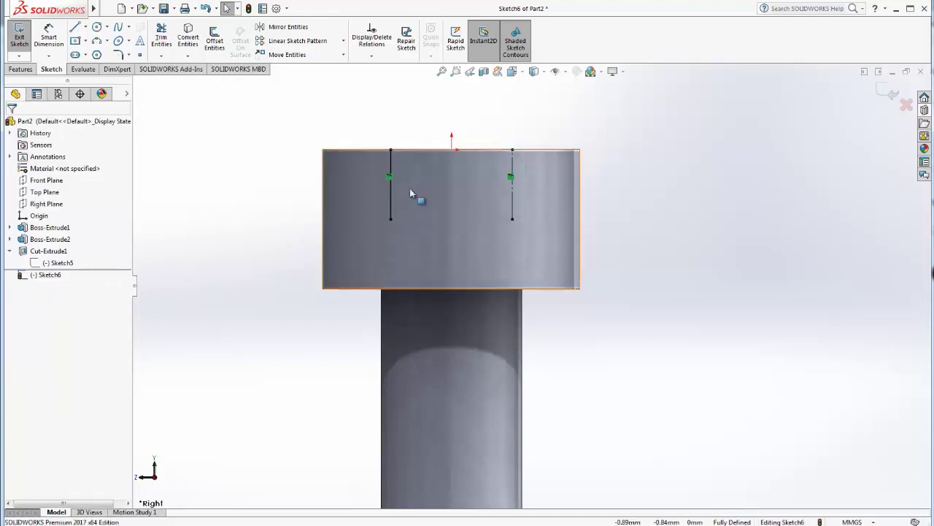
pyautogui.click(392, 192)
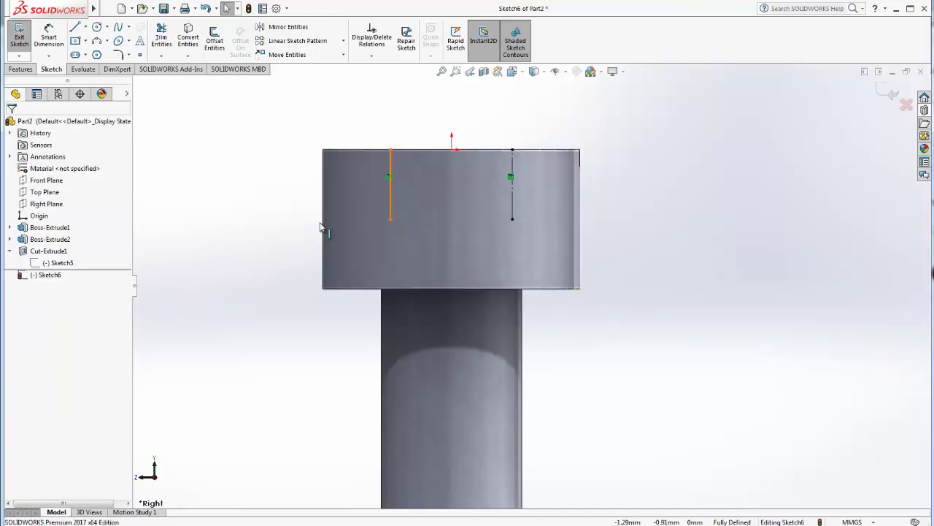
pyautogui.click(219, 326)
pyautogui.scroll(-1, 593, 212)
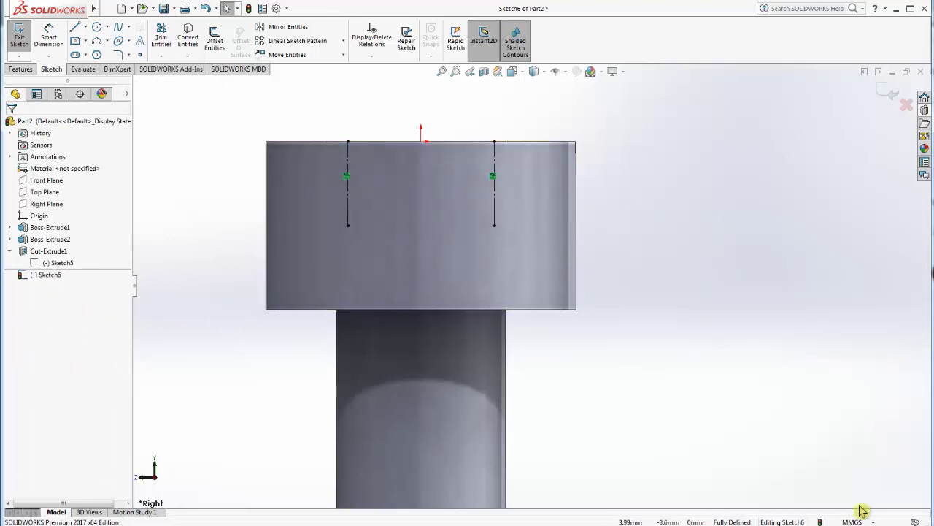
pyautogui.scroll(1, 792, 422)
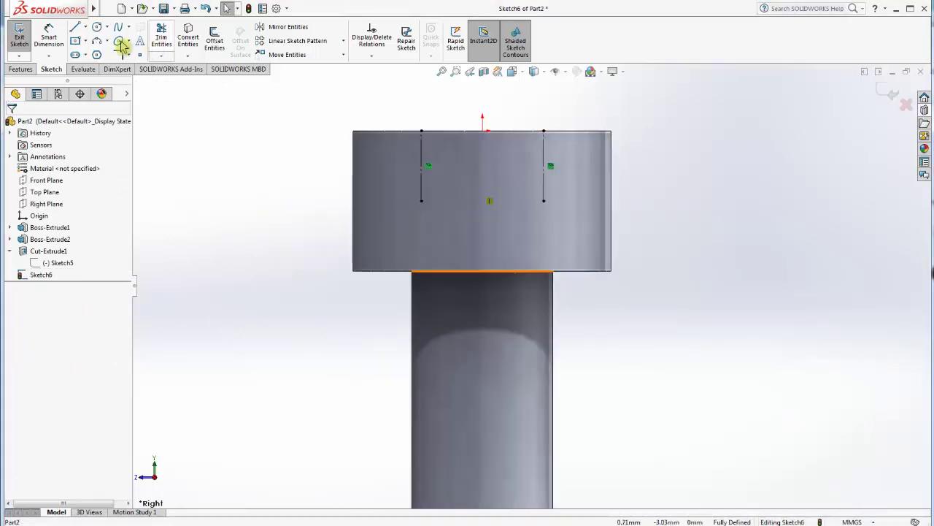
# Draw a vertical centerline from the head's top centre down to its bottom
pyautogui.click(85, 27)
pyautogui.click(95, 50)
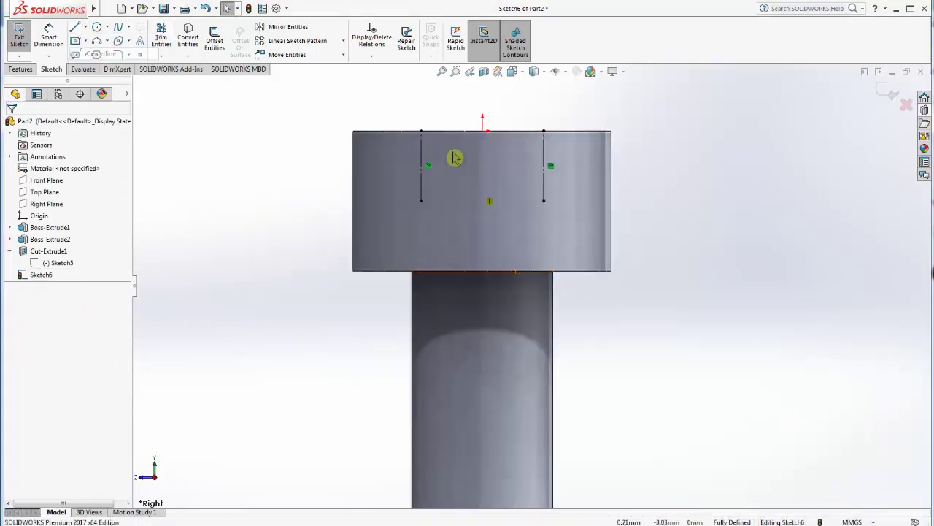
pyautogui.click(483, 132)
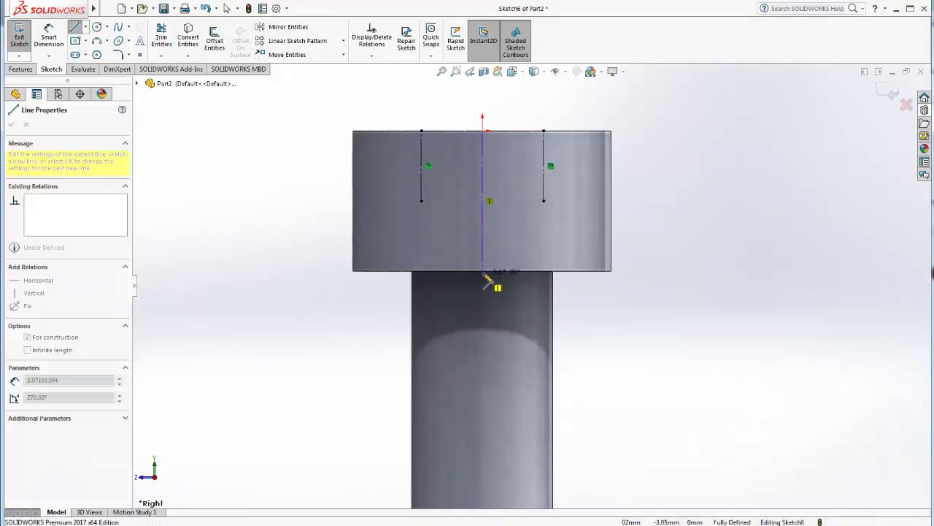
pyautogui.click(482, 271)
pyautogui.click(79, 27)
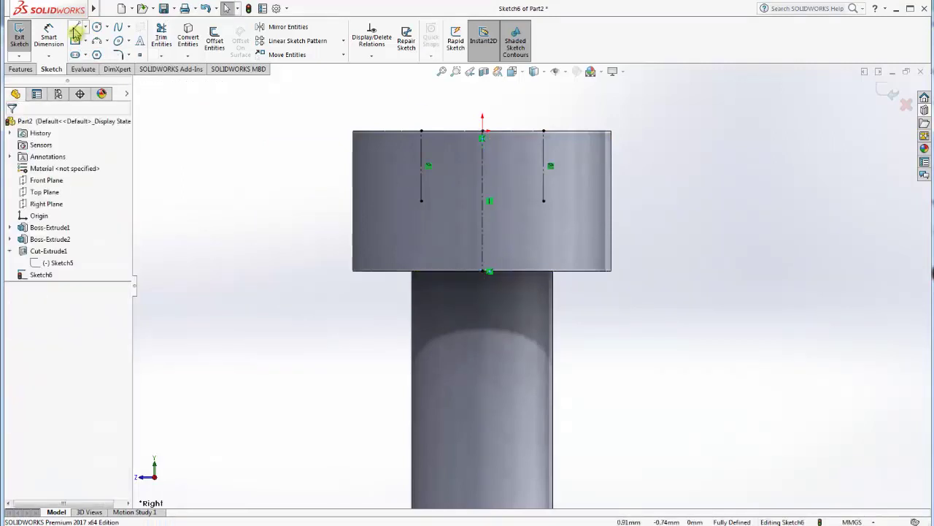
# Draw a closed triangle from the left socket line's lower end to the centre axis
pyautogui.click(75, 30)
pyautogui.click(421, 201)
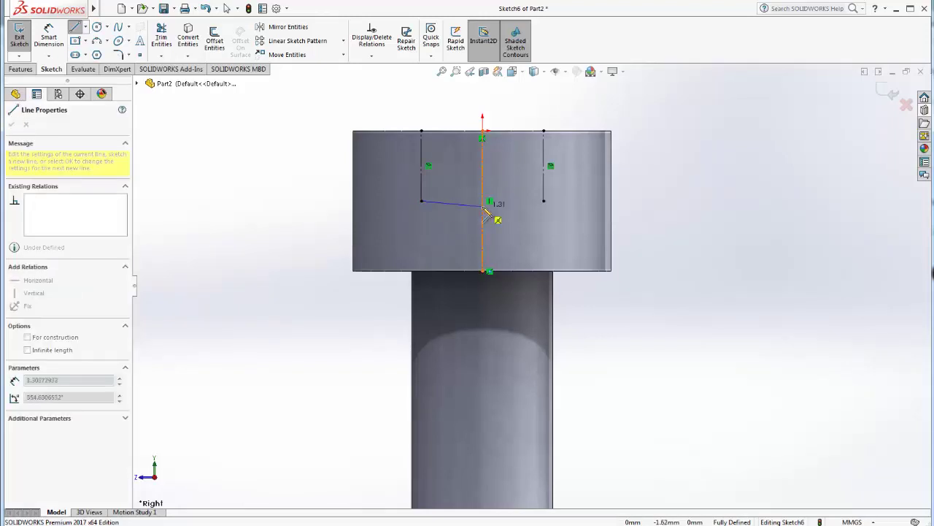
pyautogui.click(483, 200)
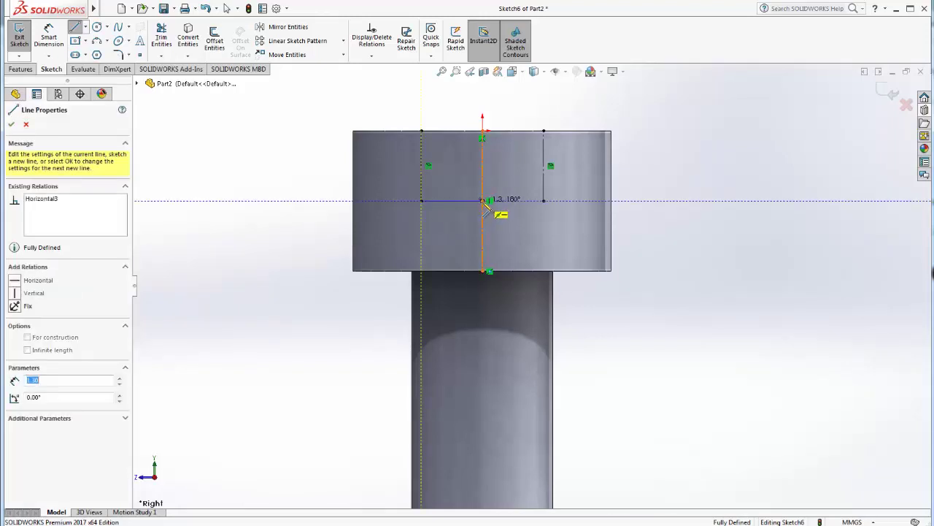
pyautogui.click(483, 235)
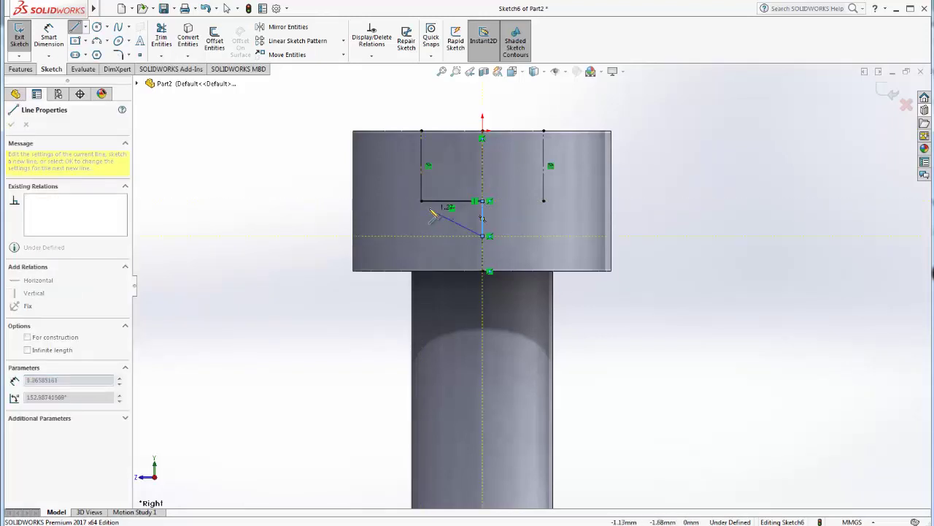
pyautogui.click(421, 201)
pyautogui.press('Escape')
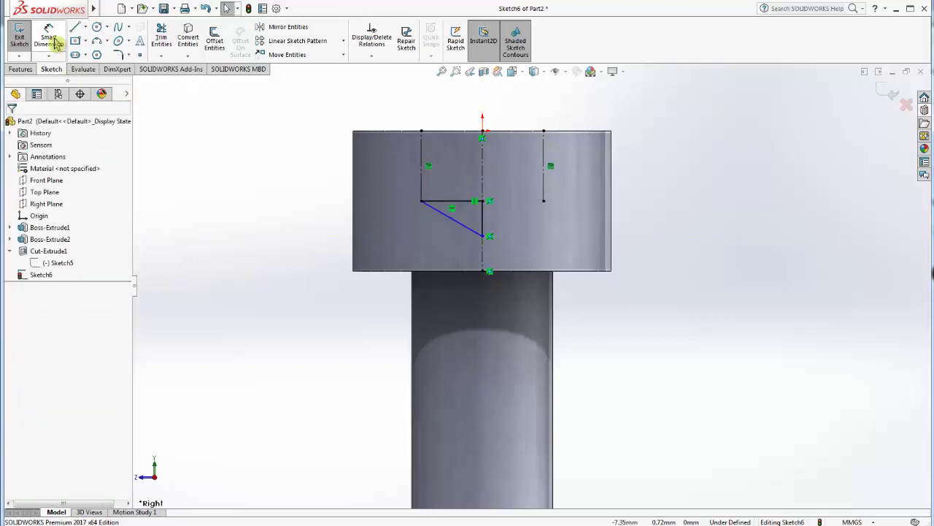
# Dimension the triangle's vertical leg to 0.5 mm and return to isometric view
pyautogui.click(484, 221)
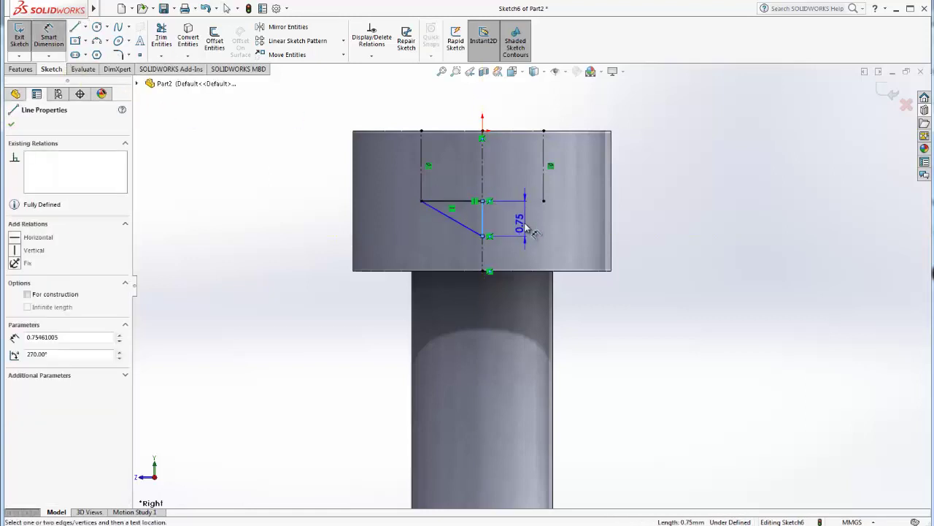
pyautogui.click(533, 231)
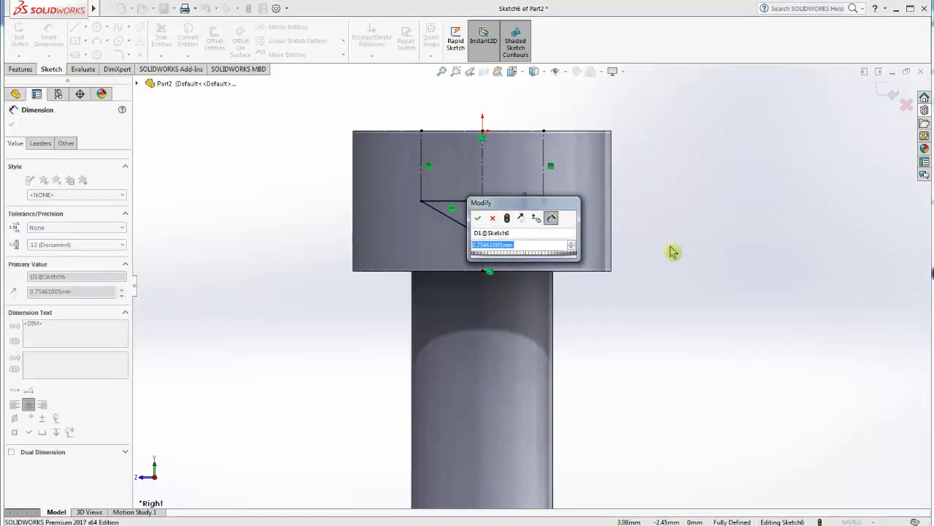
pyautogui.write('0.')
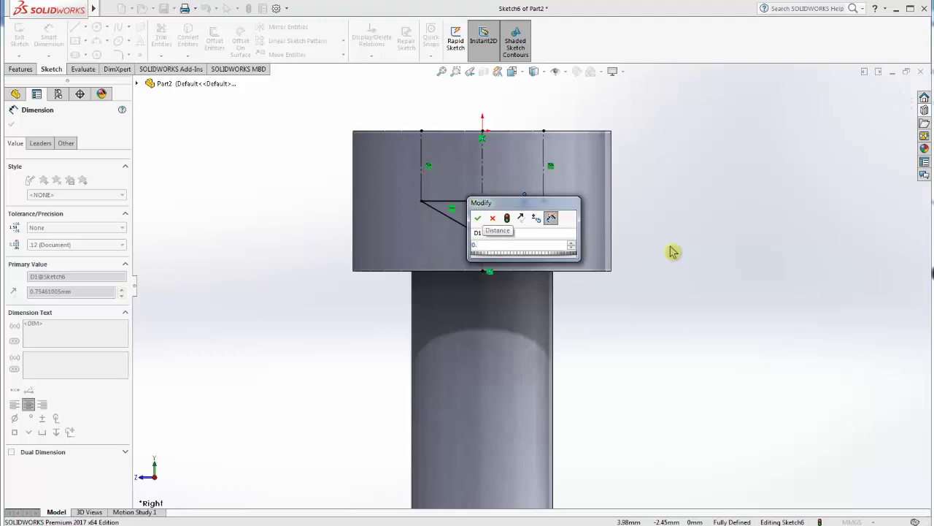
pyautogui.write('5')
pyautogui.click(477, 218)
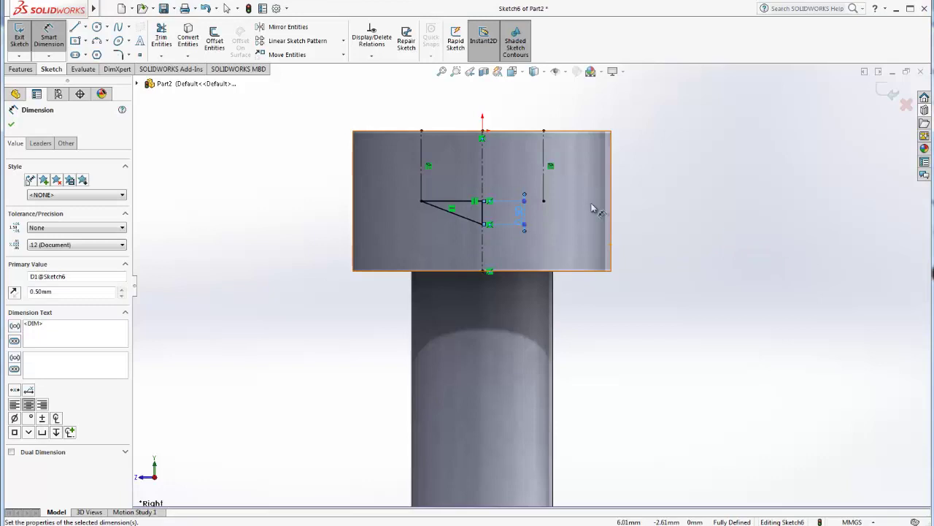
pyautogui.press('Escape')
pyautogui.hotkey('ctrl', '7')
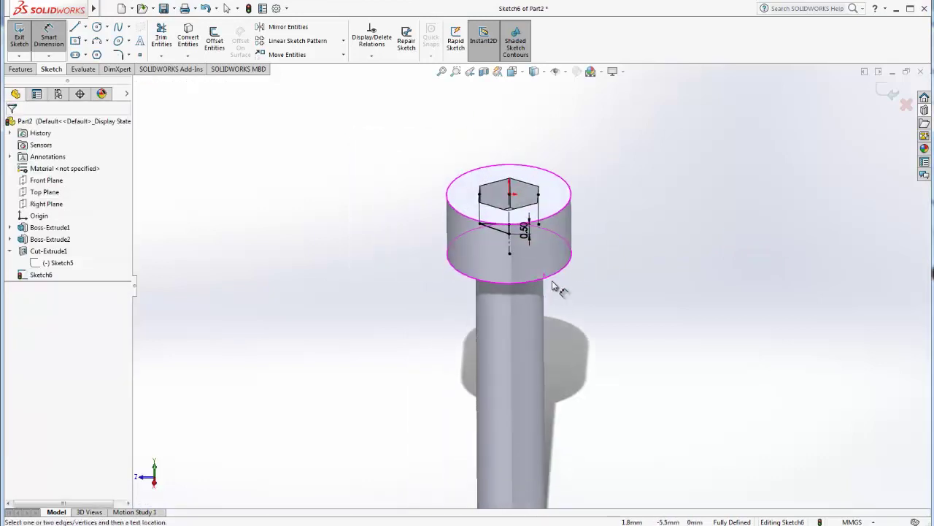
pyautogui.scroll(-2, 584, 241)
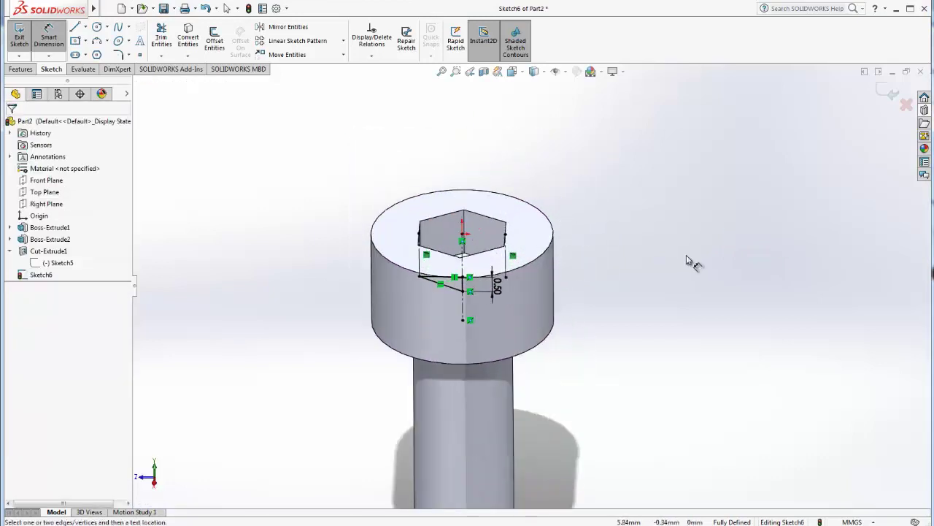
pyautogui.click(21, 70)
# Revolve-cut the triangle 360° around the centerline to give the socket a cone bottom
pyautogui.click(223, 38)
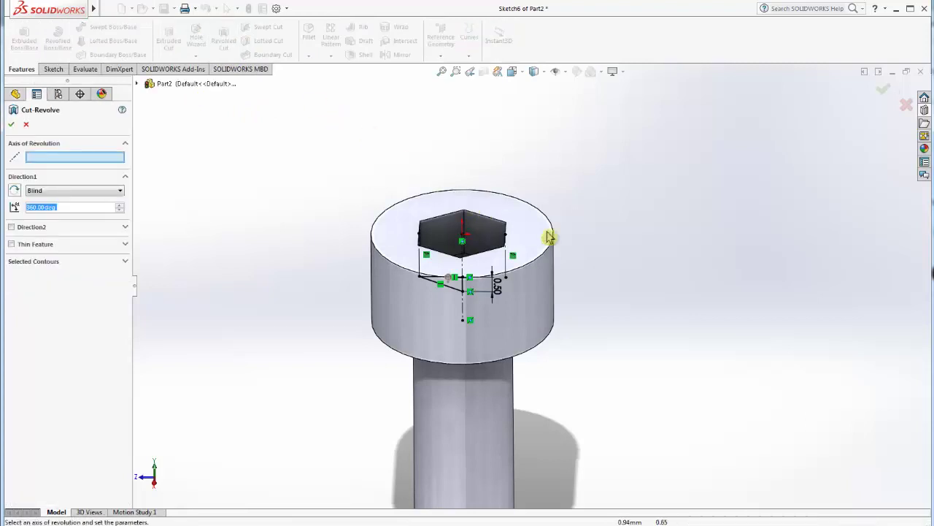
pyautogui.scroll(-1, 541, 252)
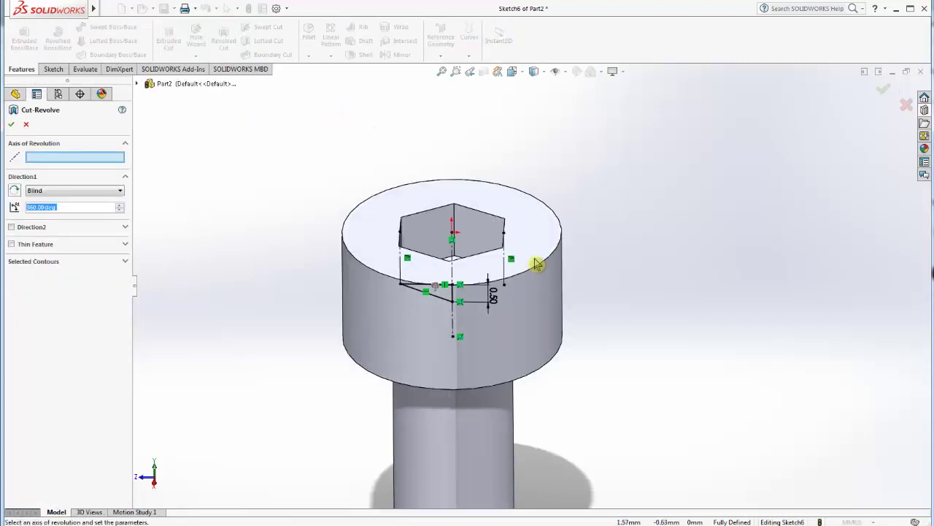
pyautogui.click(454, 259)
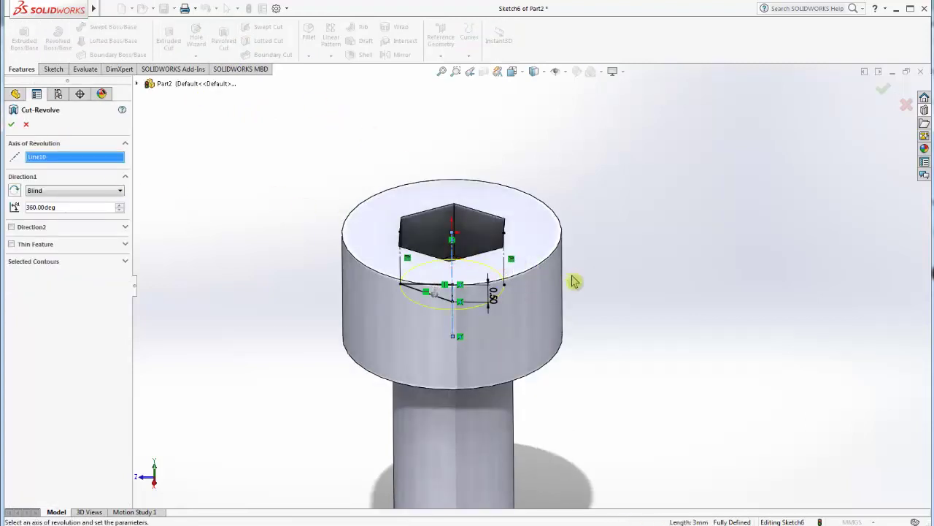
pyautogui.click(11, 125)
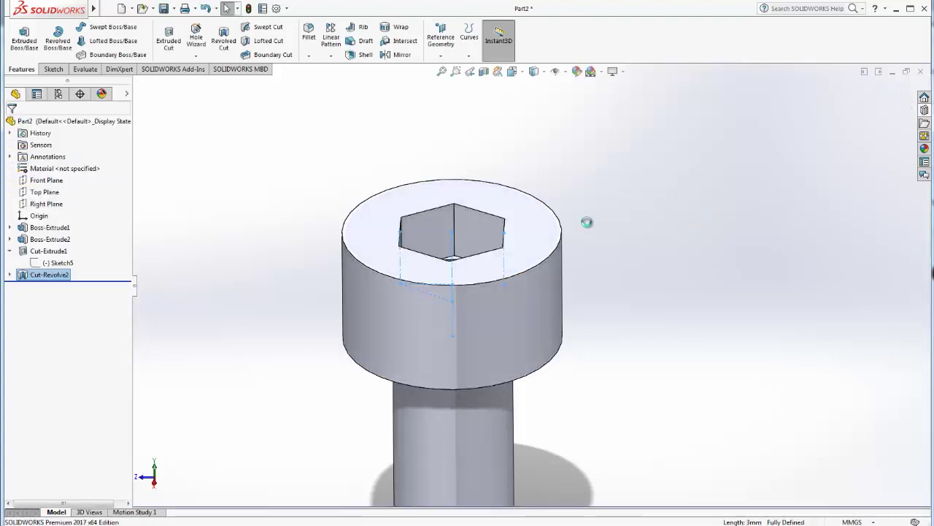
pyautogui.scroll(3, 569, 236)
pyautogui.scroll(2, 485, 263)
pyautogui.moveTo(485, 263)
pyautogui.mouseDown(button='middle')
pyautogui.moveTo(509, 307)
pyautogui.moveTo(483, 341)
pyautogui.moveTo(495, 306)
pyautogui.moveTo(536, 290)
pyautogui.mouseUp(button='middle')
pyautogui.scroll(-2, 509, 307)
pyautogui.scroll(2, 495, 306)
pyautogui.scroll(2, 495, 306)
pyautogui.scroll(-3, 570, 292)
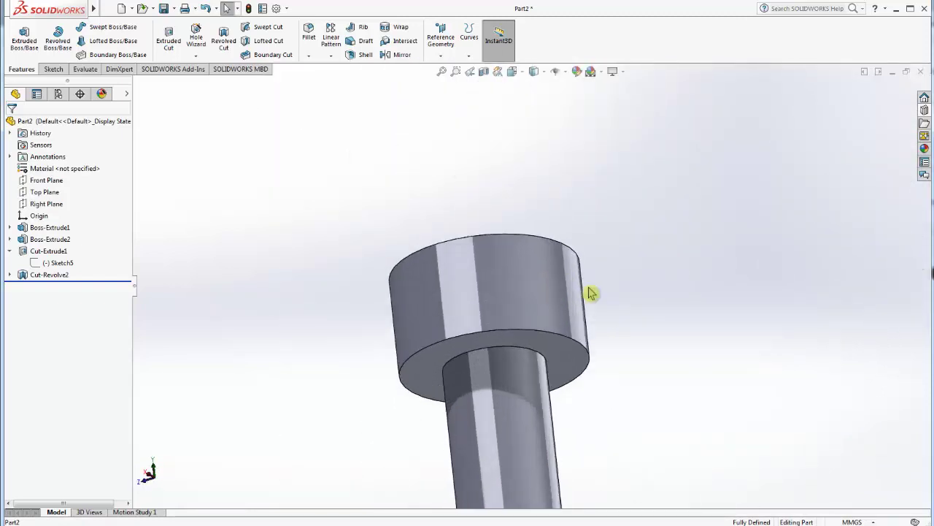
pyautogui.scroll(-1, 592, 295)
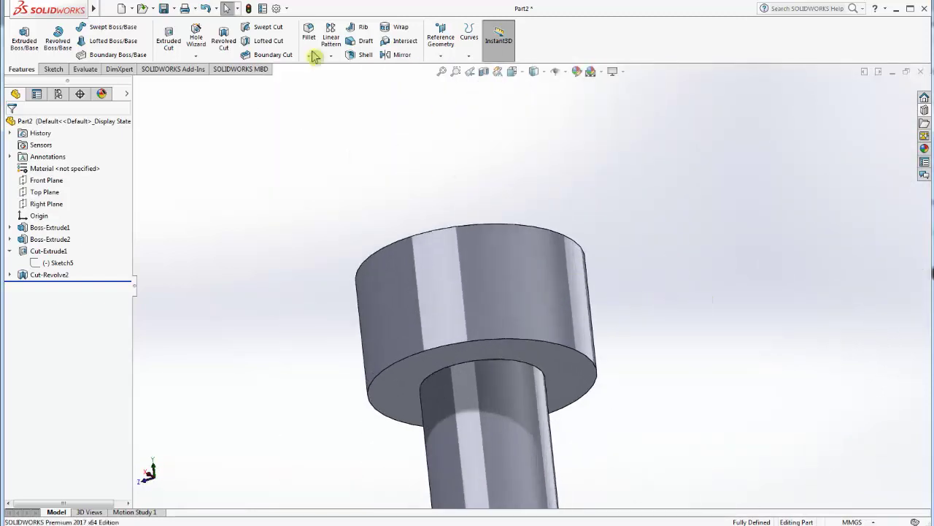
# Fillet the head's shank junction, underside rim and top edge with a 0.1 mm radius
pyautogui.click(544, 376)
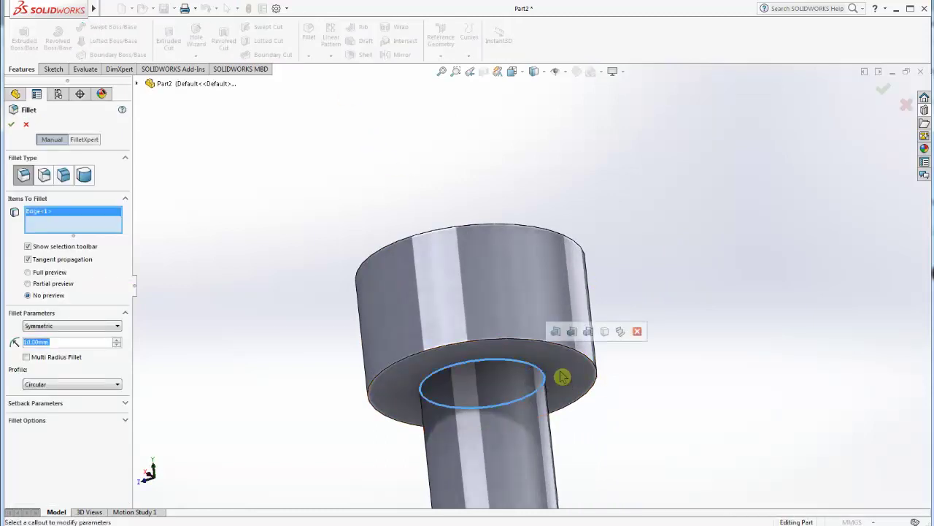
pyautogui.click(475, 346)
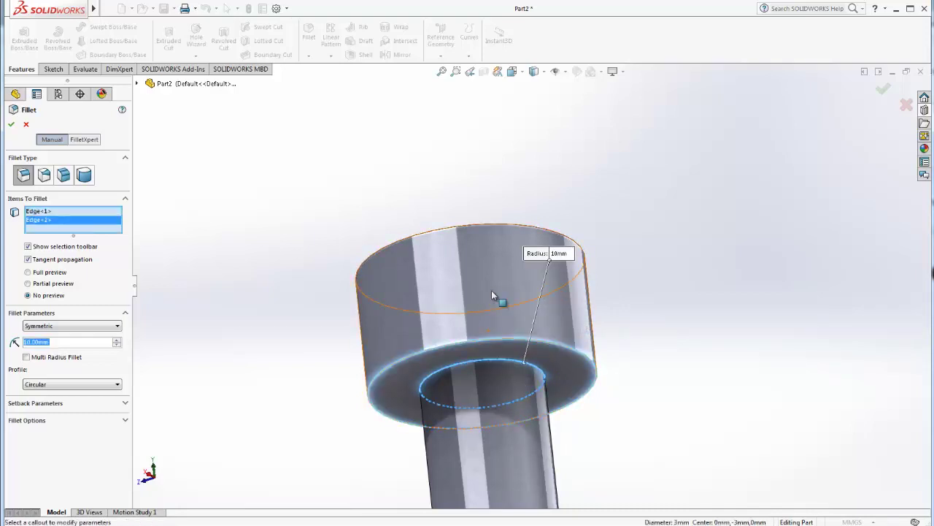
pyautogui.moveTo(496, 297); pyautogui.dragTo(501, 335, button='middle')
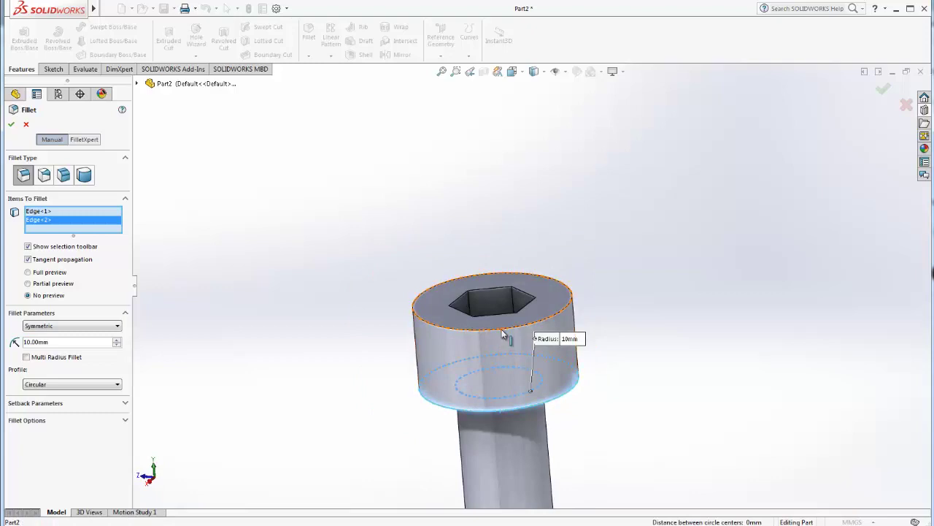
pyautogui.click(503, 334)
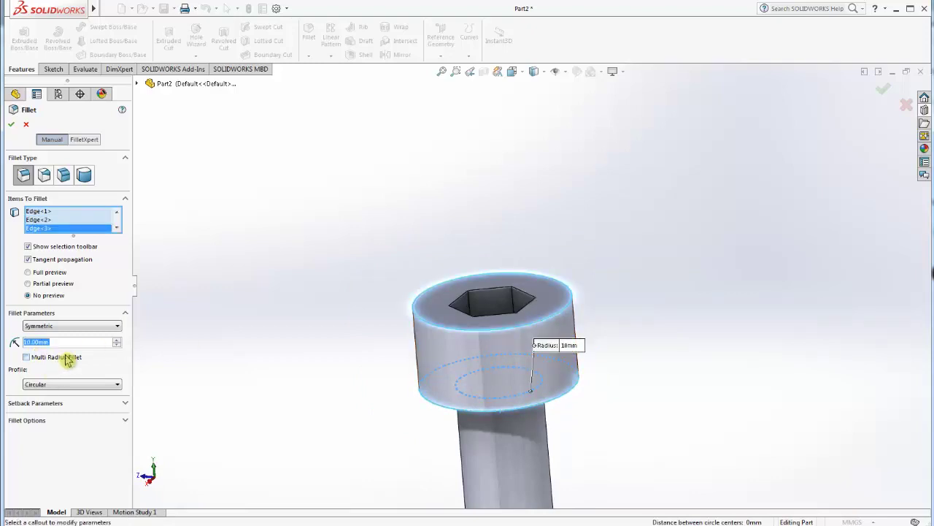
pyautogui.write('0.1')
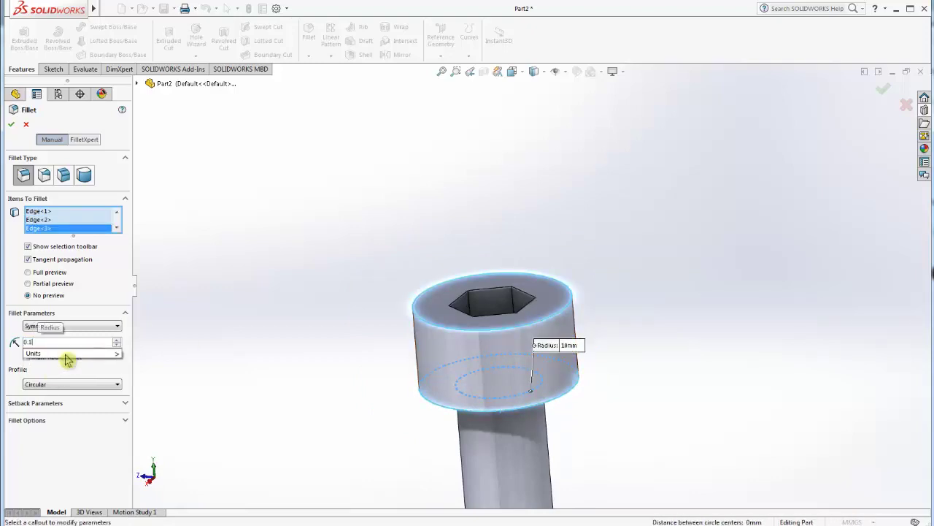
pyautogui.click(12, 127)
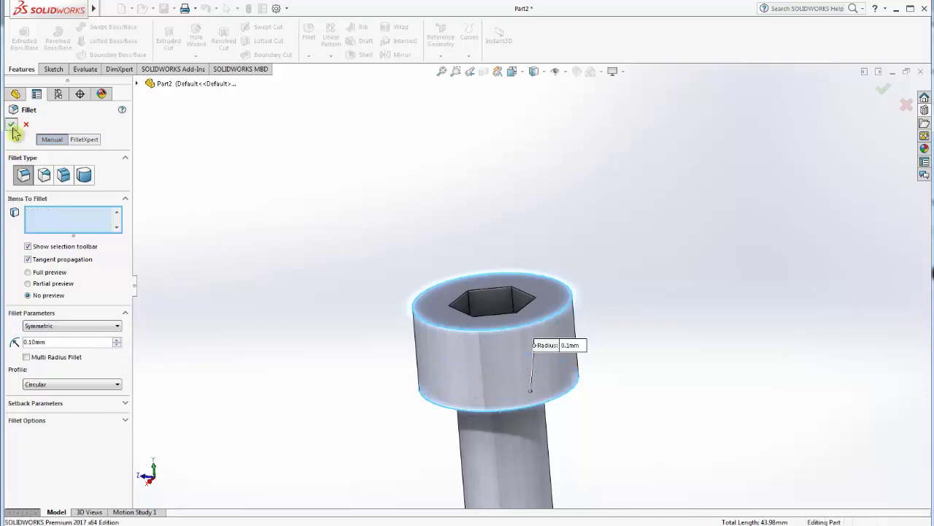
pyautogui.scroll(2, 496, 354)
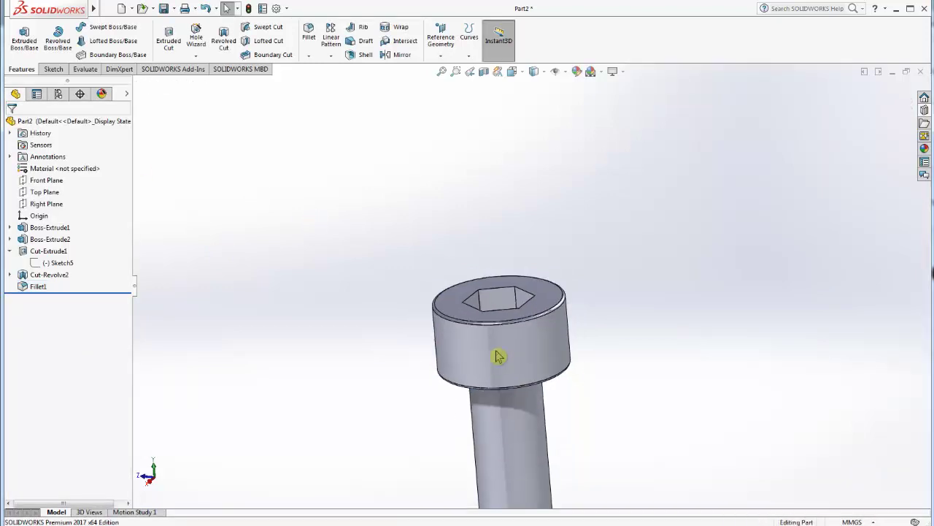
pyautogui.scroll(4, 538, 340)
pyautogui.moveTo(538, 340)
pyautogui.mouseDown(button='middle')
pyautogui.moveTo(560, 401)
pyautogui.moveTo(544, 322)
pyautogui.moveTo(346, 286)
pyautogui.moveTo(576, 328)
pyautogui.moveTo(537, 339)
pyautogui.moveTo(507, 267)
pyautogui.moveTo(513, 258)
pyautogui.moveTo(492, 270)
pyautogui.moveTo(684, 417)
pyautogui.mouseUp(button='middle')
pyautogui.scroll(-5, 544, 321)
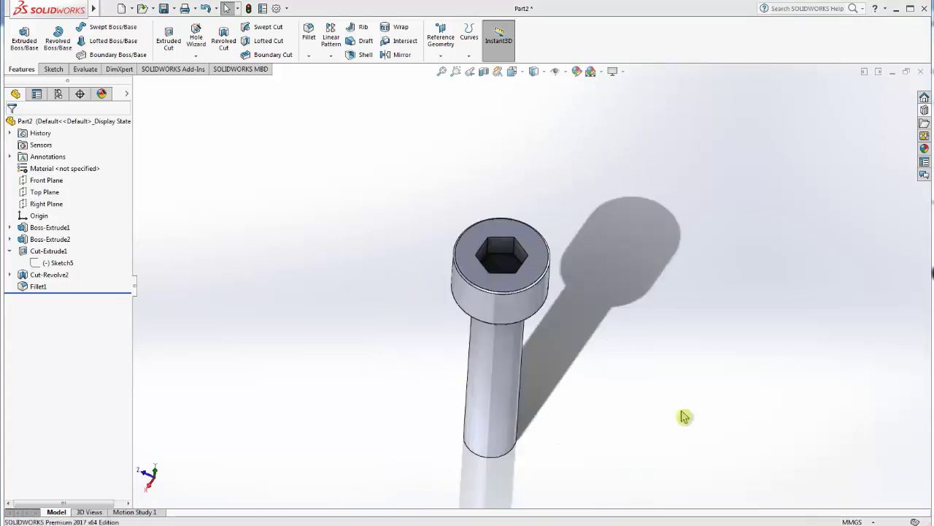
pyautogui.moveTo(635, 382)
pyautogui.mouseDown(button='middle')
pyautogui.moveTo(526, 282)
pyautogui.moveTo(559, 375)
pyautogui.moveTo(541, 288)
pyautogui.mouseUp(button='middle')
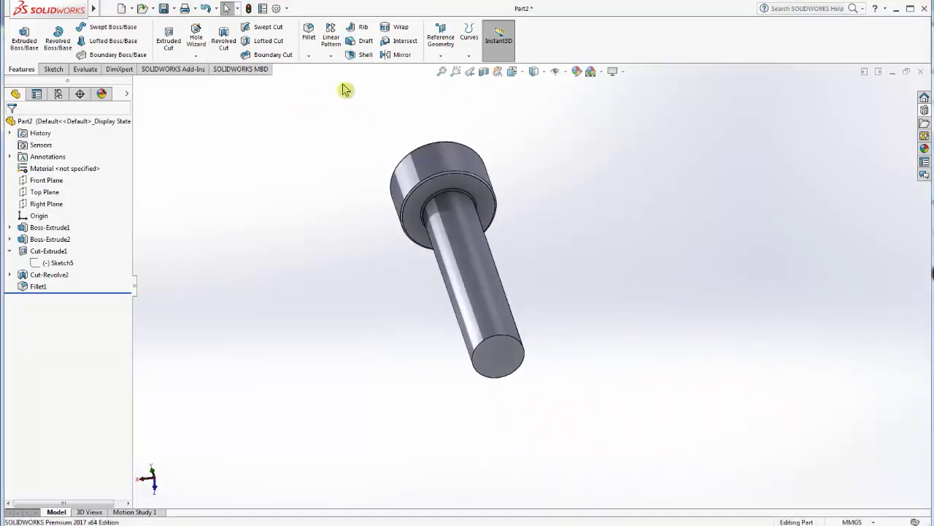
# Chamfer the shank's tip edge at 0.2 mm distance and 45°
pyautogui.click(311, 57)
pyautogui.click(313, 80)
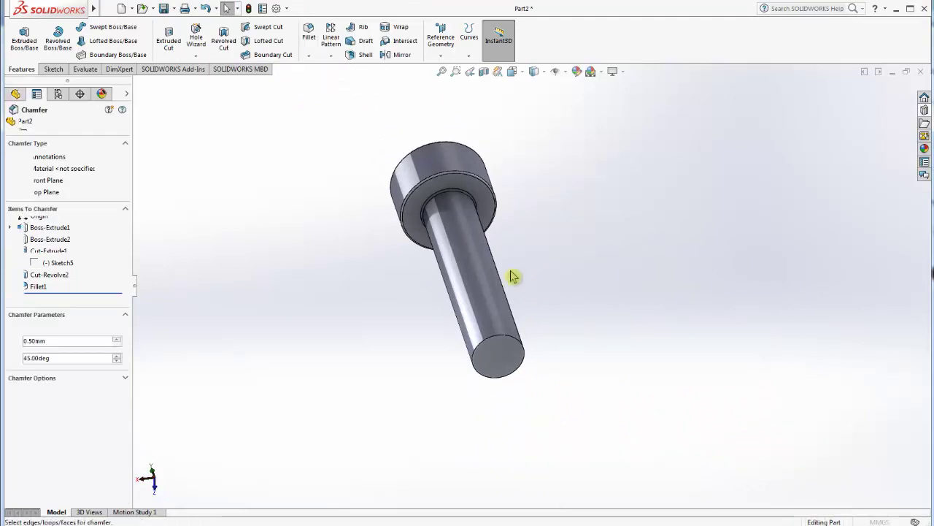
pyautogui.scroll(-3, 511, 273)
pyautogui.click(523, 371)
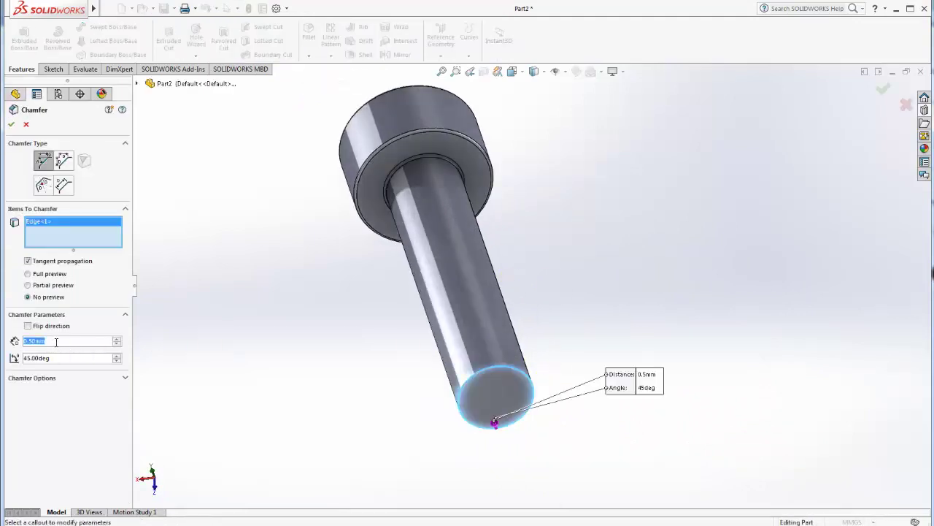
pyautogui.write('0.2')
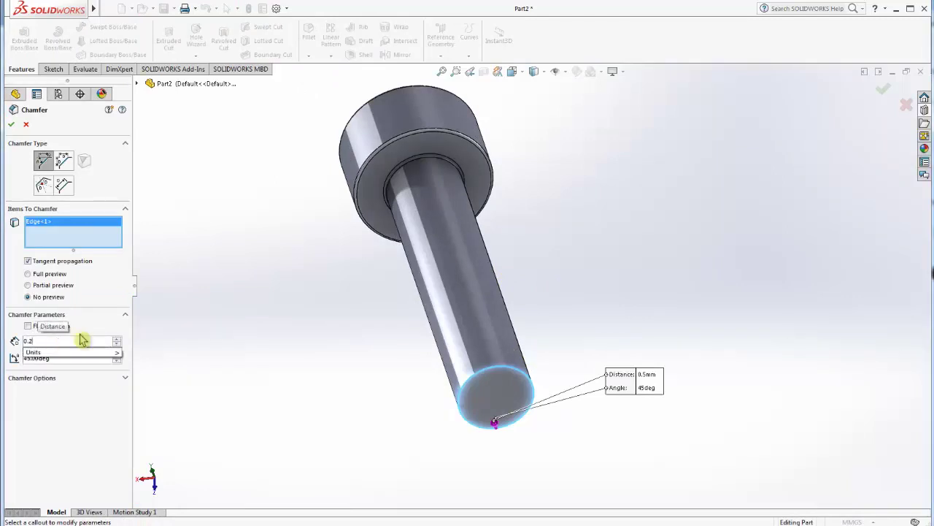
pyautogui.press('Return')
pyautogui.click(12, 126)
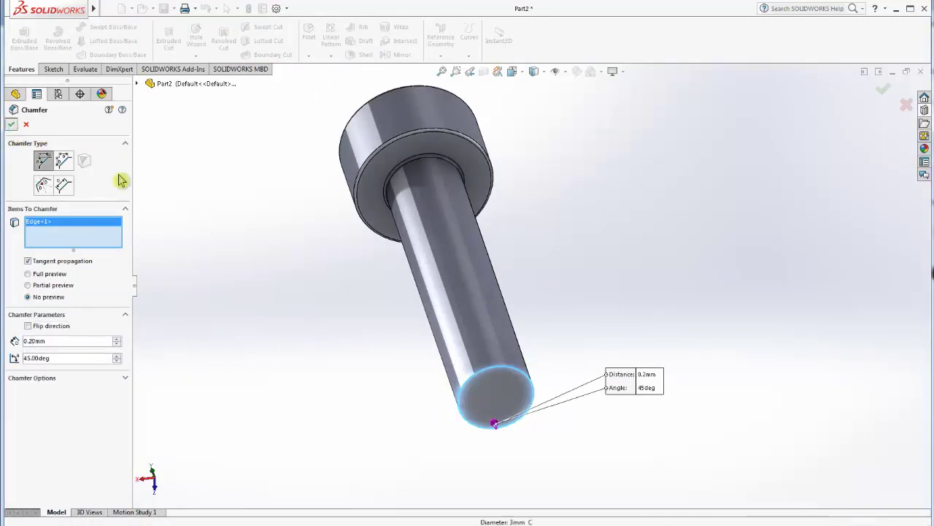
pyautogui.scroll(3, 423, 233)
pyautogui.moveTo(423, 232)
pyautogui.mouseDown(button='middle')
pyautogui.moveTo(539, 283)
pyautogui.moveTo(530, 236)
pyautogui.moveTo(655, 209)
pyautogui.mouseUp(button='middle')
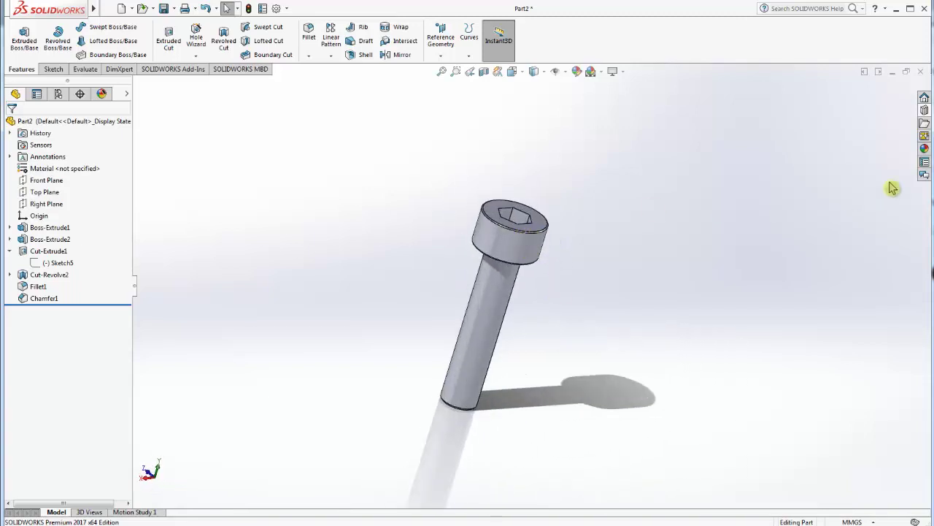
# Apply a black appearance to the whole screw and bring up Save As
pyautogui.click(923, 151)
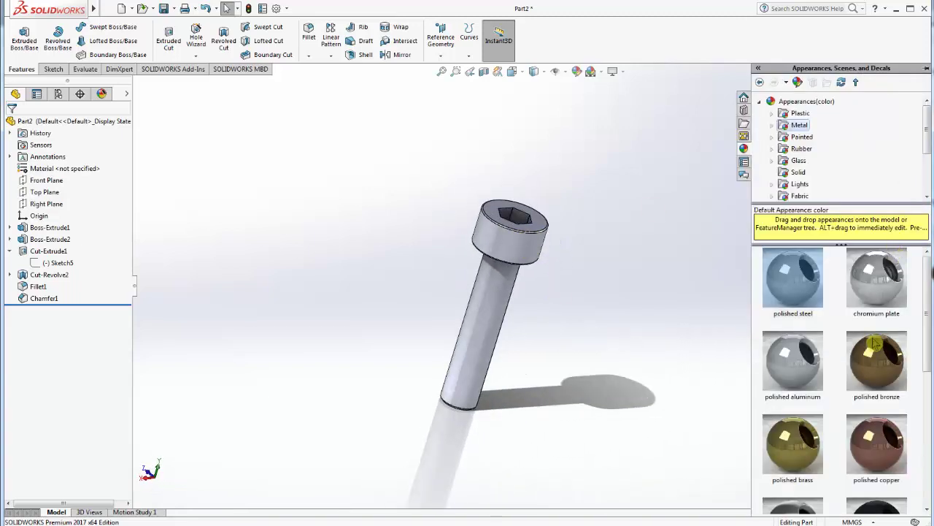
pyautogui.scroll(-3, 876, 343)
pyautogui.moveTo(872, 409); pyautogui.dragTo(496, 314)
pyautogui.moveTo(615, 284)
pyautogui.mouseDown(button='middle')
pyautogui.moveTo(440, 265)
pyautogui.moveTo(526, 280)
pyautogui.moveTo(550, 309)
pyautogui.moveTo(495, 290)
pyautogui.moveTo(503, 281)
pyautogui.mouseUp(button='middle')
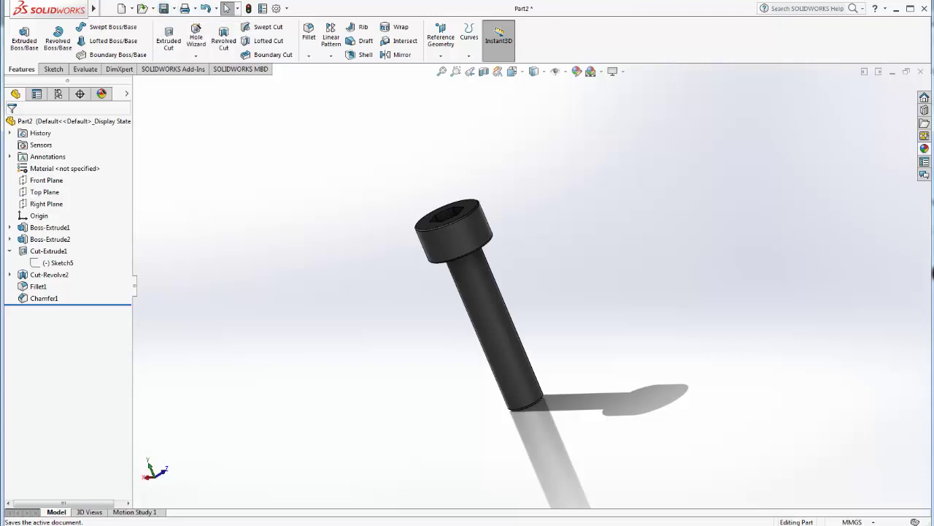
pyautogui.click(163, 8)
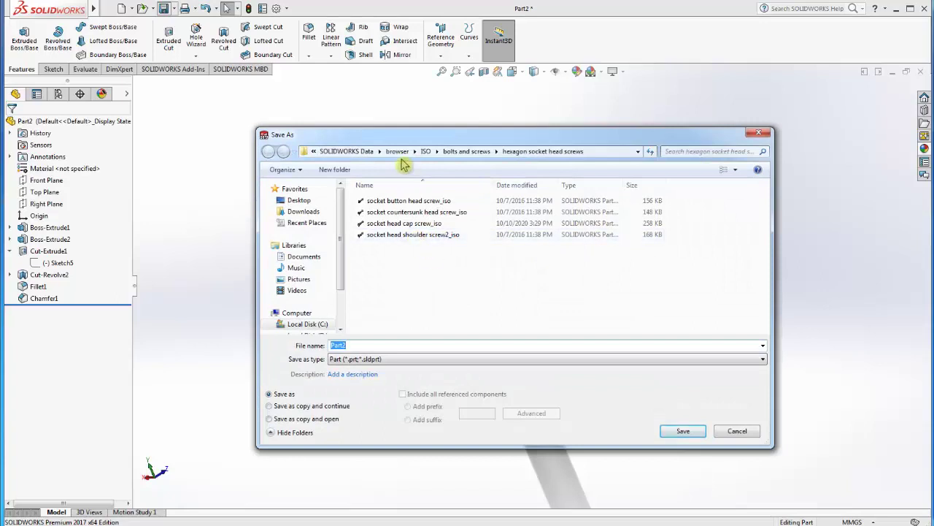
pyautogui.moveTo(303, 211)
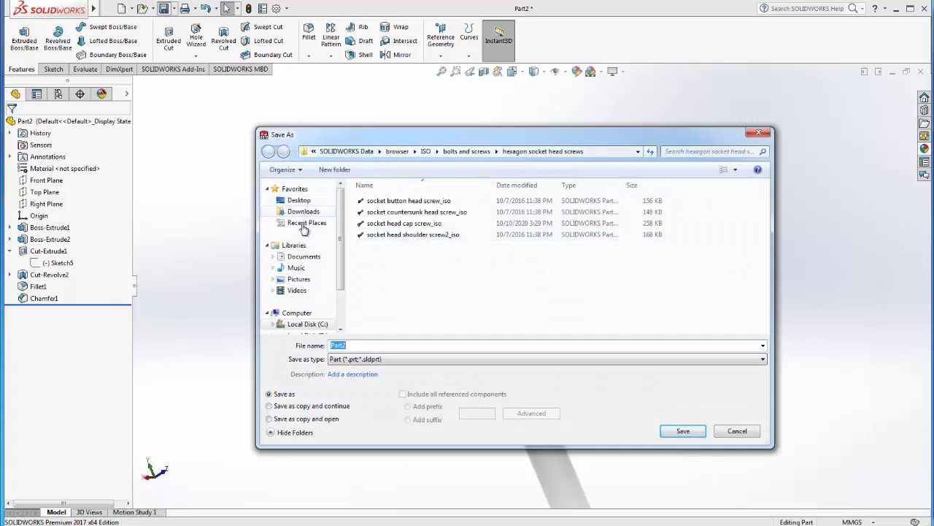
# Browse the Save As dialog to D:\SOLID\Drill Press\Drill Chuck\Locking Ring as the save folder
pyautogui.click(321, 315)
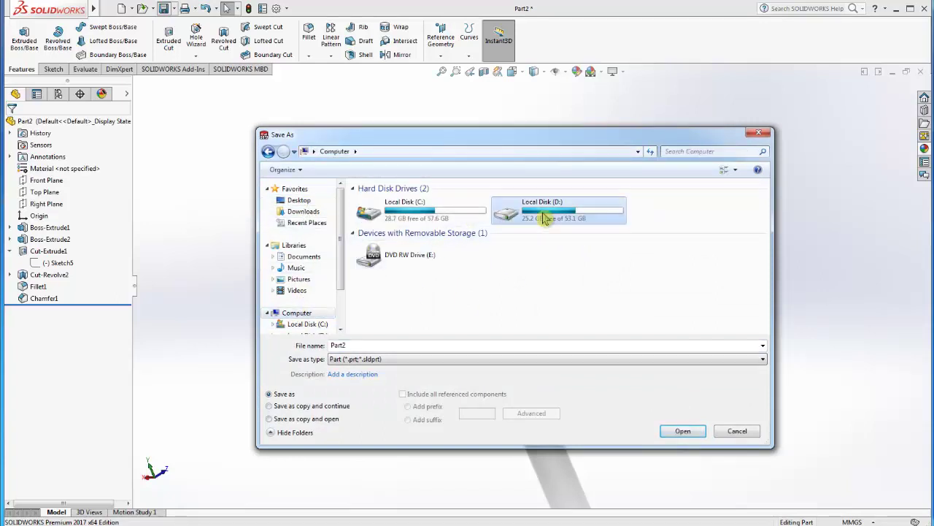
pyautogui.doubleClick(549, 215)
pyautogui.doubleClick(380, 245)
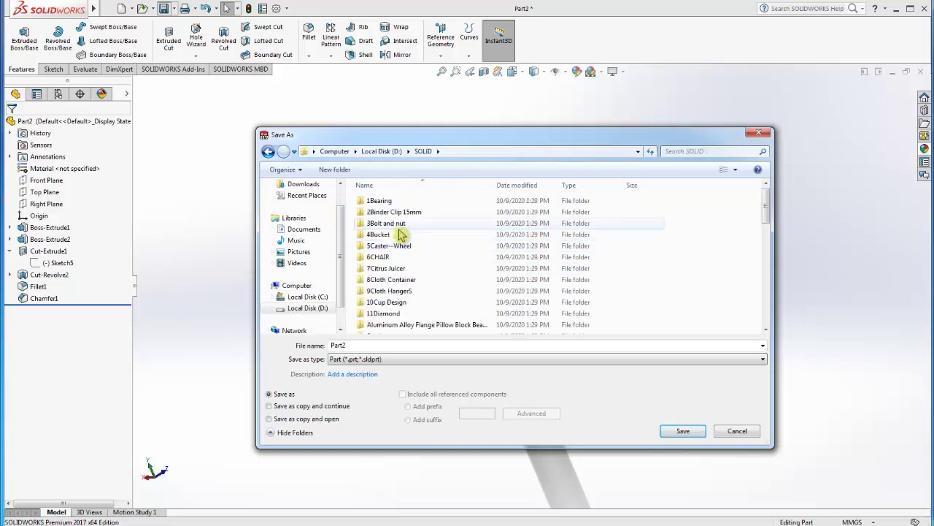
pyautogui.scroll(-1, 404, 311)
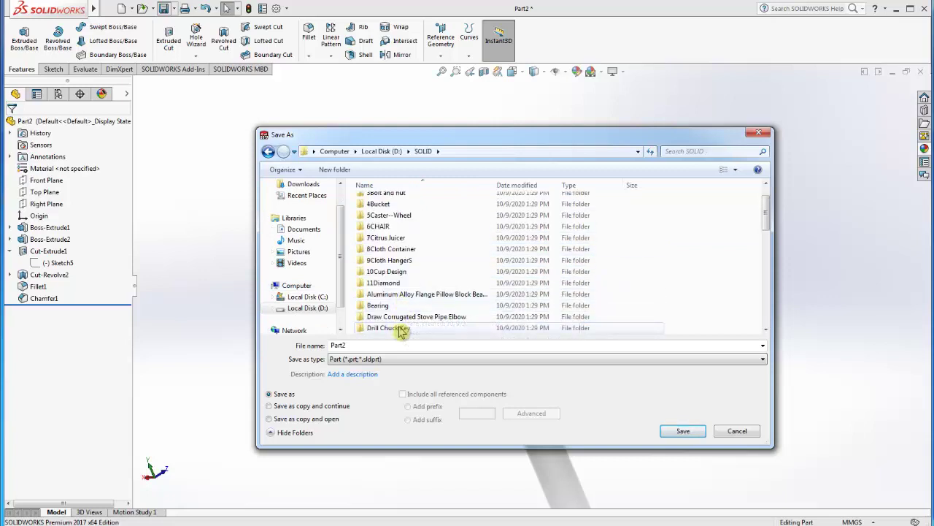
pyautogui.scroll(-1, 417, 310)
pyautogui.doubleClick(415, 306)
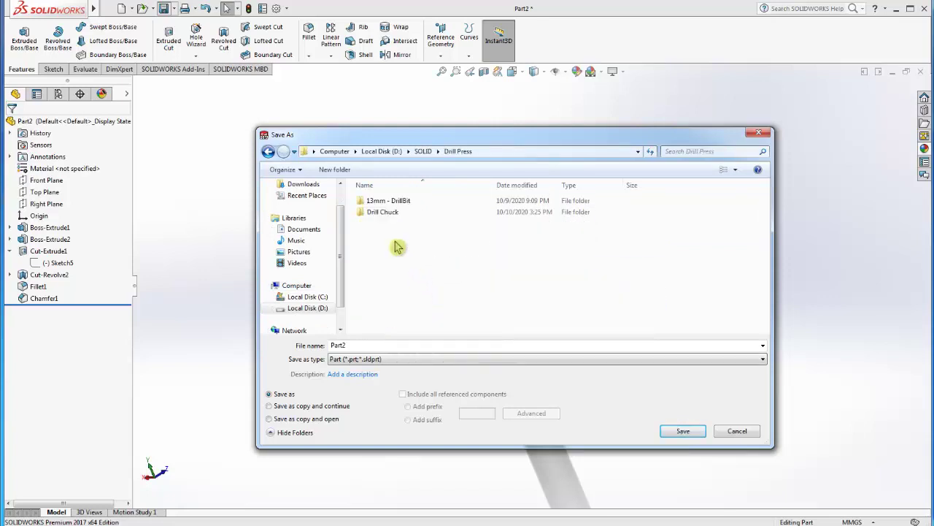
pyautogui.click(403, 214)
pyautogui.doubleClick(403, 213)
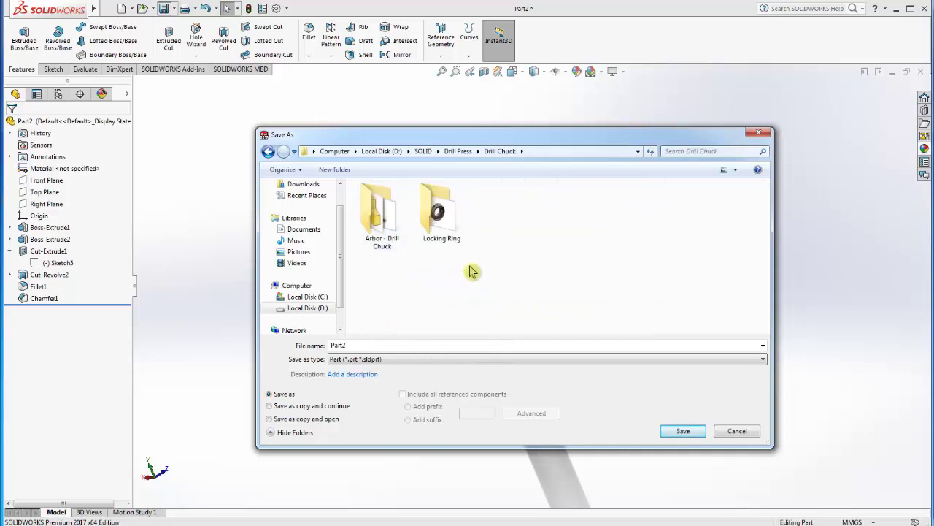
pyautogui.doubleClick(445, 213)
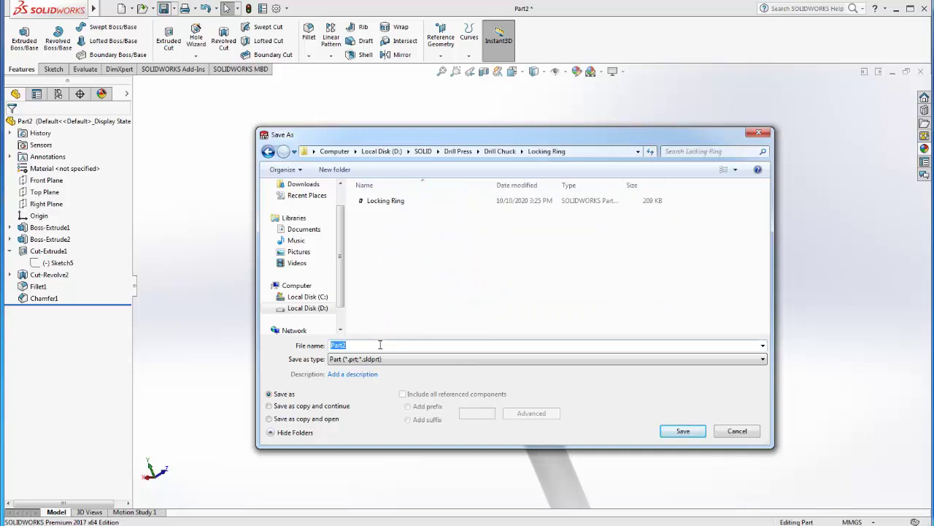
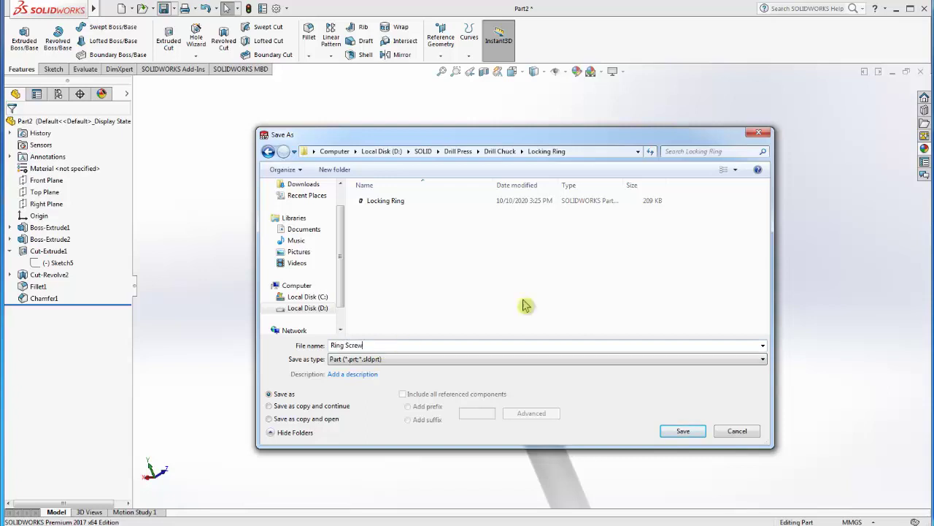
# Save the part as Ring Screw and create a new assembly from it
pyautogui.click(684, 432)
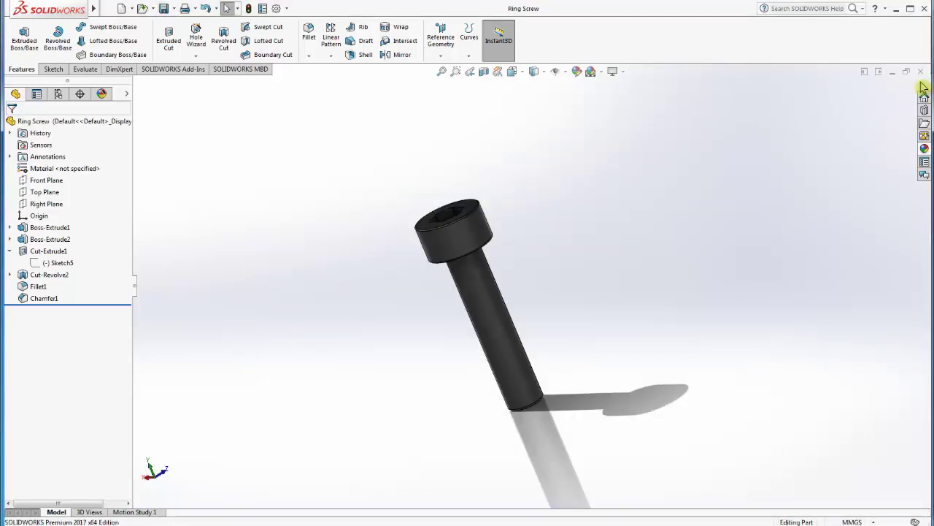
pyautogui.click(132, 8)
pyautogui.click(176, 33)
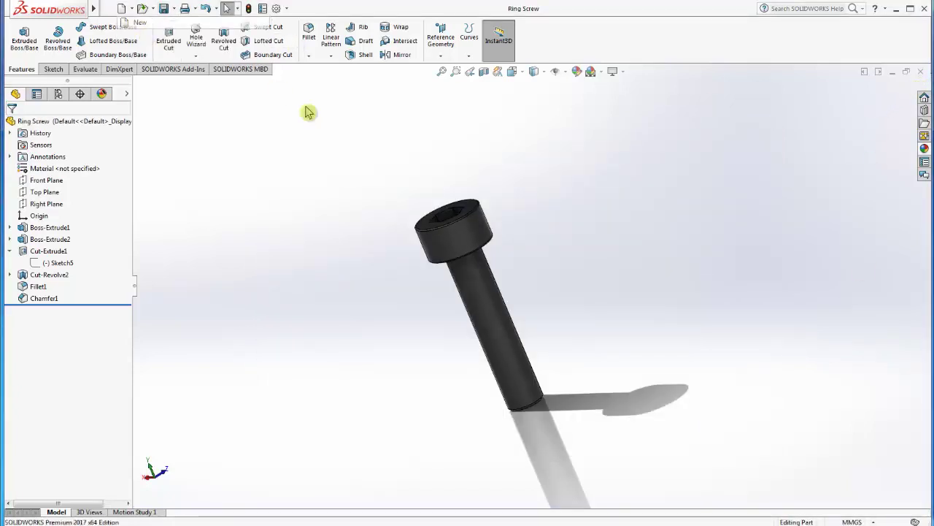
# Create the new assembly and place the Locking Ring part as its first component
pyautogui.click(427, 411)
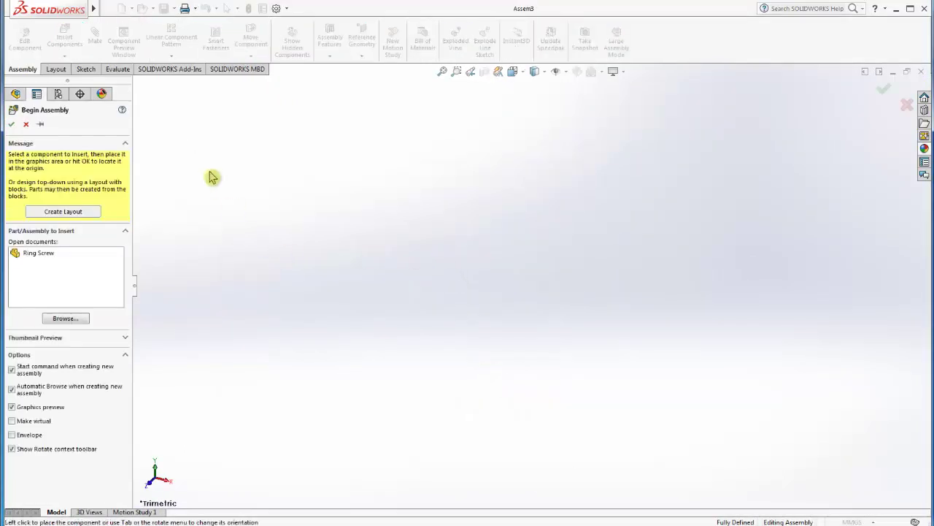
pyautogui.click(67, 318)
pyautogui.click(133, 75)
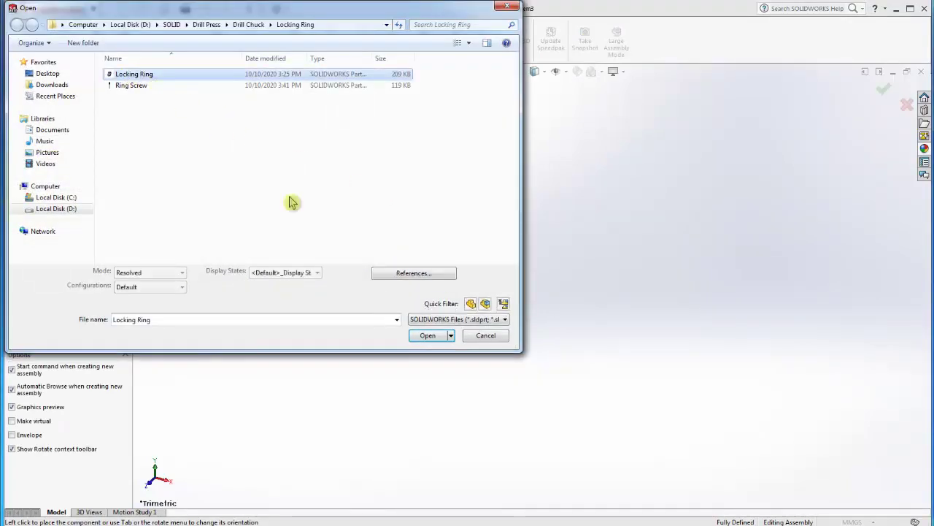
pyautogui.click(427, 340)
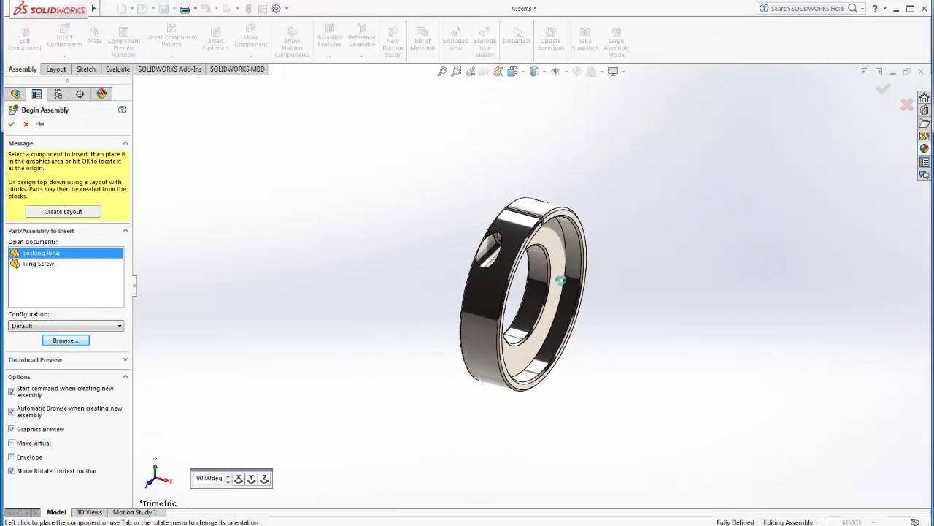
pyautogui.click(560, 282)
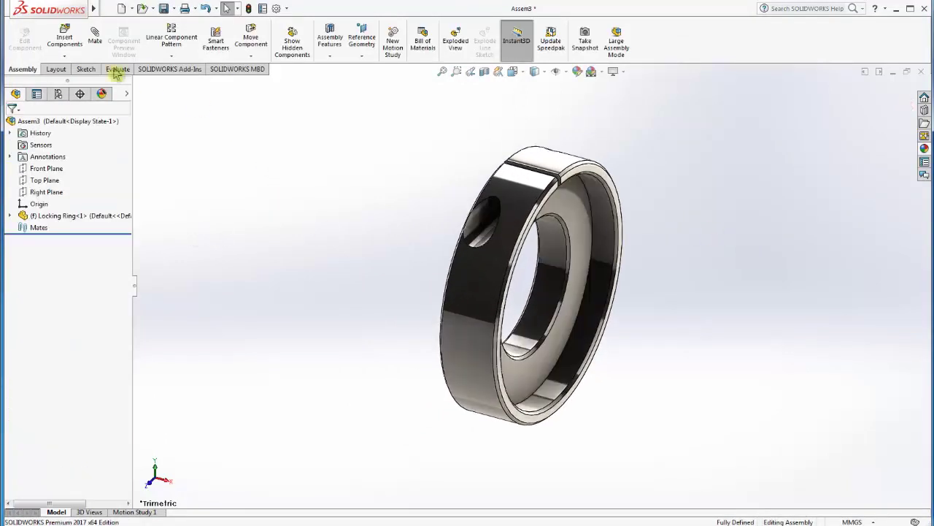
# Insert the Ring Screw and place it beside the Locking Ring
pyautogui.click(64, 38)
pyautogui.click(44, 244)
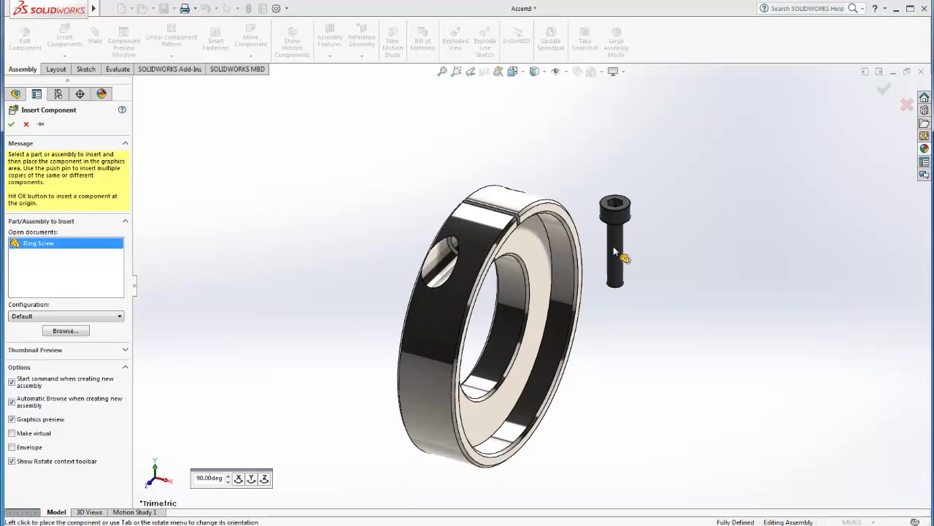
pyautogui.click(613, 246)
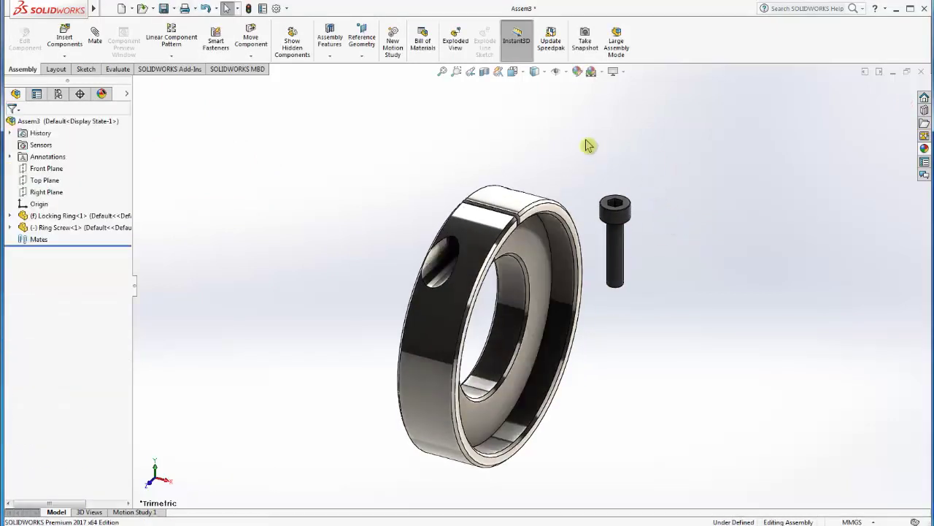
pyautogui.scroll(3, 603, 255)
pyautogui.scroll(-2, 548, 254)
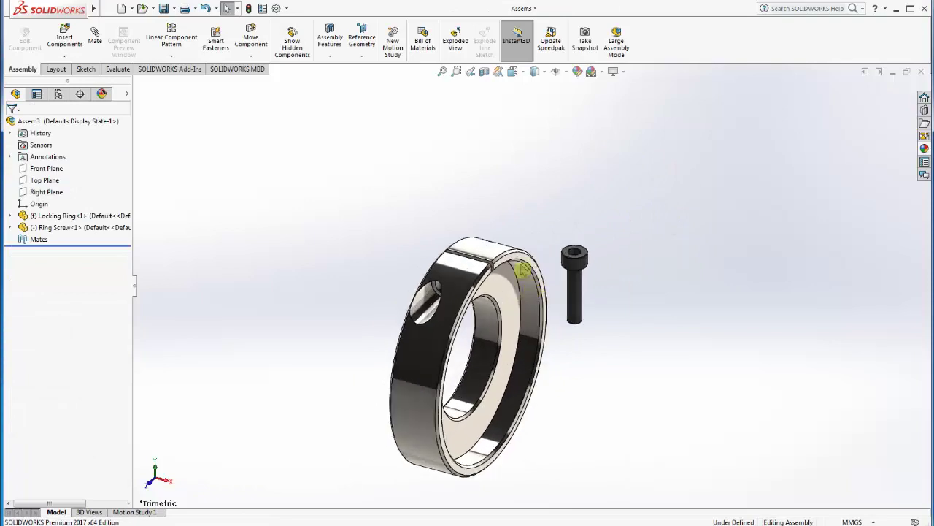
pyautogui.click(95, 36)
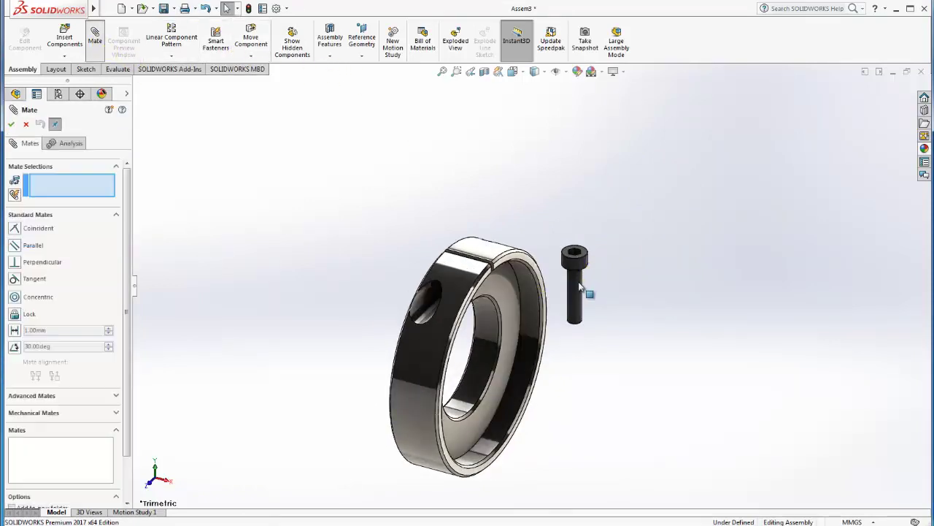
# Mate the screw's cylindrical face concentric with the ring's side hole
pyautogui.click(576, 285)
pyautogui.moveTo(575, 285); pyautogui.dragTo(455, 274, button='middle')
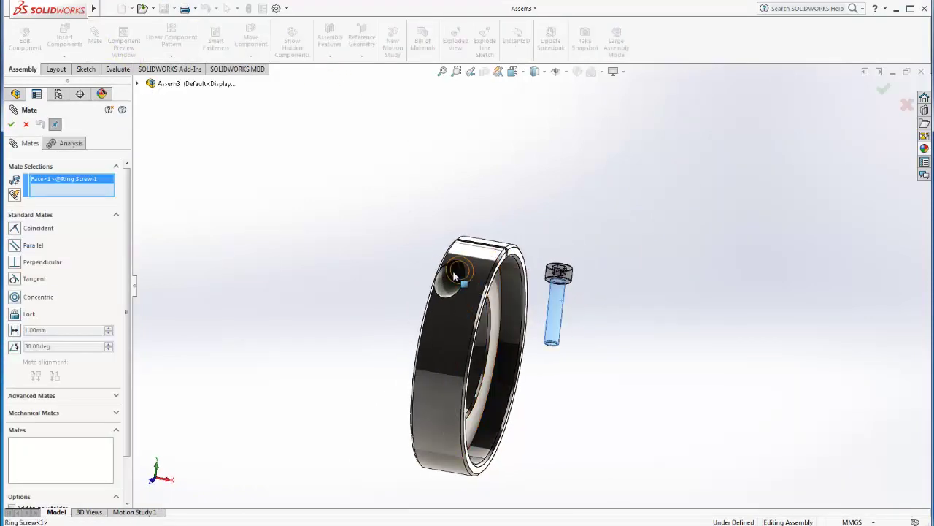
pyautogui.click(455, 274)
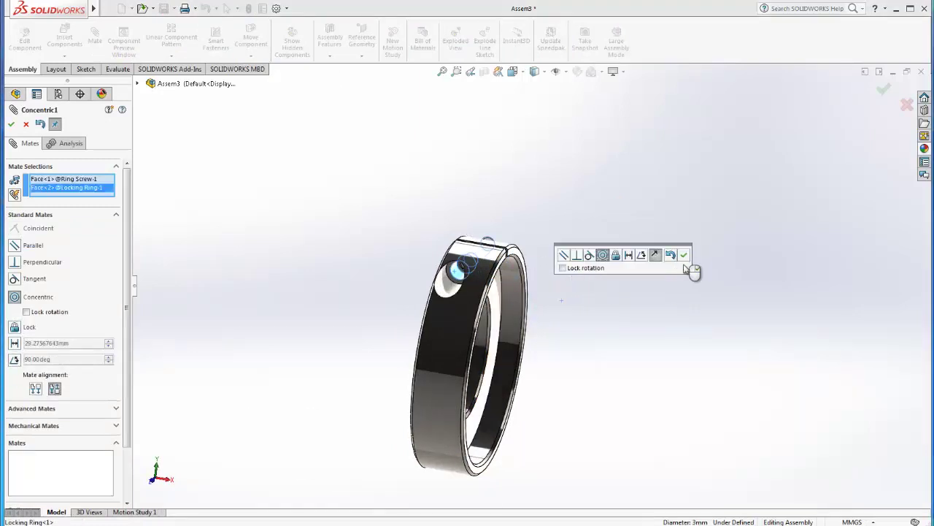
pyautogui.click(684, 257)
# Add a coincident mate between the screw face and the ring face to seat it
pyautogui.moveTo(536, 260); pyautogui.dragTo(562, 292, button='middle')
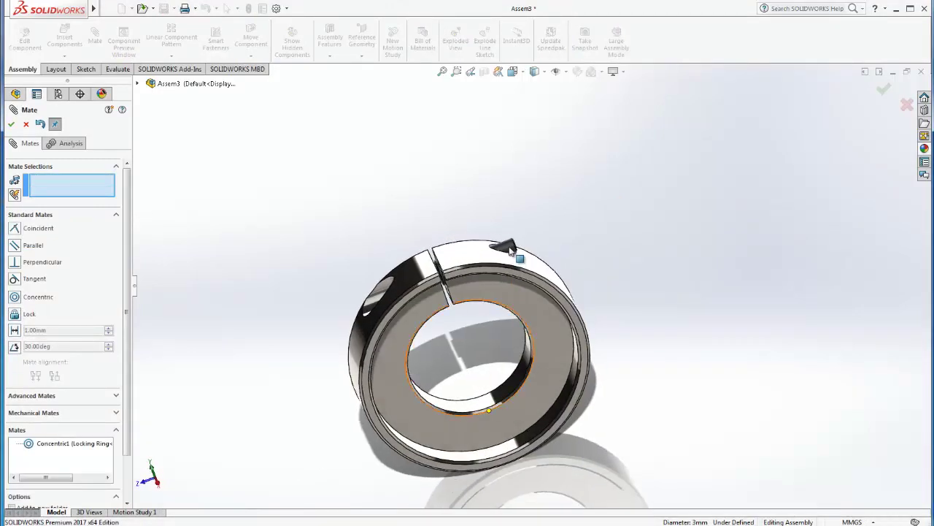
pyautogui.moveTo(511, 248)
pyautogui.mouseDown()
pyautogui.moveTo(355, 281)
pyautogui.moveTo(330, 265)
pyautogui.mouseUp()
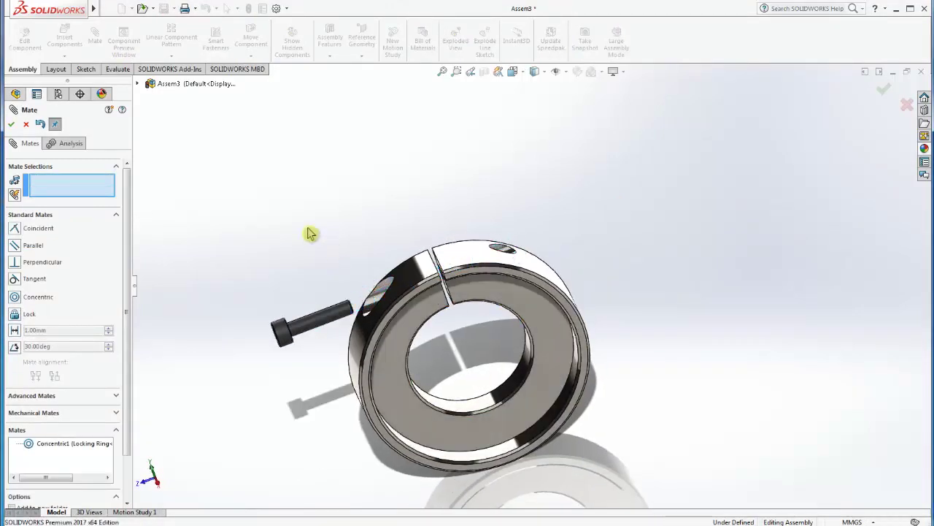
pyautogui.moveTo(309, 231)
pyautogui.mouseDown(button='middle')
pyautogui.moveTo(435, 314)
pyautogui.moveTo(386, 365)
pyautogui.mouseUp(button='middle')
pyautogui.scroll(-2, 442, 334)
pyautogui.scroll(-2, 417, 340)
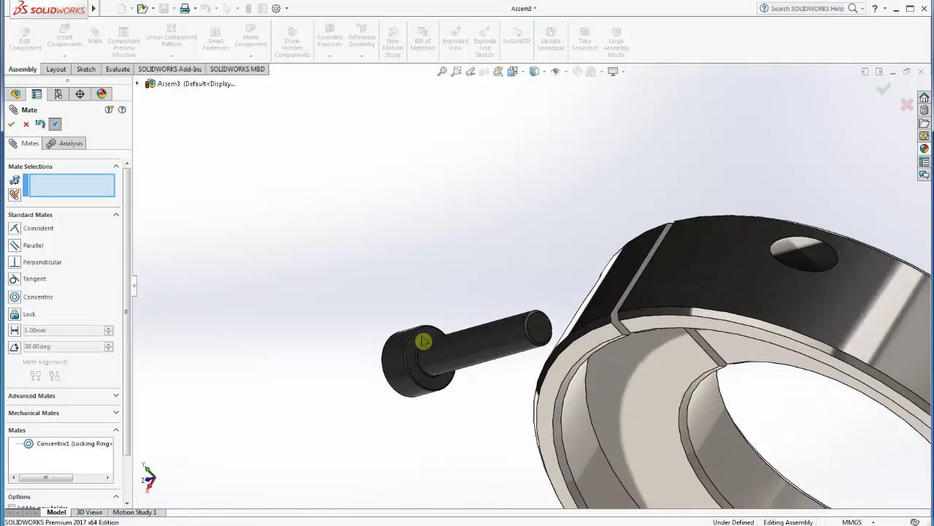
pyautogui.scroll(-2, 425, 342)
pyautogui.click(536, 317)
pyautogui.moveTo(537, 317)
pyautogui.mouseDown(button='middle')
pyautogui.moveTo(605, 265)
pyautogui.moveTo(661, 257)
pyautogui.mouseUp(button='middle')
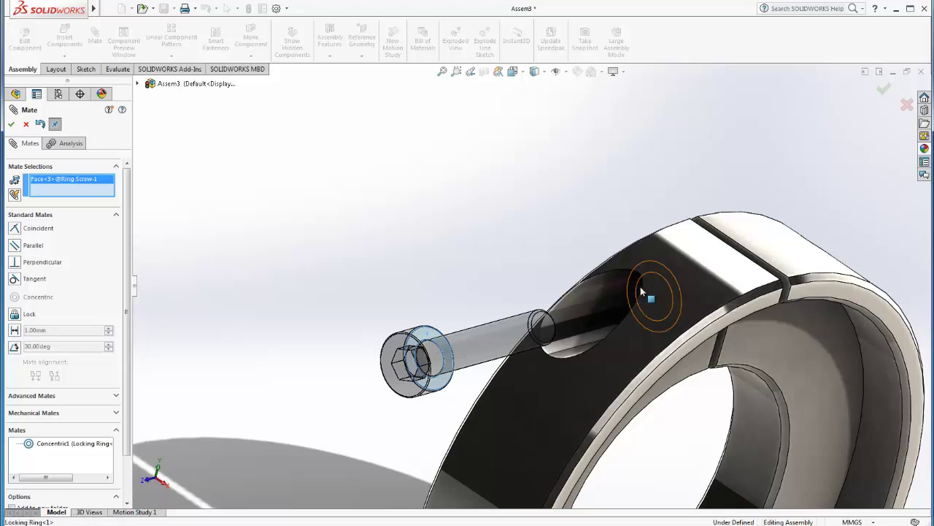
pyautogui.click(642, 292)
pyautogui.click(819, 259)
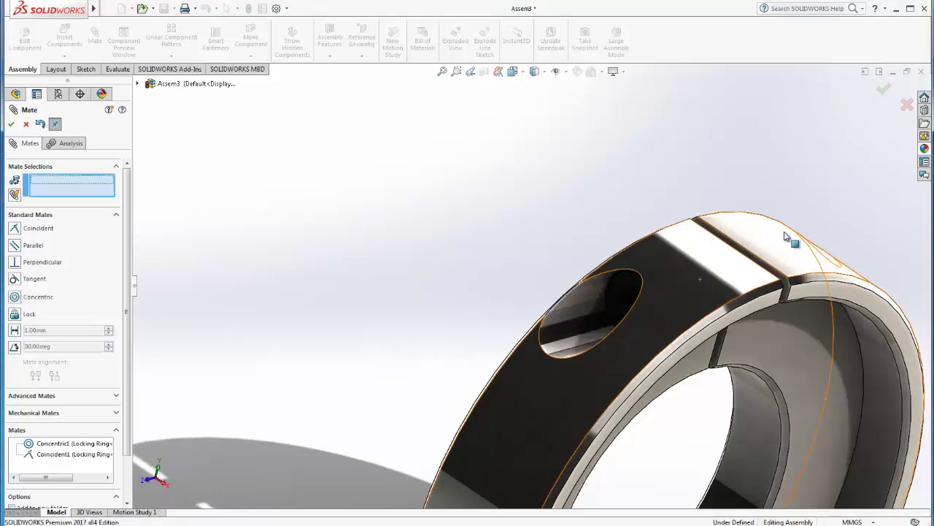
# Close the Mate manager and switch the assembly to Isometric view
pyautogui.press('f')
pyautogui.click(11, 124)
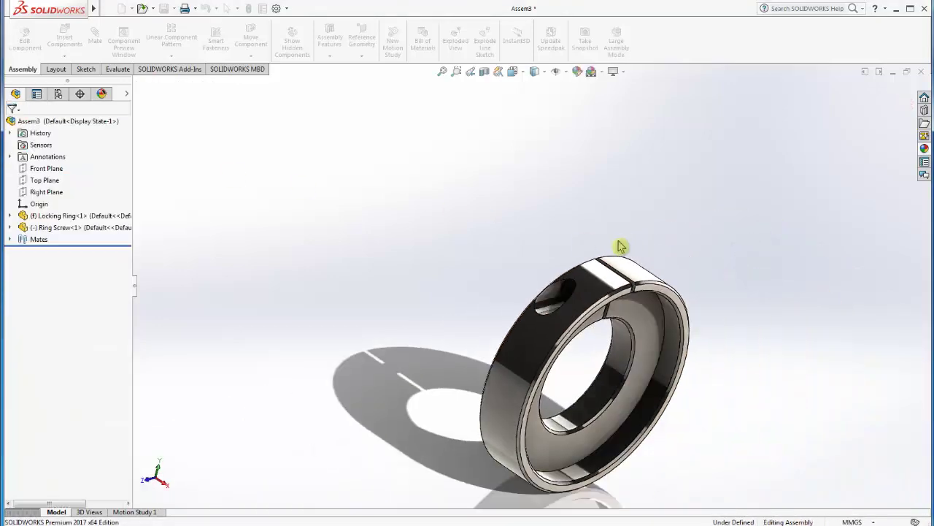
pyautogui.moveTo(619, 246)
pyautogui.mouseDown(button='middle')
pyautogui.moveTo(570, 307)
pyautogui.moveTo(342, 367)
pyautogui.moveTo(577, 336)
pyautogui.moveTo(507, 346)
pyautogui.moveTo(568, 313)
pyautogui.moveTo(595, 272)
pyautogui.moveTo(628, 305)
pyautogui.moveTo(526, 78)
pyautogui.mouseUp(button='middle')
pyautogui.click(520, 72)
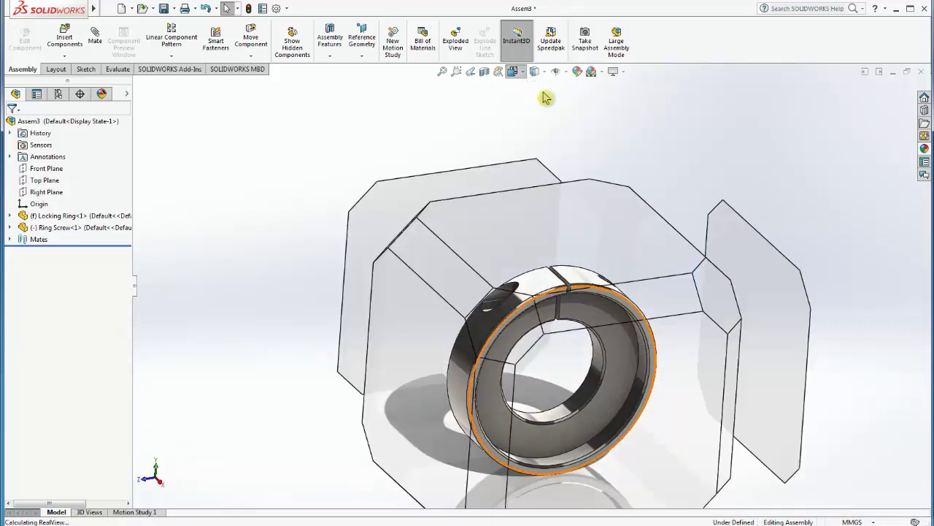
pyautogui.click(573, 104)
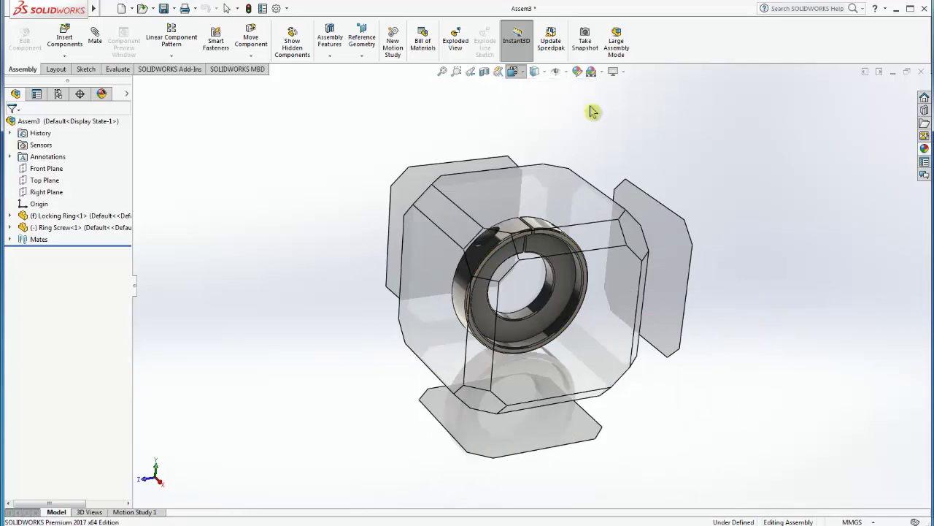
pyautogui.scroll(-2, 540, 285)
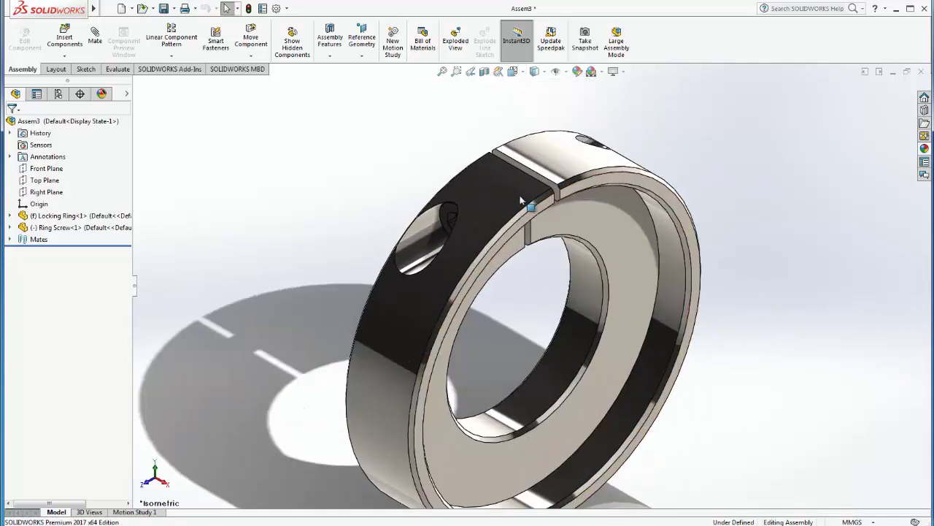
pyautogui.scroll(3, 546, 270)
pyautogui.scroll(2, 544, 281)
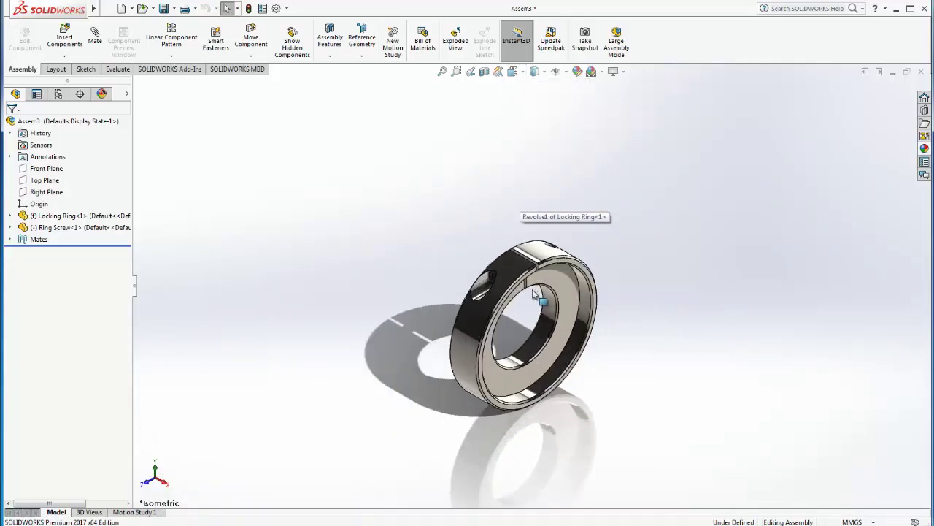
pyautogui.scroll(-2, 566, 286)
pyautogui.scroll(-2, 486, 334)
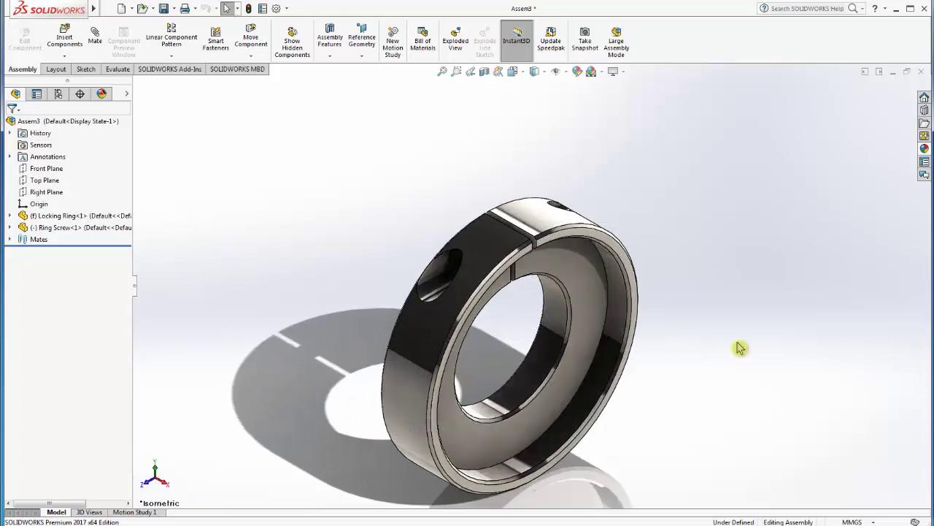
pyautogui.scroll(2, 665, 374)
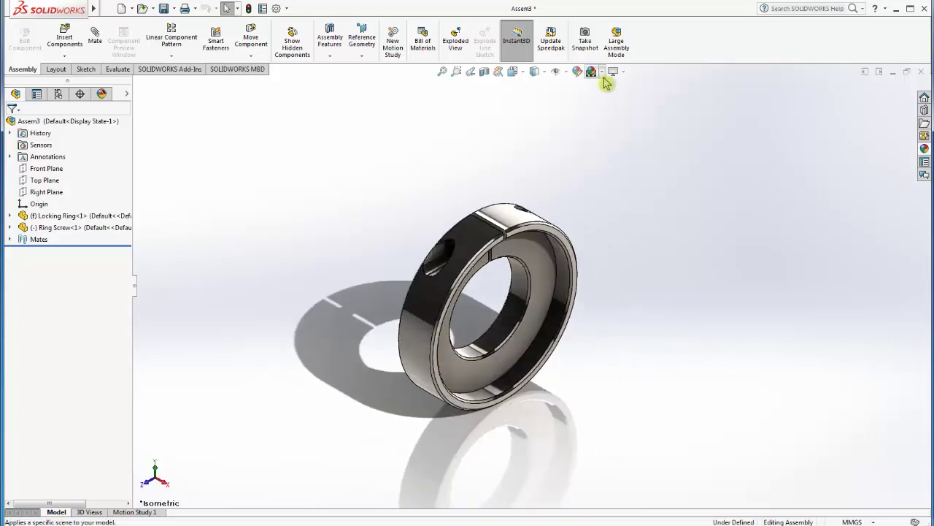
# Apply the Plain White scene to the assembly
pyautogui.click(602, 72)
pyautogui.click(619, 99)
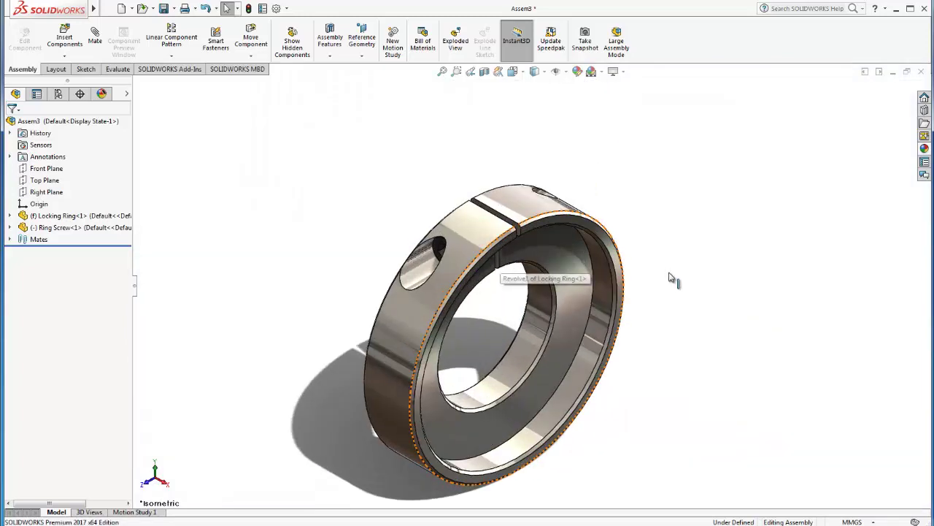
pyautogui.scroll(-1, 472, 337)
pyautogui.scroll(-1, 563, 265)
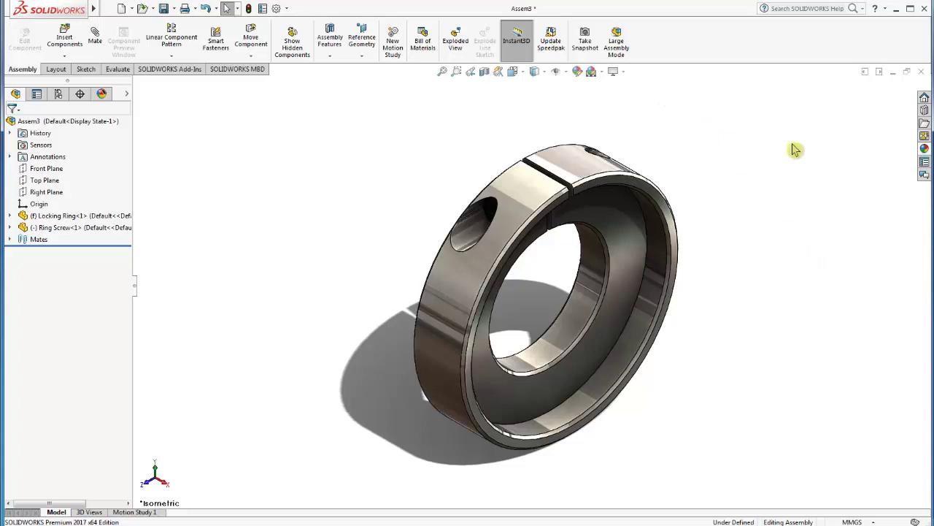
# Turn on Ambient Occlusion in the view settings
pyautogui.click(622, 72)
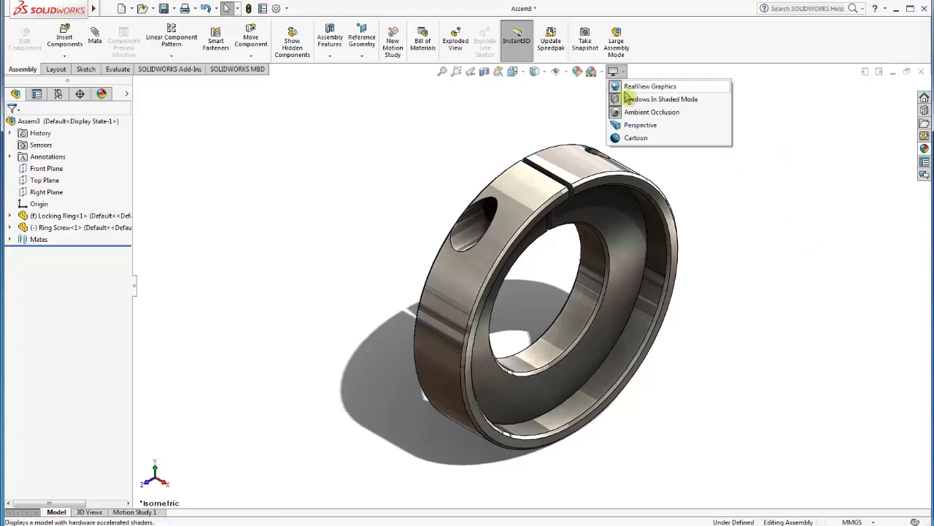
pyautogui.click(626, 111)
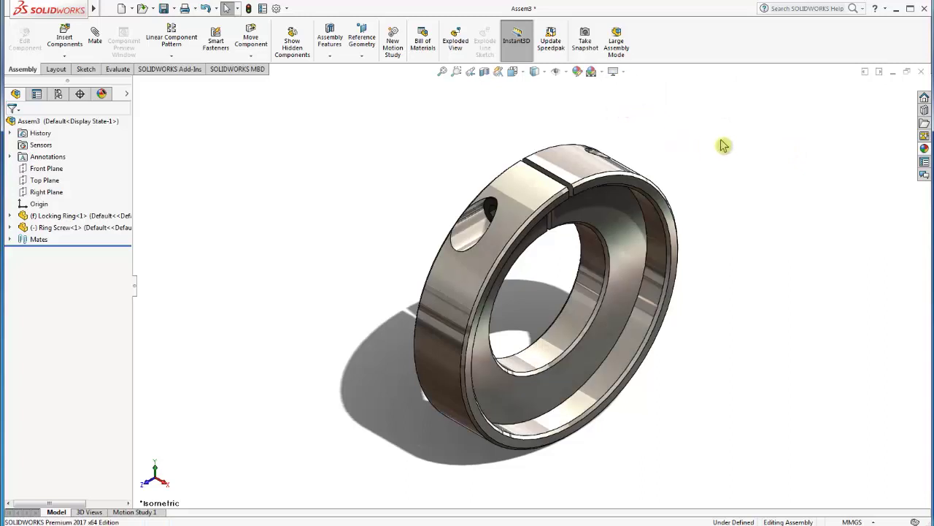
pyautogui.scroll(1, 584, 241)
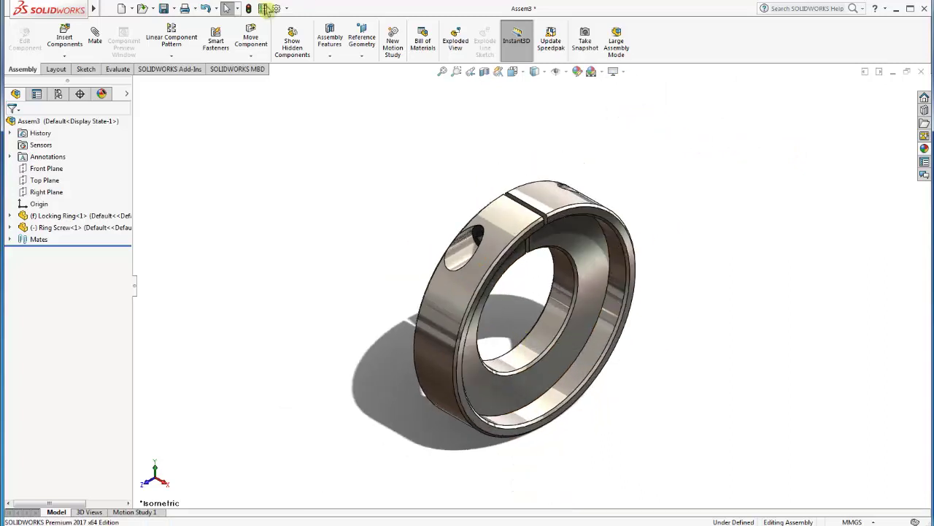
# Save the assembly with the file name Assem Locking Ring
pyautogui.click(165, 9)
pyautogui.write('Assem Lock')
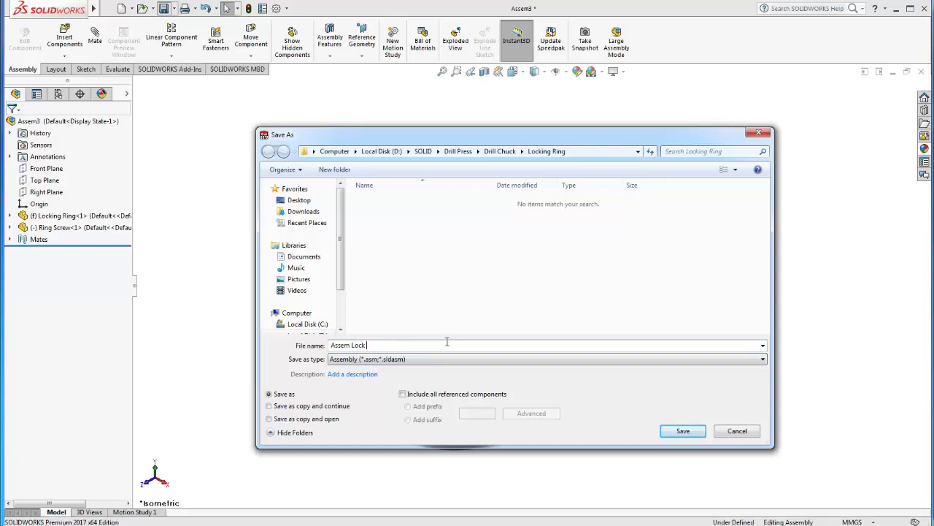
pyautogui.write('Ri')
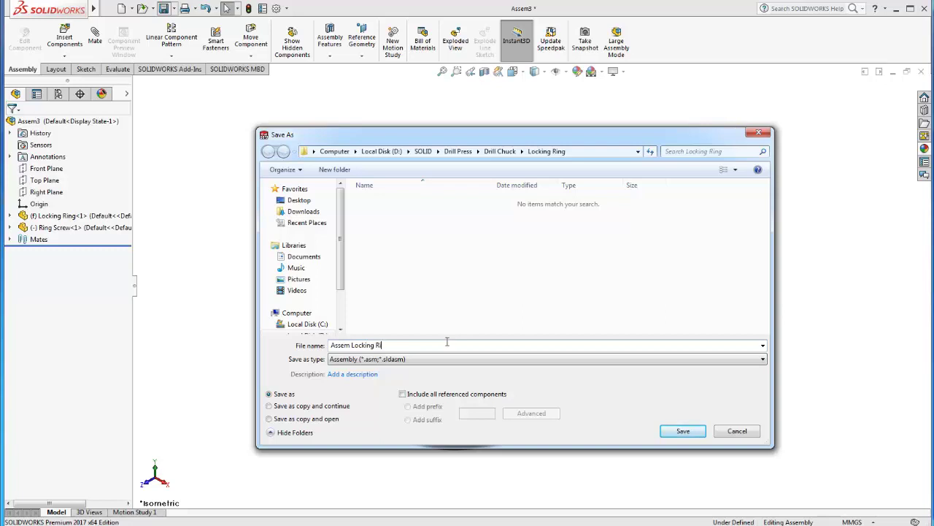
pyautogui.write('ng')
pyautogui.click(679, 432)
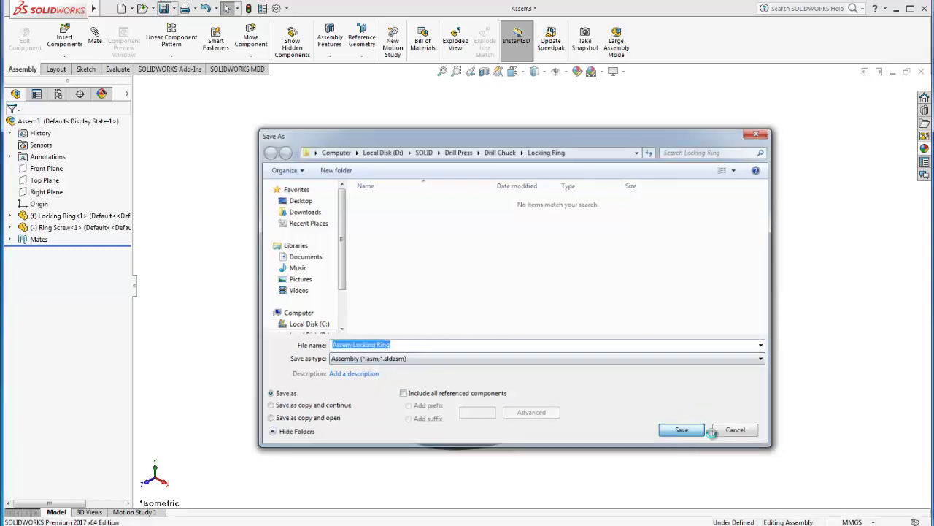